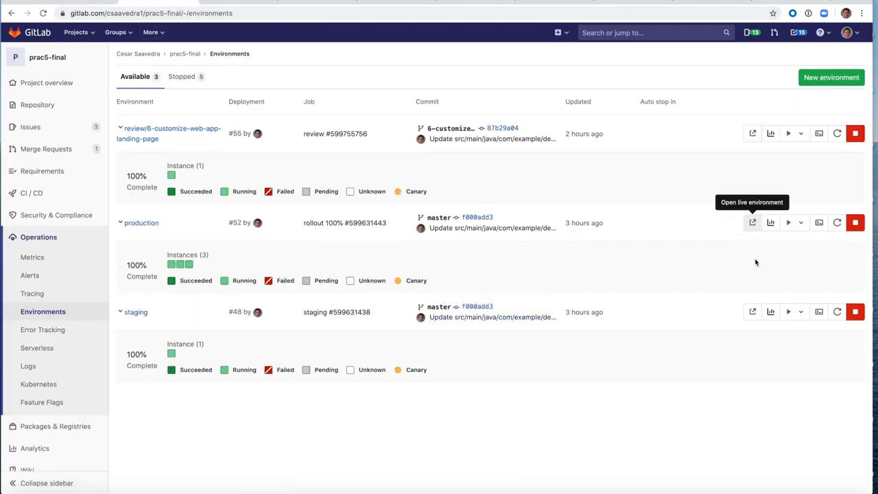
- View the live production environment of the prac5-final project, and return to its environments list
click(752, 222)
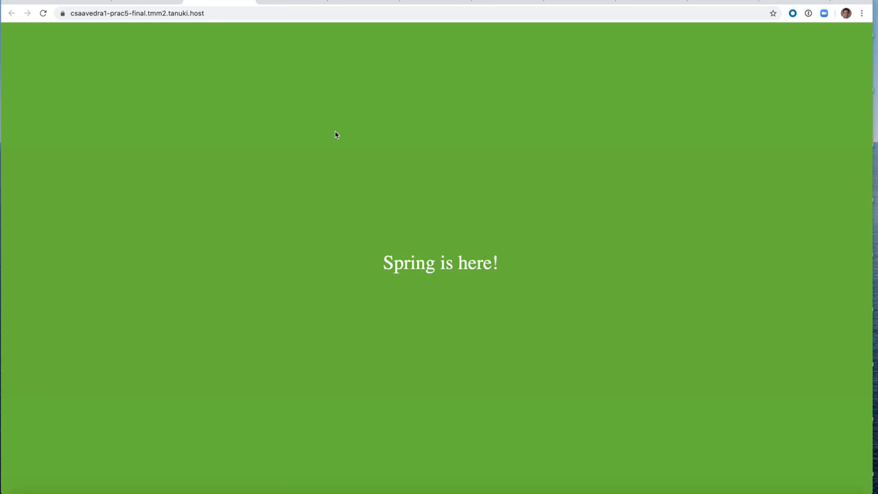
click(249, 1)
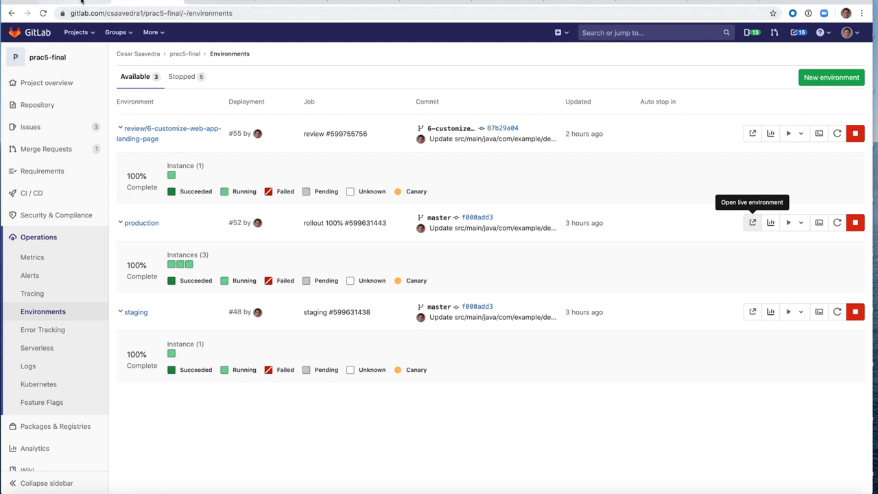
- On the prac5-1 project's issue board, create an issue titled "Customize web app landing page" in the To Do list
click(229, 3)
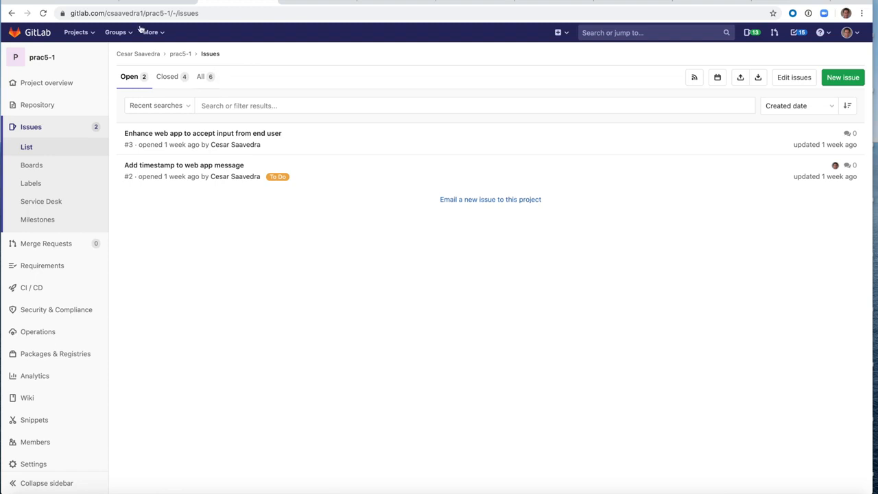
click(96, 2)
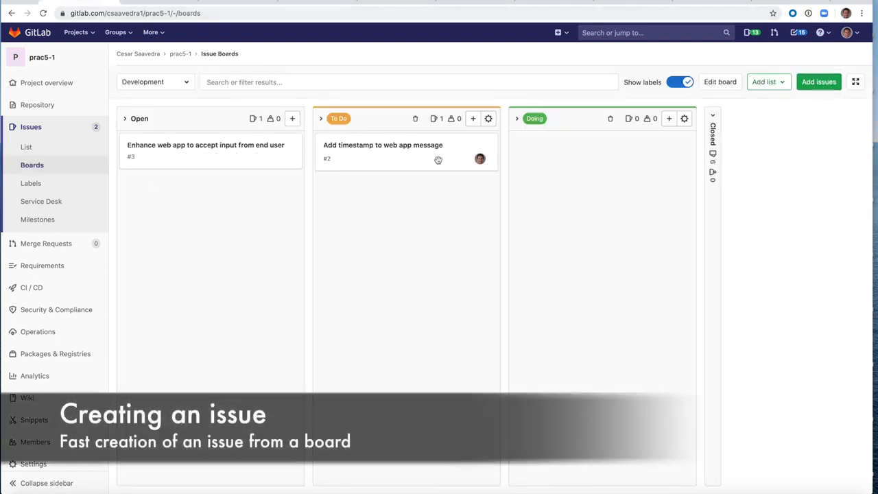
click(473, 119)
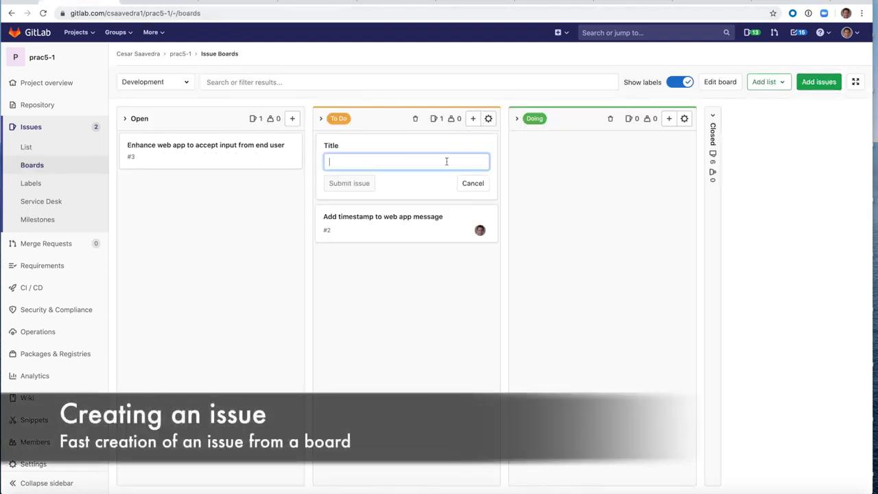
text(Custo)
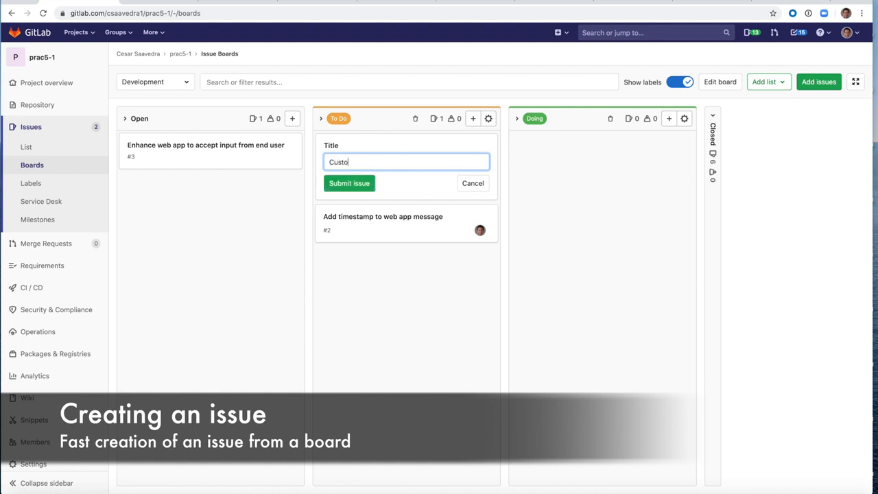
text(mize )
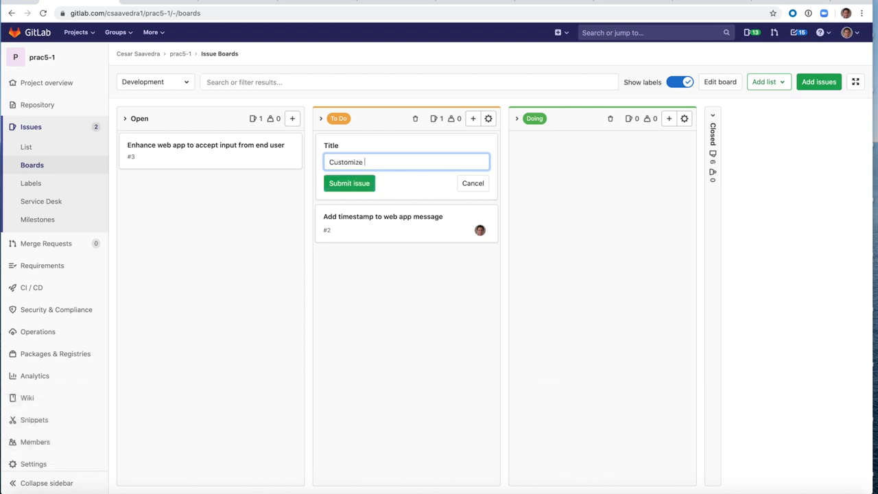
text(web app landing page)
click(349, 183)
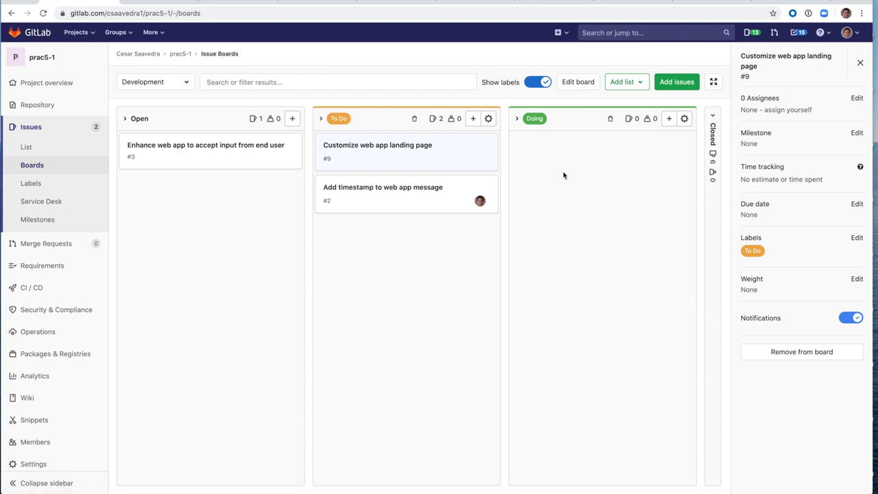
- Assign the "Customize web app landing page" issue to yourself and move it to the Doing list
click(786, 112)
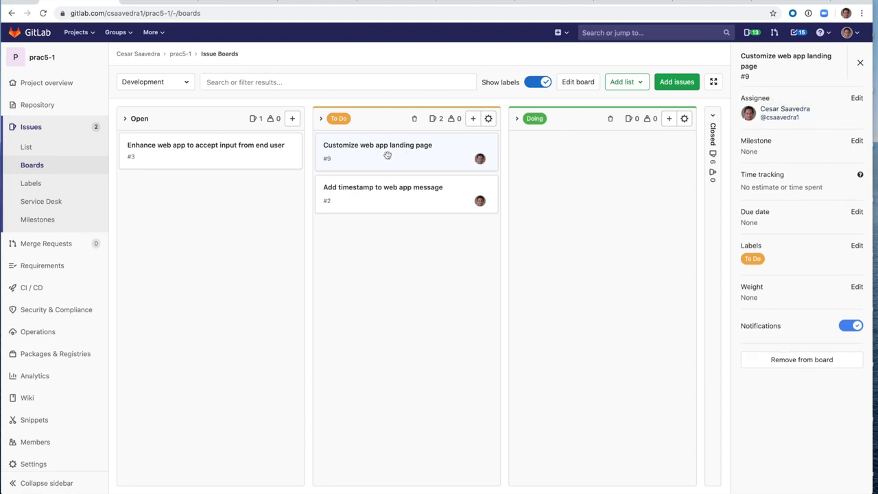
drag(388, 155, 581, 159)
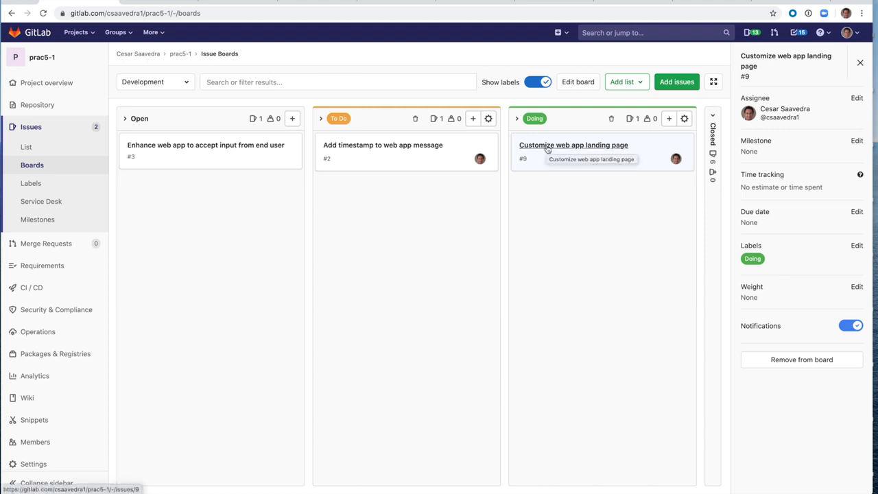
- Open the "Customize web app landing page" issue and create a merge request with its branch from it
click(589, 149)
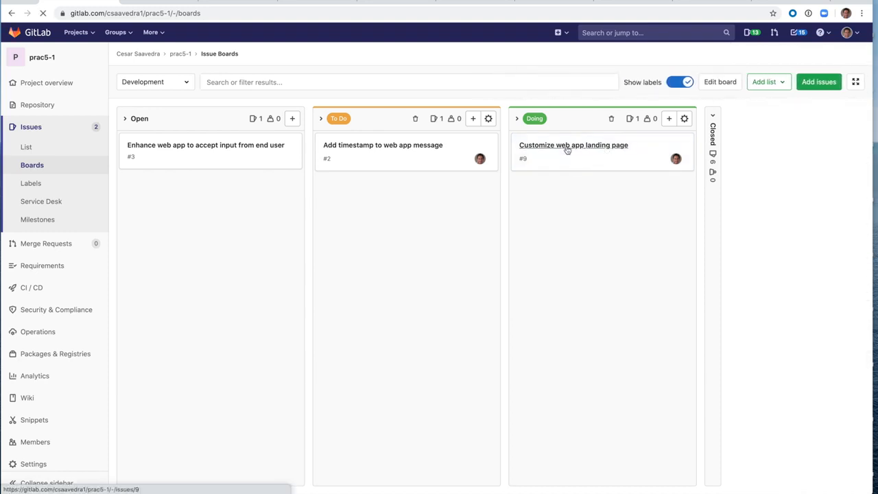
click(567, 147)
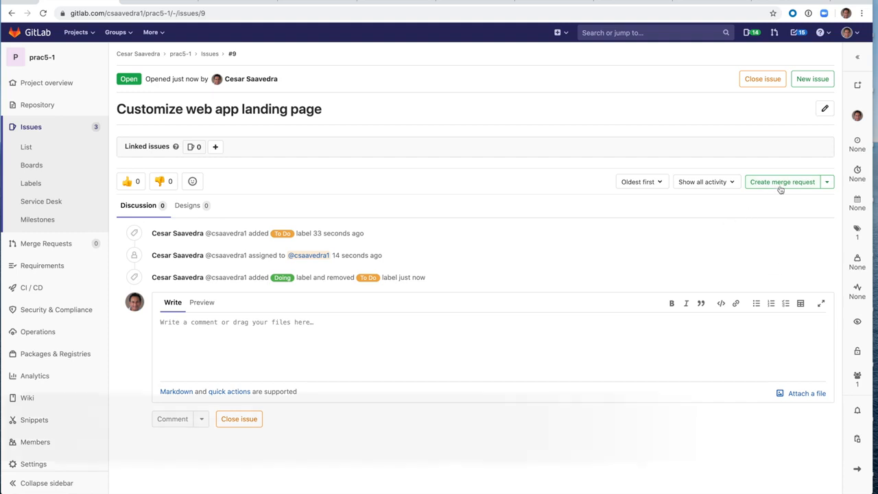
click(829, 184)
click(826, 184)
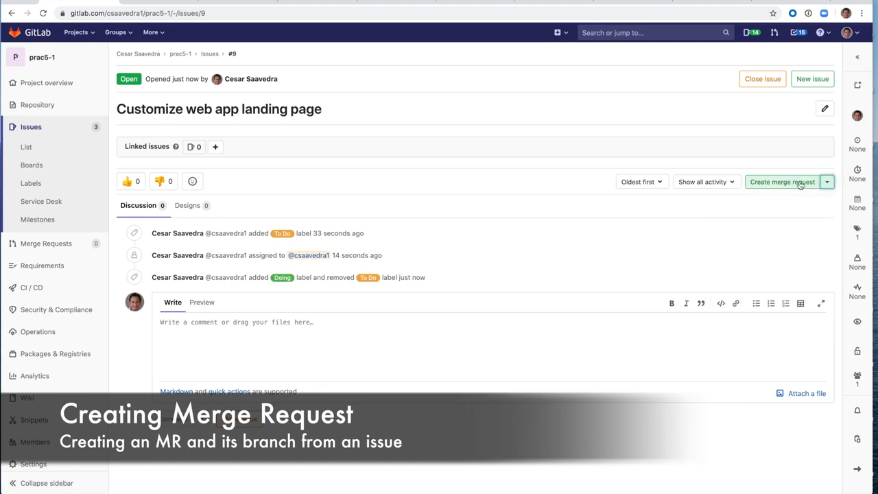
click(792, 182)
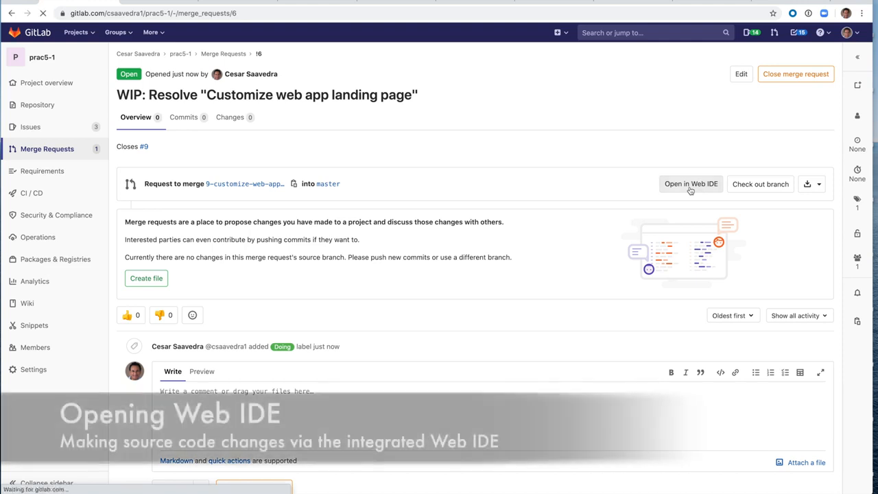
- Open the merge request's branch in the Web IDE and bring up src/main/java/com/example/demo/DemoApplication.java
click(690, 183)
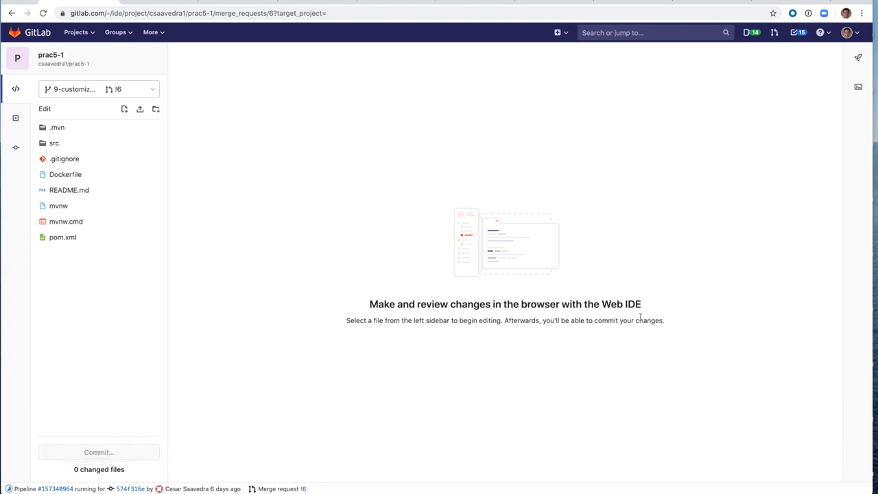
click(59, 145)
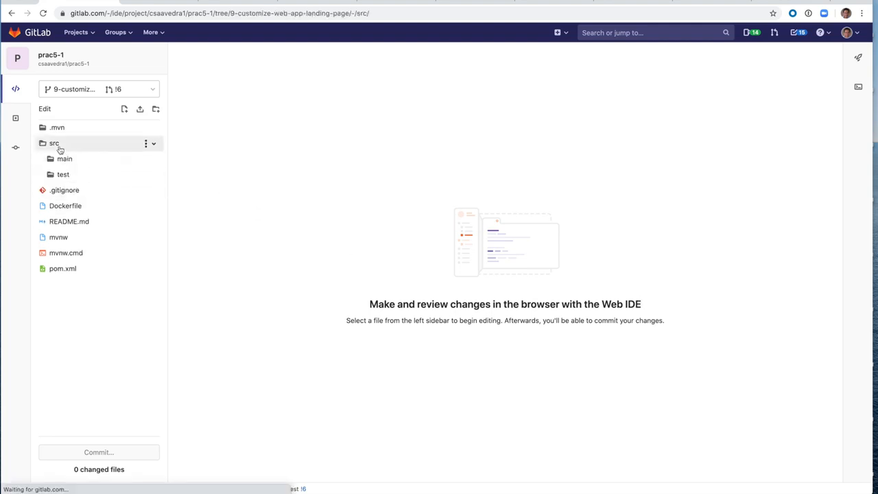
click(64, 160)
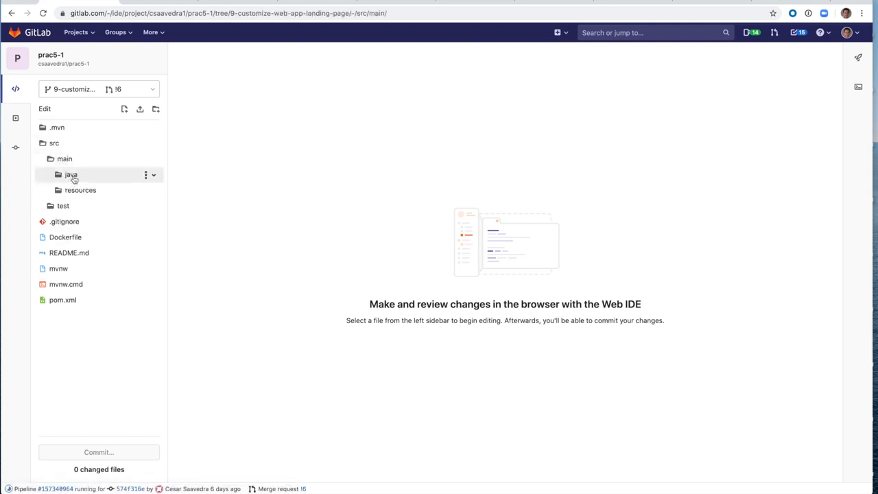
click(72, 177)
click(79, 191)
click(92, 207)
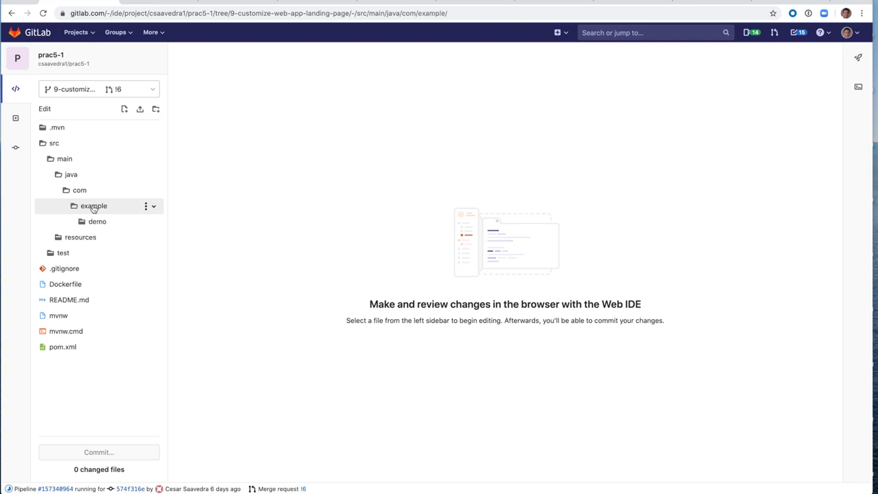
click(96, 221)
click(109, 237)
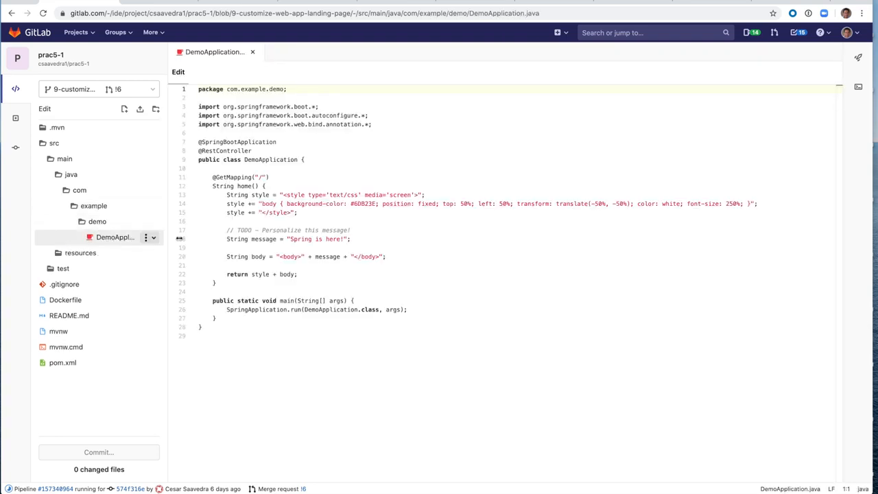
- In DemoApplication.java, set the body background color to orange and the message to "AWS - Spring is here!"
click(375, 205)
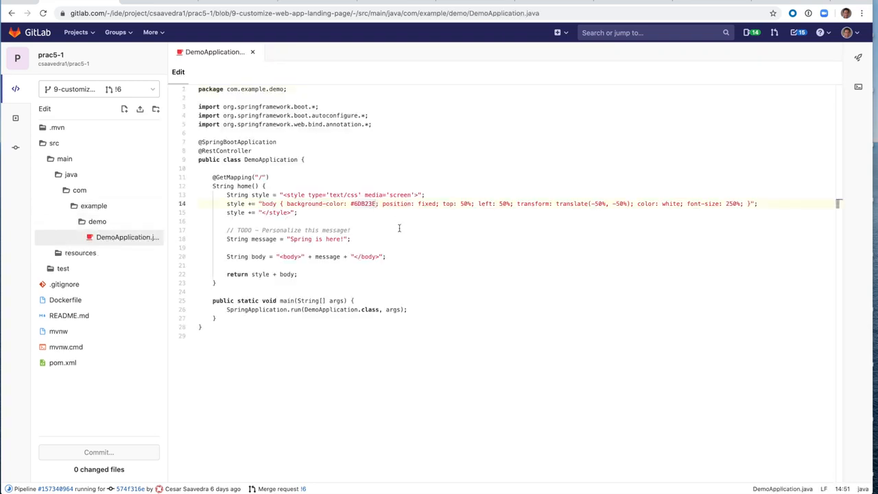
key(BackSpace)
key(BackSpace)
key(BackSpace)
key(BackSpace)
key(BackSpace)
key(BackSpace)
key(BackSpace)
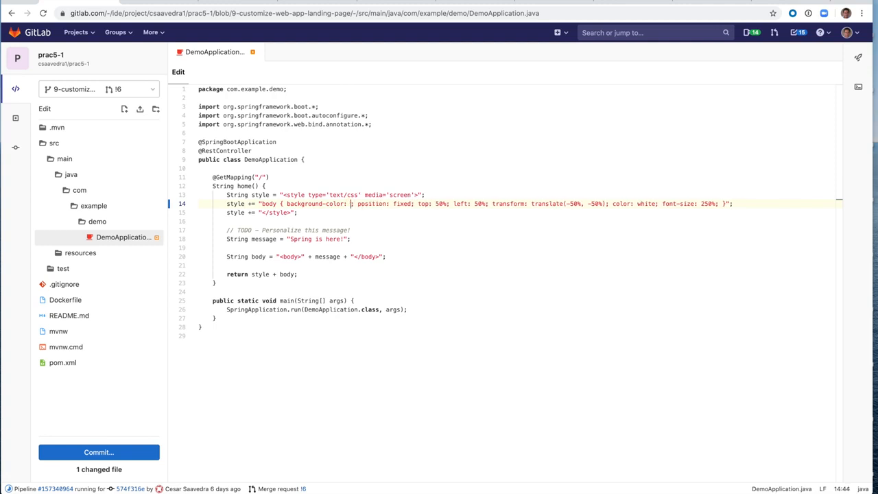
text(orange)
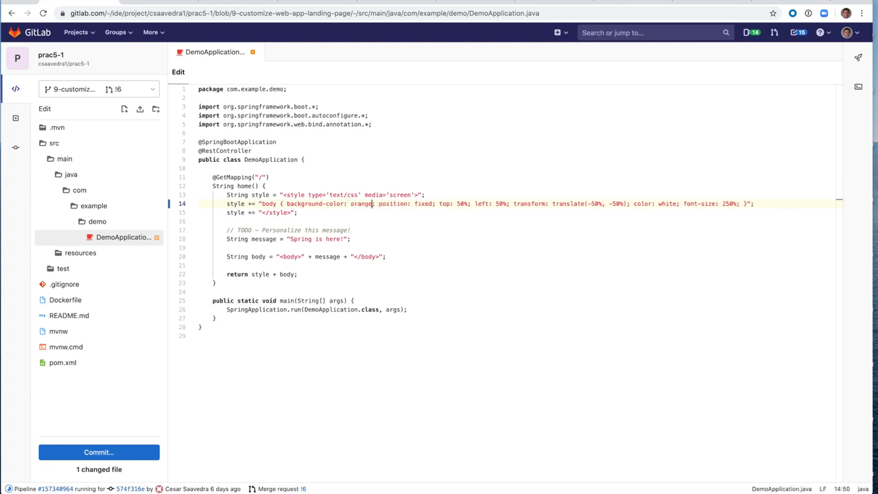
click(291, 238)
text(AWS -)
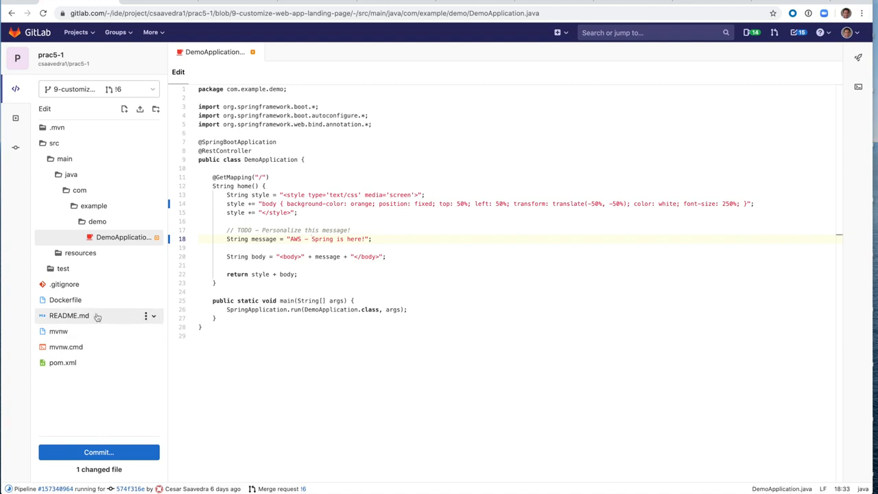
- Open the test file src/test/java/com/example/demo/DemoApplicationTests.java
click(63, 270)
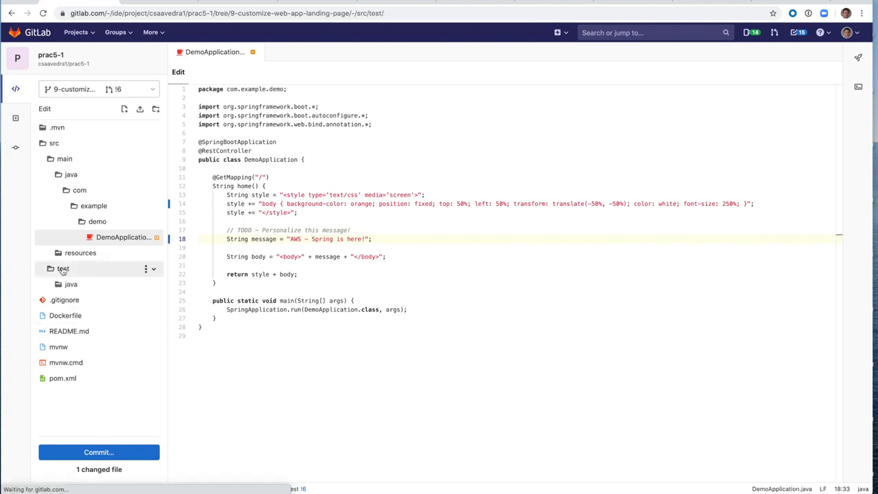
click(70, 285)
click(80, 302)
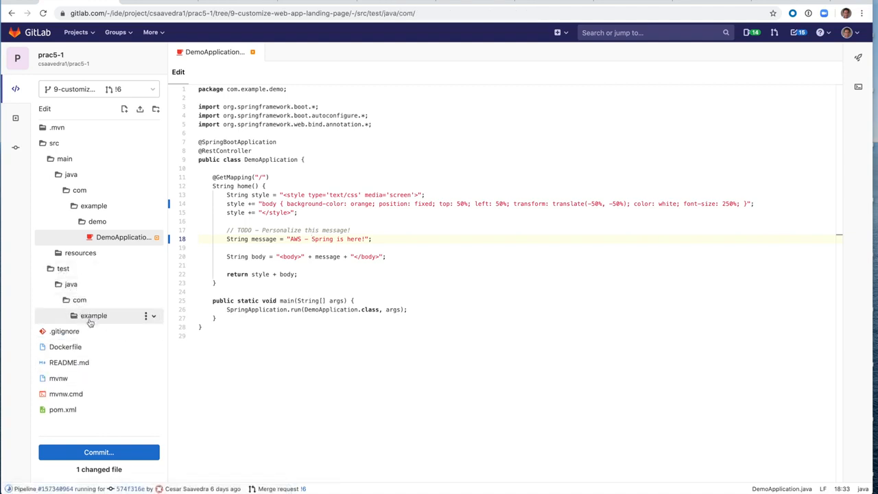
click(89, 317)
click(96, 334)
click(110, 347)
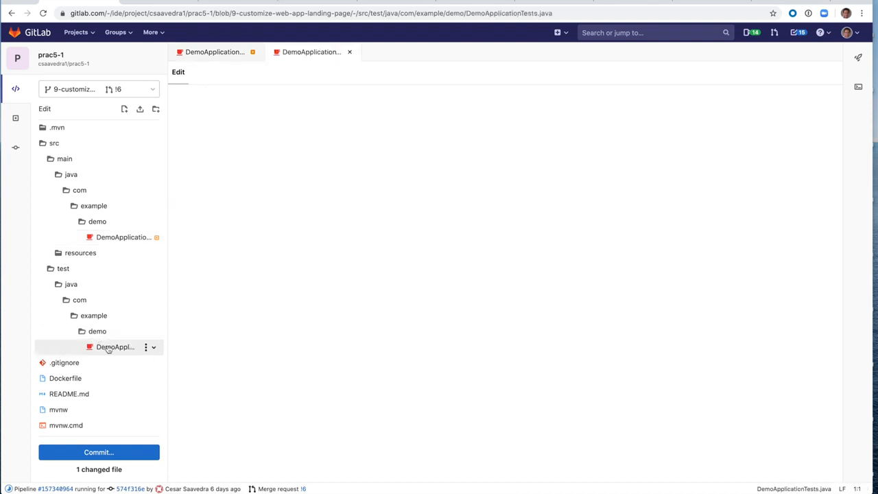
- In the homeResponse test, set the expected background color to orange and the expected body text to "AWS - Spring is here!"
click(550, 301)
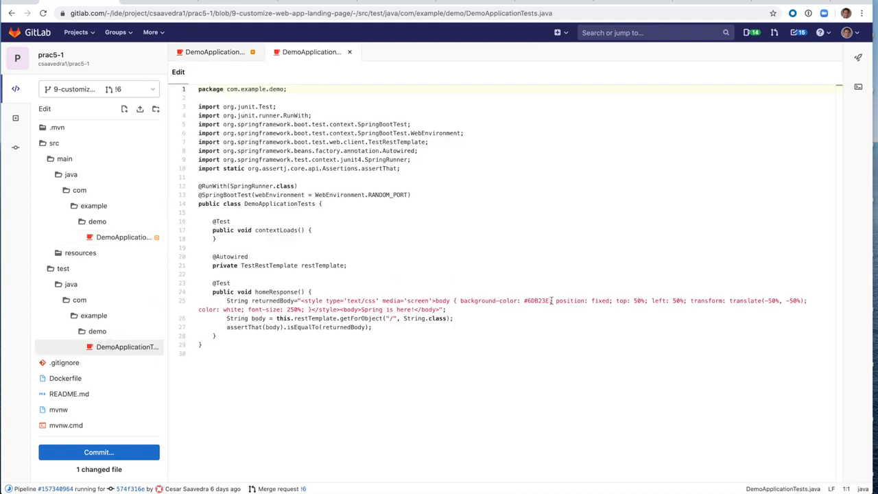
key(BackSpace)
key(BackSpace)
key(BackSpace)
key(BackSpace)
key(BackSpace)
key(BackSpace)
key(BackSpace)
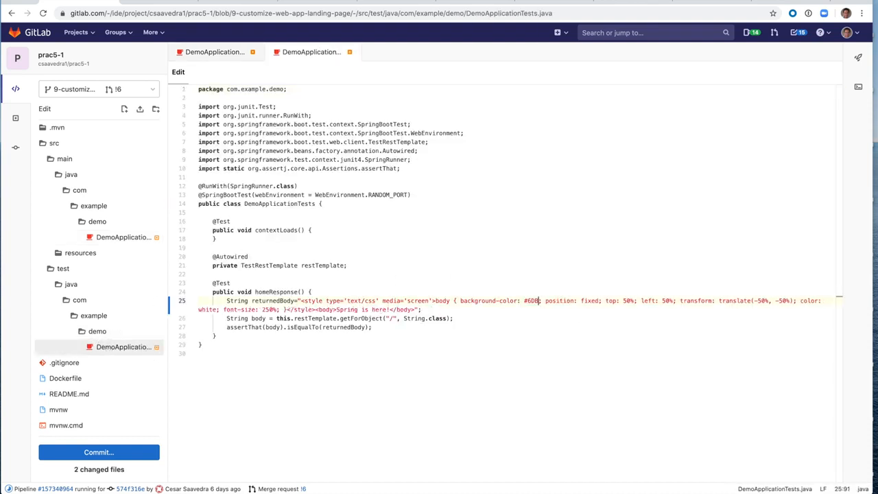
text(orange)
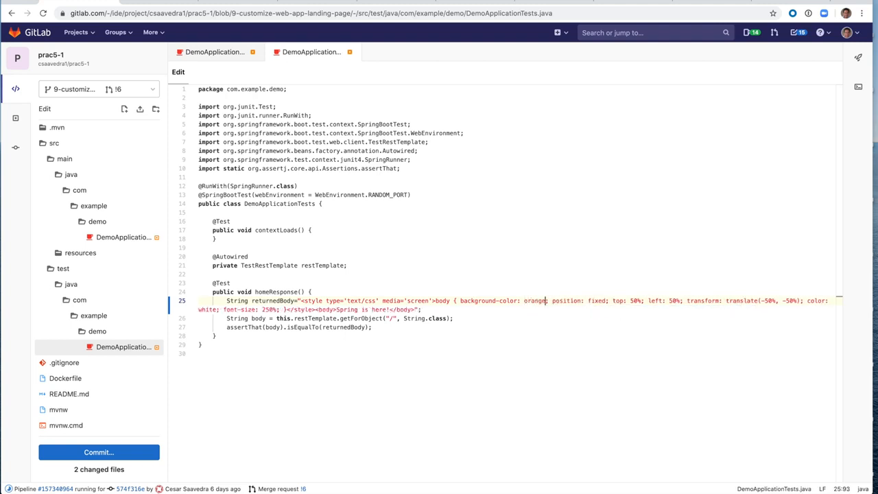
click(336, 310)
text(AWS )
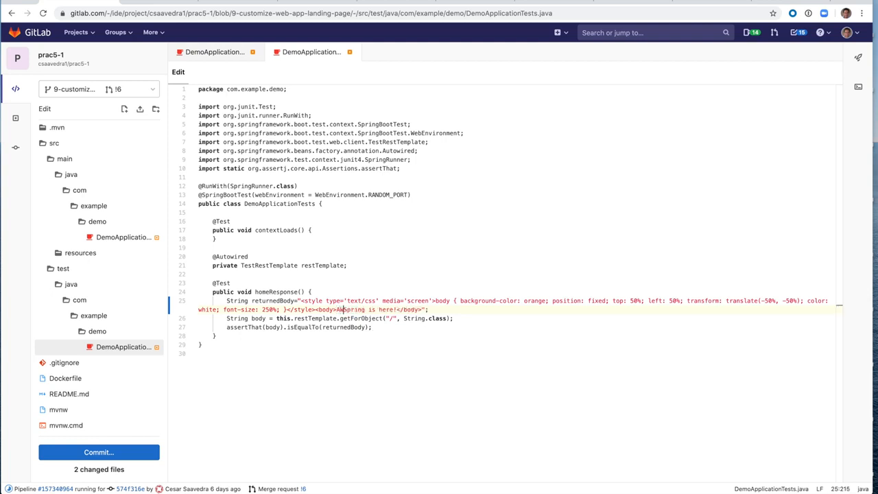
text(- S)
- Commit both edited Java files to the 9-customize-web-app-landing-page branch
click(99, 452)
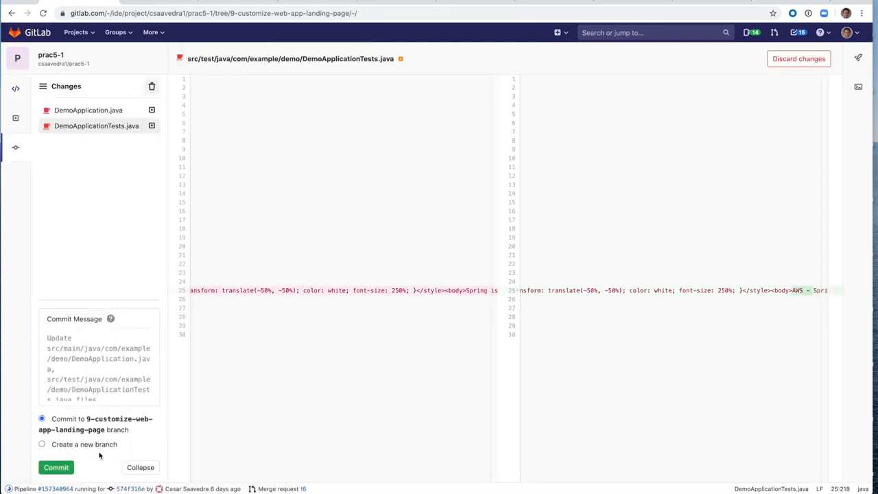
click(56, 467)
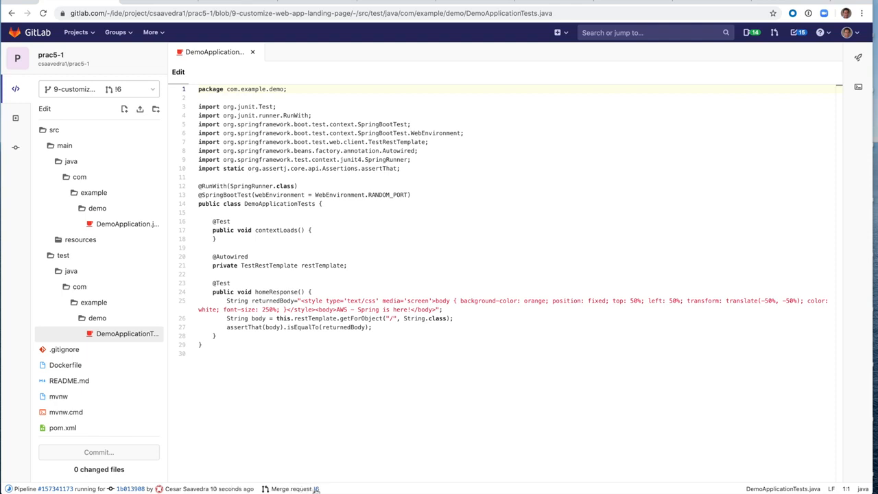
- Return to merge request !6 and review its side-by-side source code changes in both files
click(316, 488)
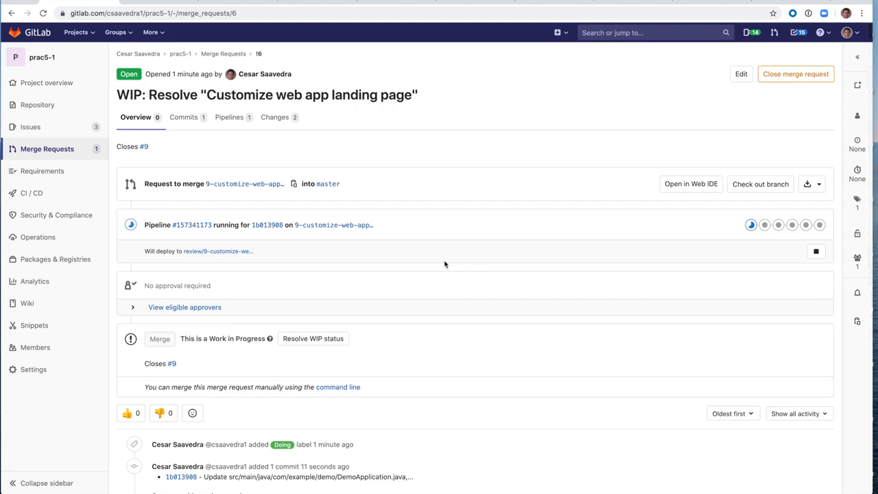
click(282, 119)
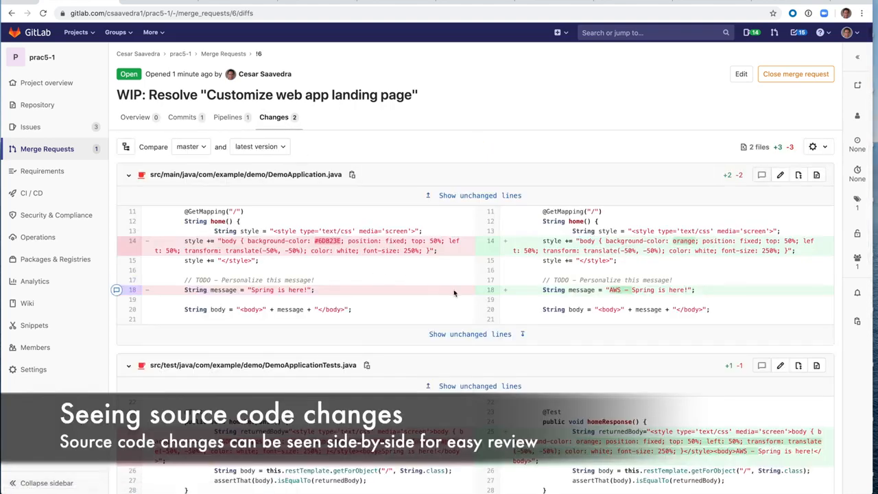
scroll(453, 292, down, 2)
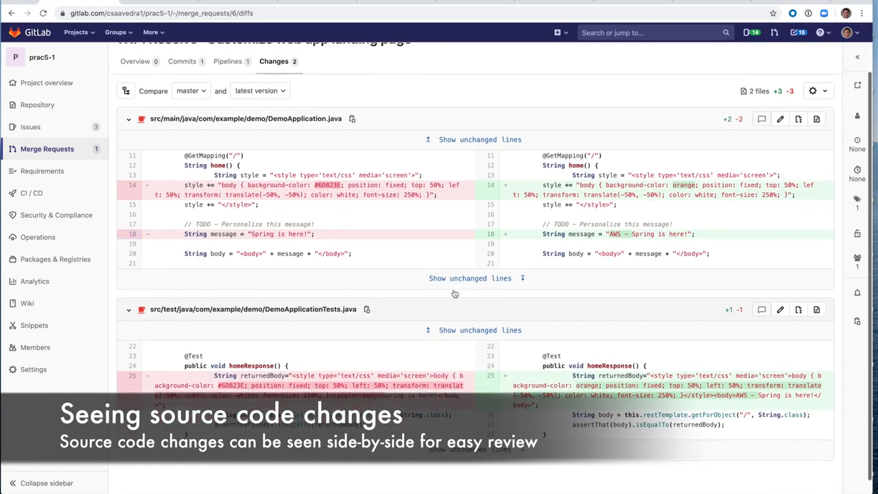
- Draft the inline comment "LGTM" on changed line 14 of DemoApplication.java and discard it without posting
scroll(453, 293, up, 2)
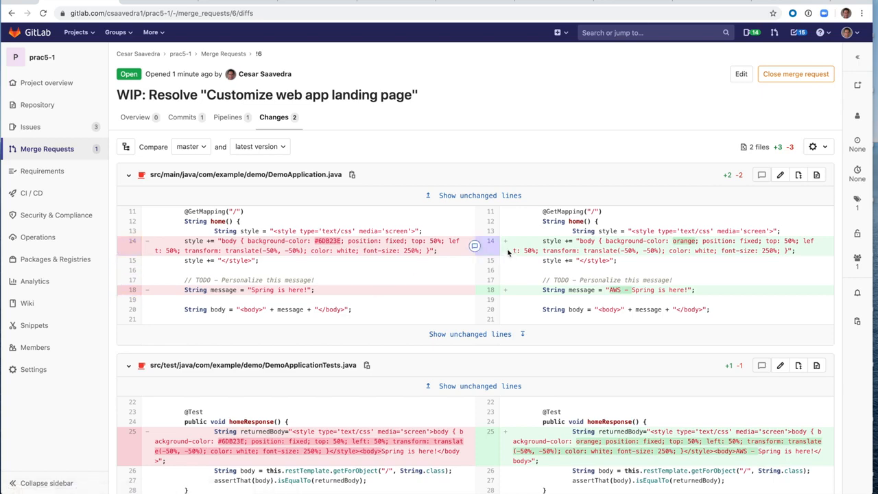
click(474, 246)
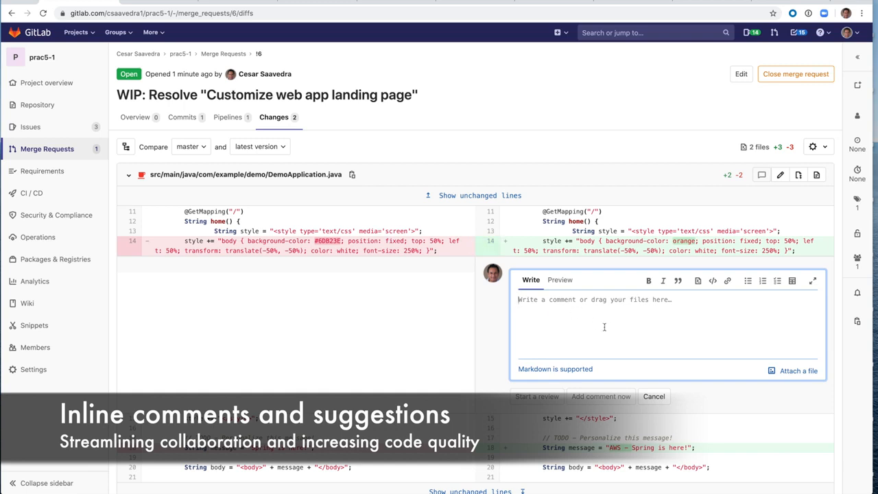
text(LGTM)
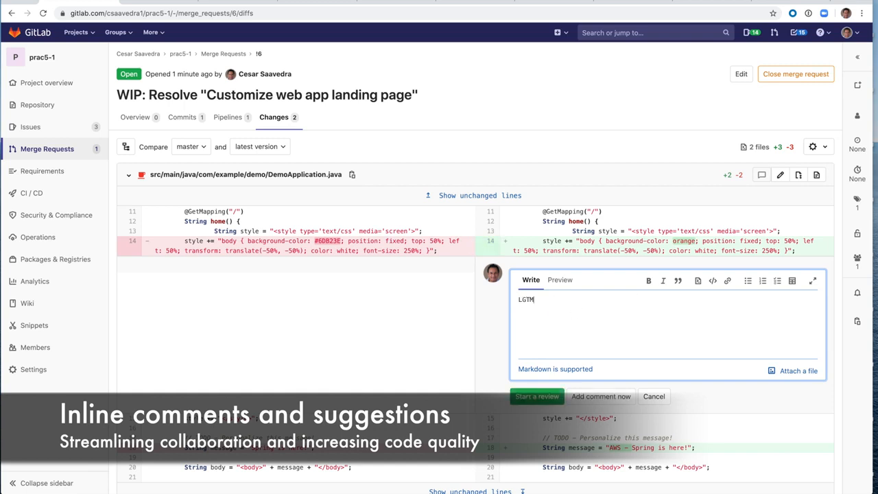
click(654, 396)
click(521, 74)
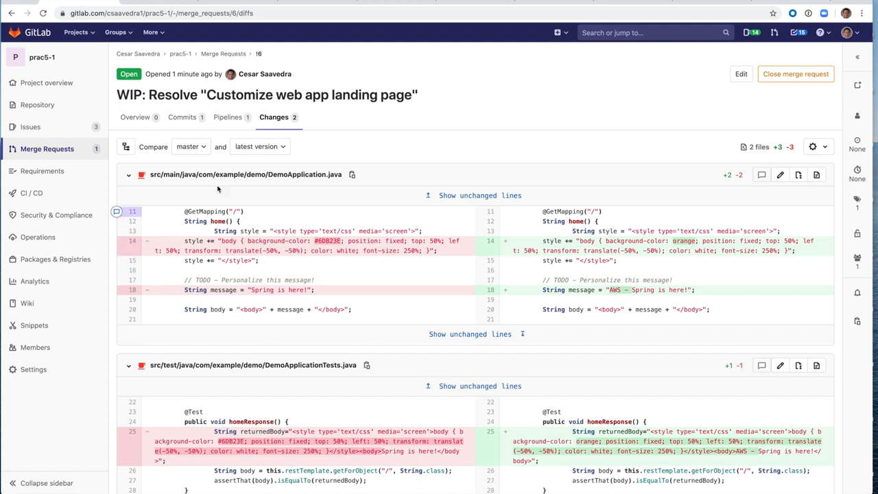
- Open the pipeline of merge request !6 from its overview and examine the Auto DevOps stages and jobs
click(143, 118)
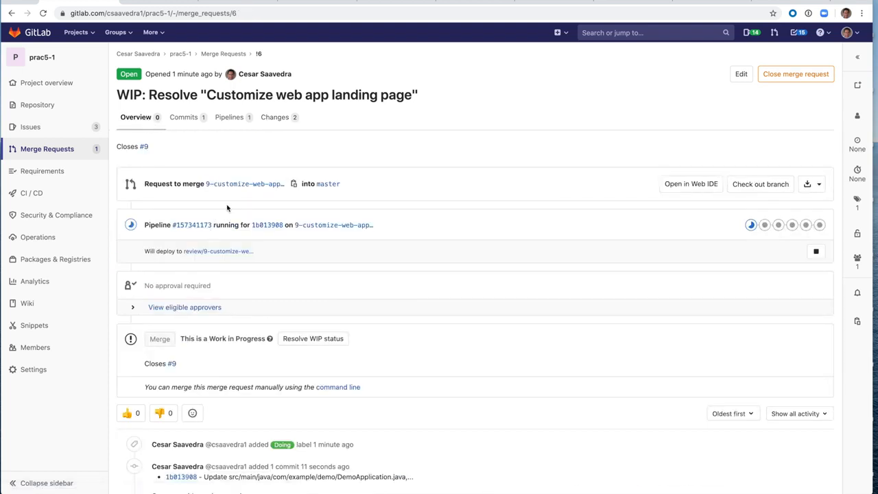
click(192, 225)
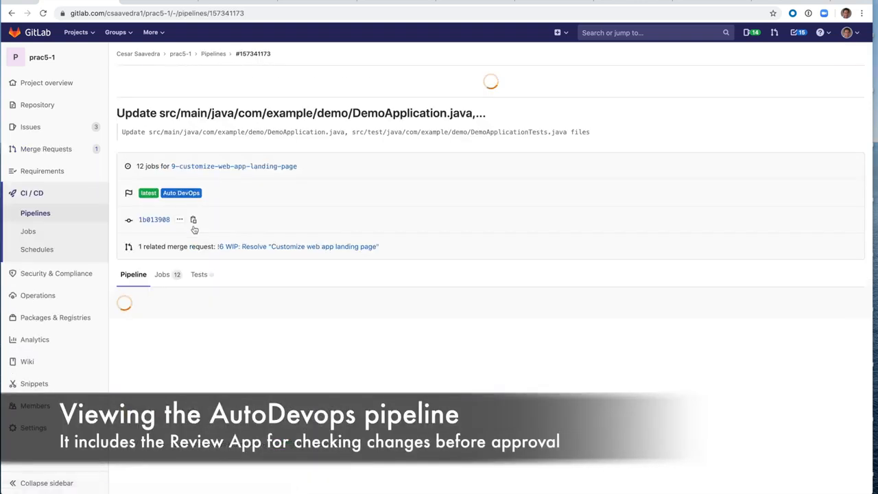
scroll(378, 364, down, 1)
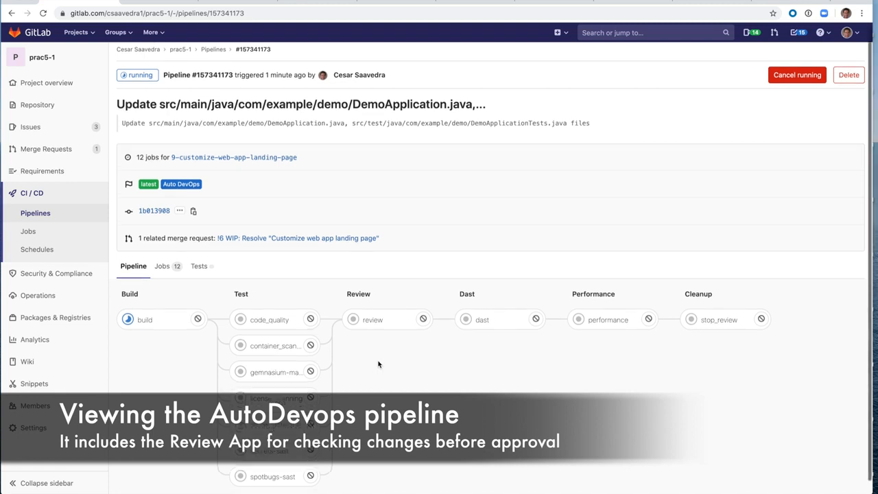
scroll(378, 364, up, 1)
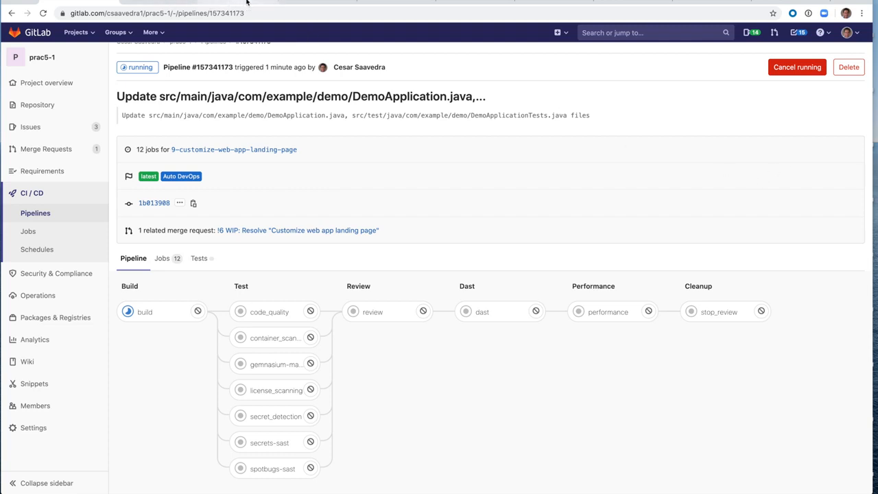
- Switch to merge request !5 in prac5-final and open its pipeline to examine the stages from Build to Cleanup
click(310, 2)
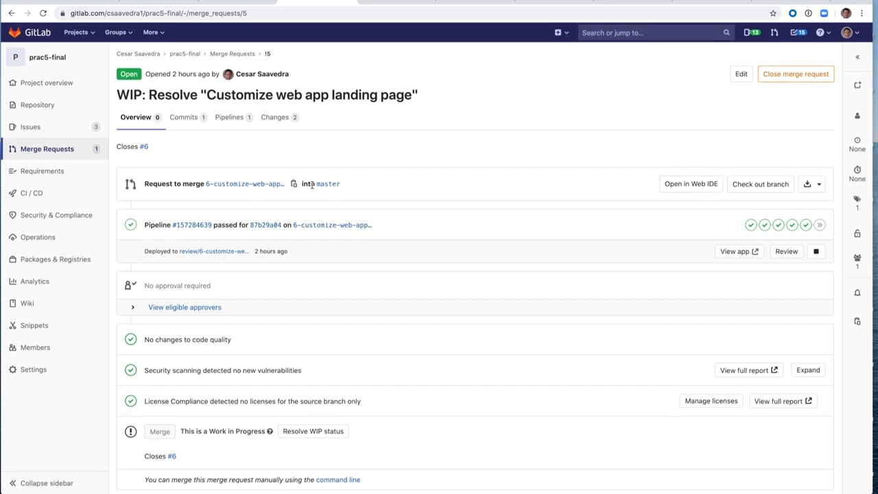
click(193, 225)
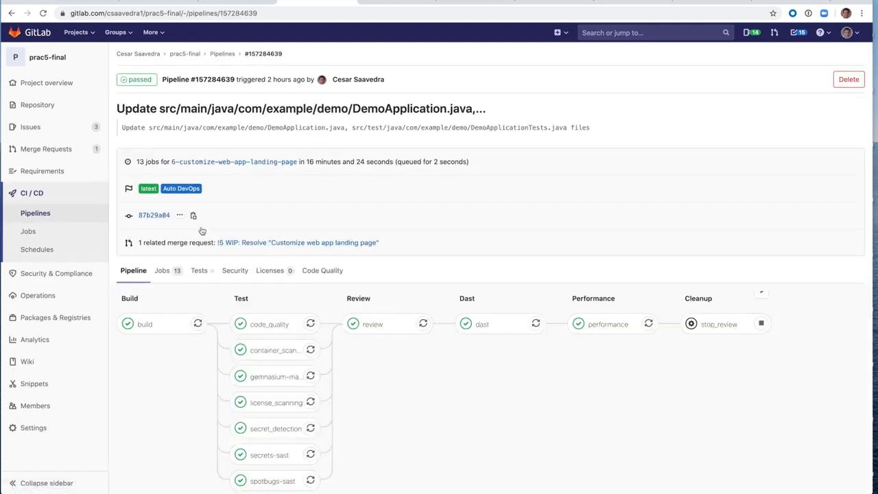
scroll(223, 271, down, 1)
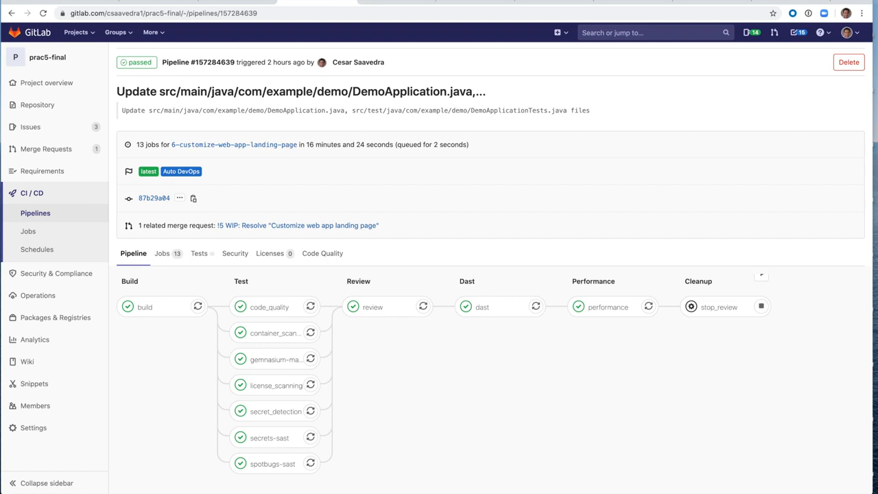
- Examine the AWS and ECS variables in prac6's CI/CD settings, including AWS_REGION's details, without changing anything
click(395, 6)
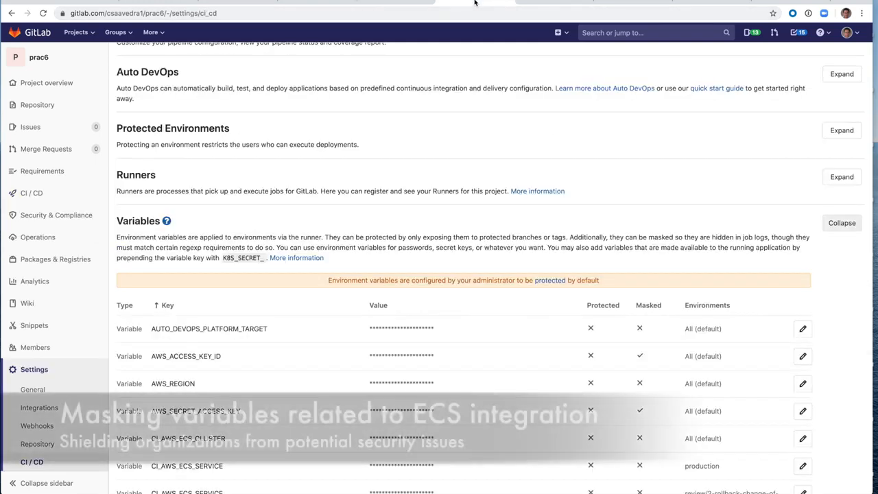
scroll(465, 326, down, 3)
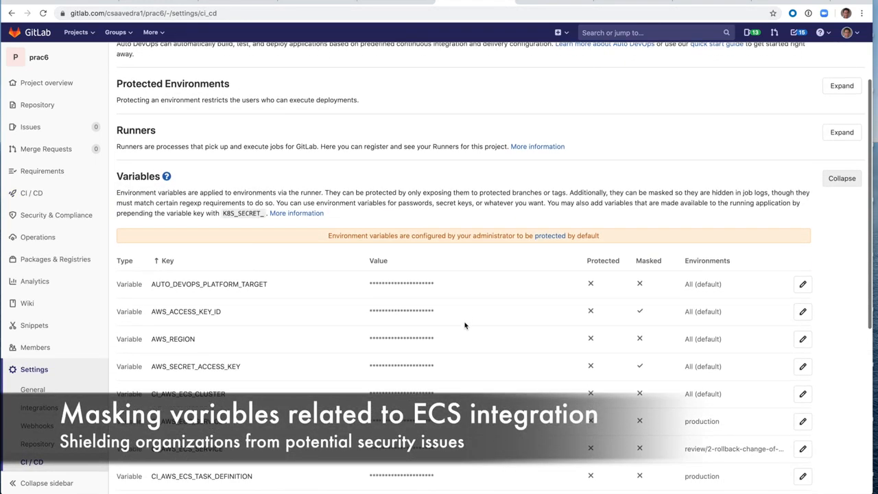
scroll(464, 325, down, 1)
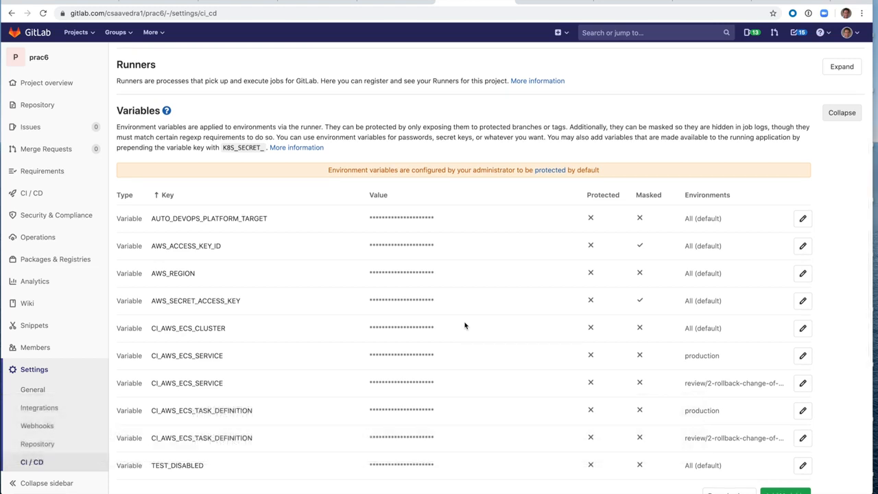
scroll(465, 325, down, 1)
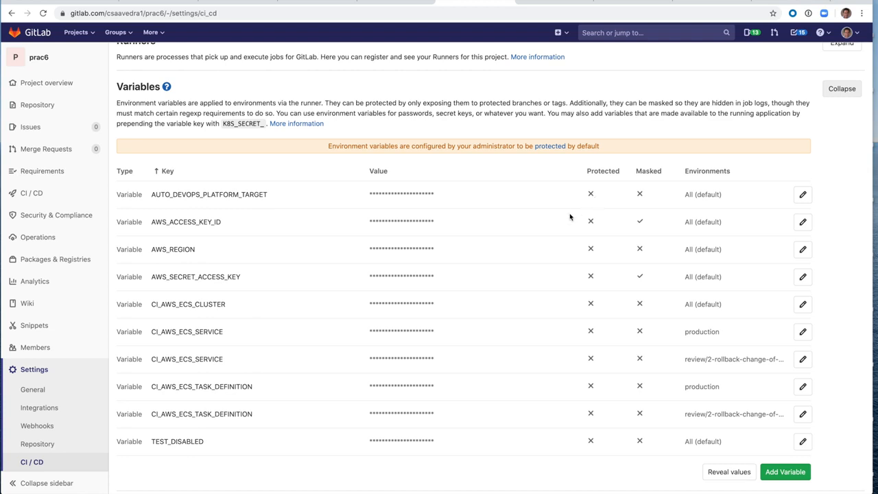
click(803, 251)
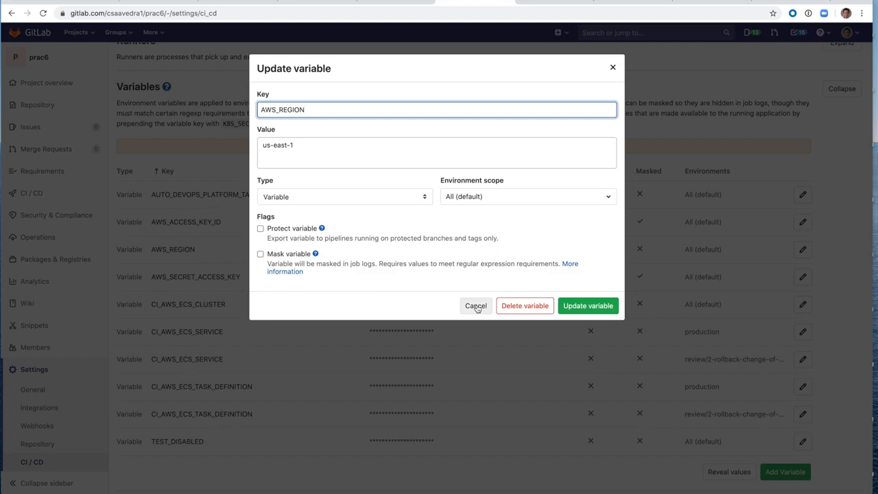
click(475, 306)
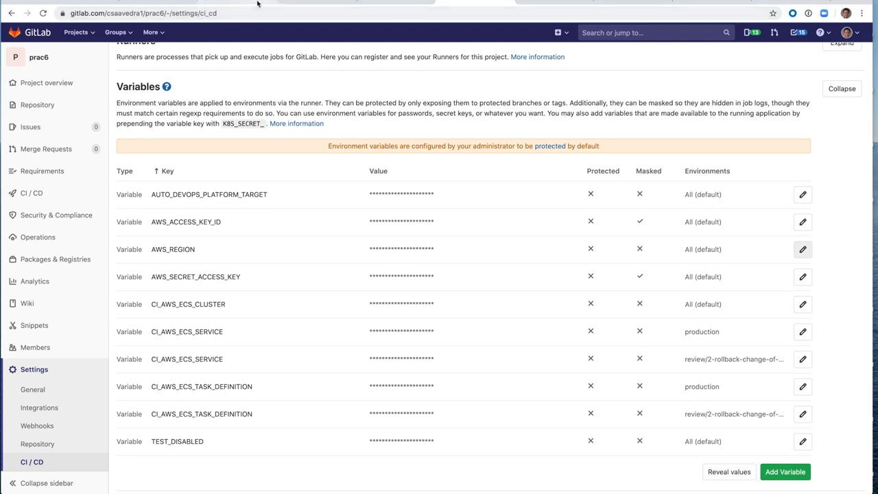
- Return to the prac5-final pipeline, open its related merge request !5, and review the code quality, security and license results
click(313, 3)
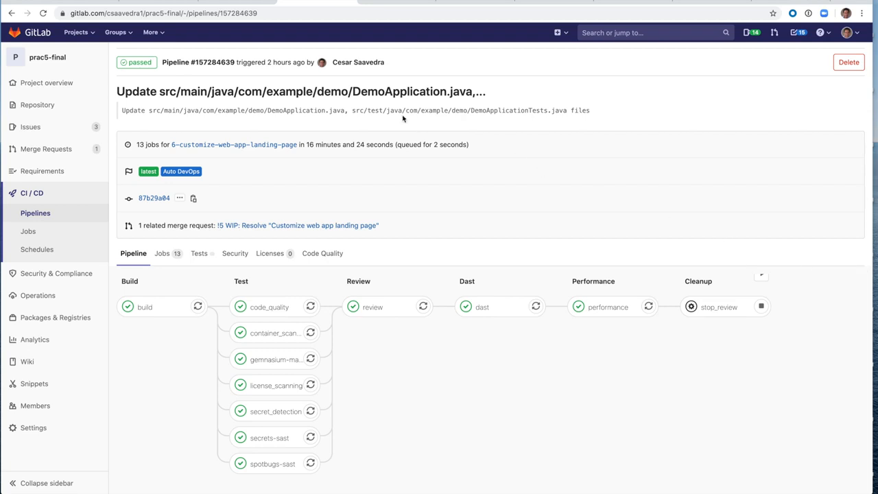
click(238, 230)
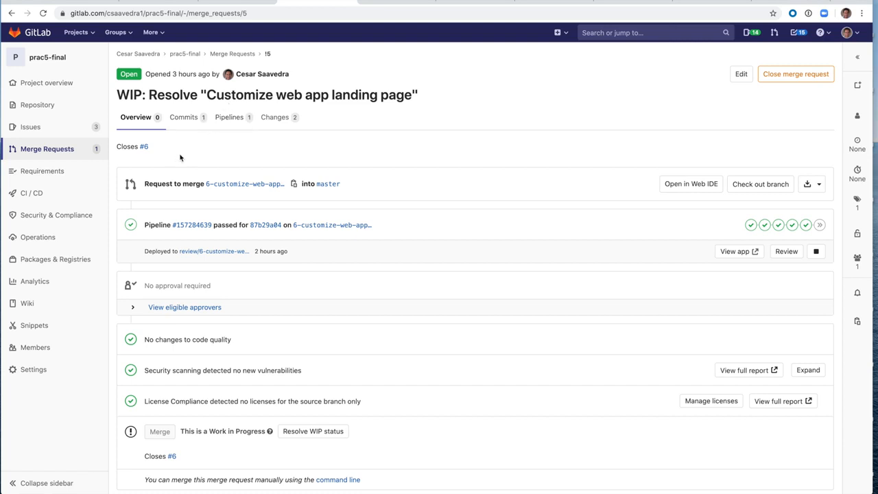
scroll(178, 157, down, 1)
scroll(180, 157, up, 1)
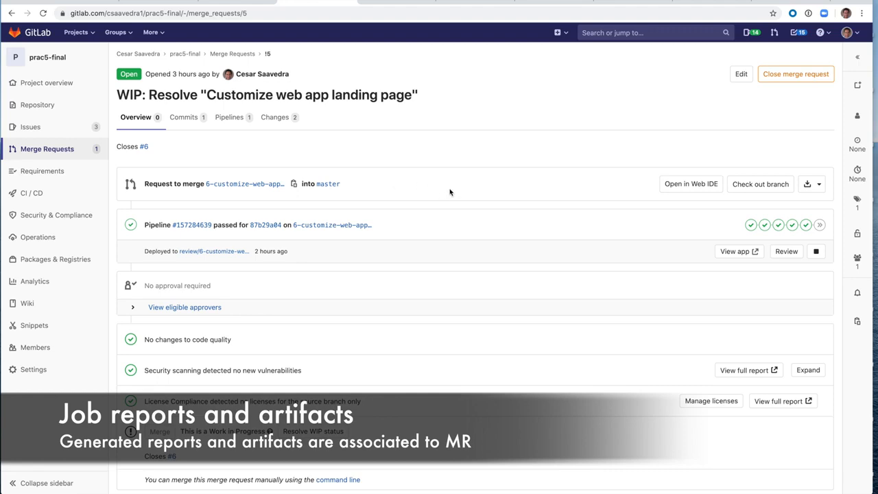
scroll(475, 236, down, 3)
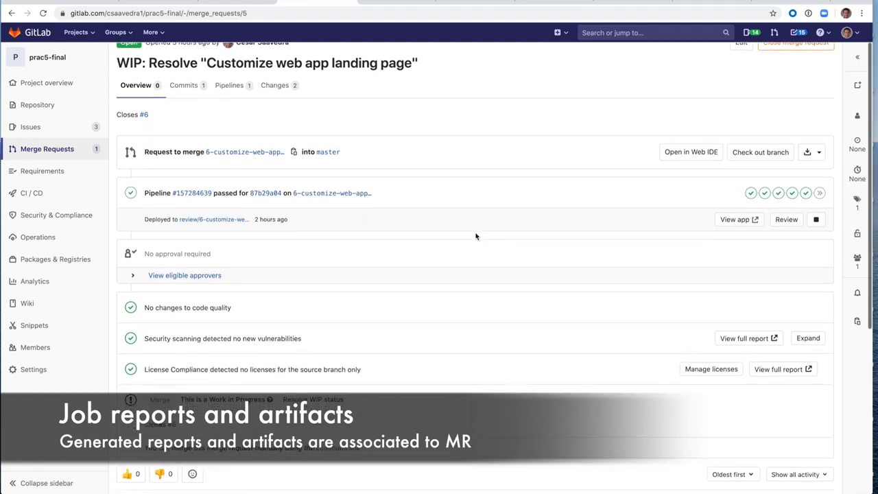
scroll(476, 236, down, 1)
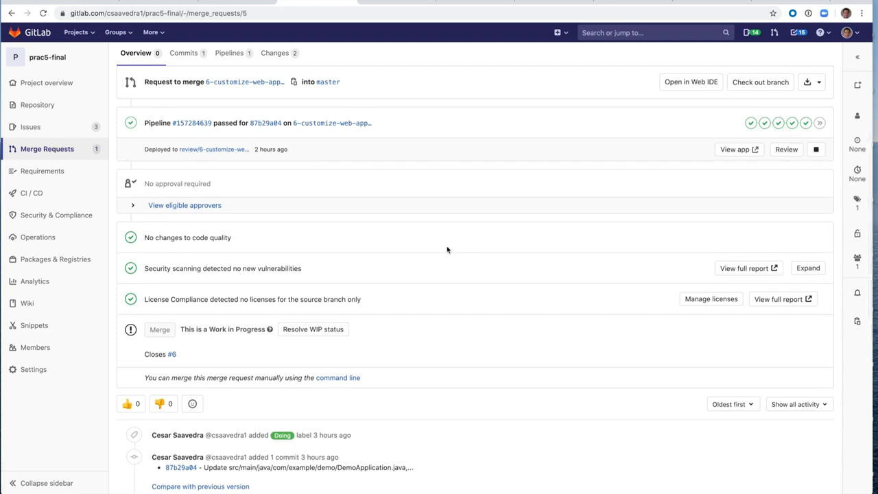
scroll(621, 283, down, 1)
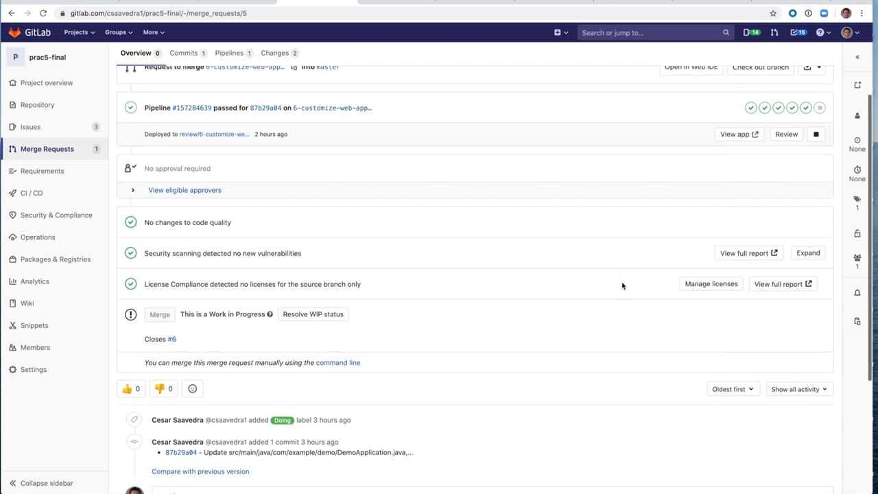
- Expand the security scanning results of merge request !5 and read through the full security report's vulnerability list
click(813, 248)
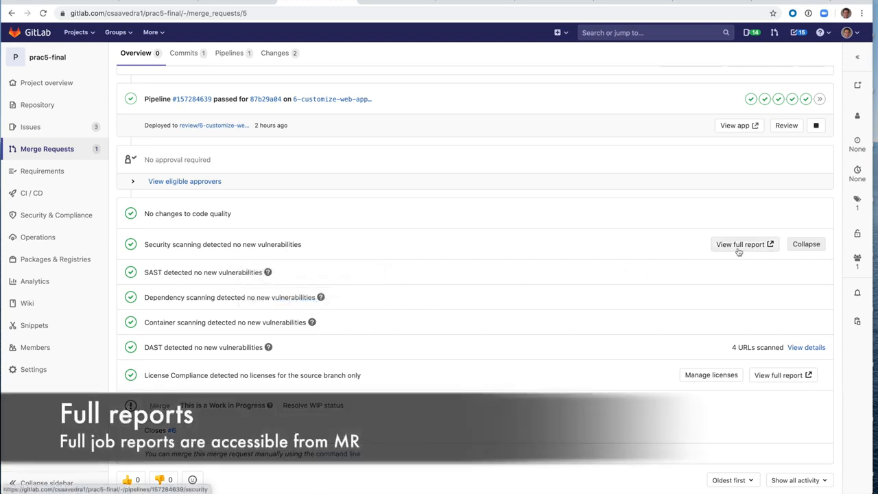
click(739, 247)
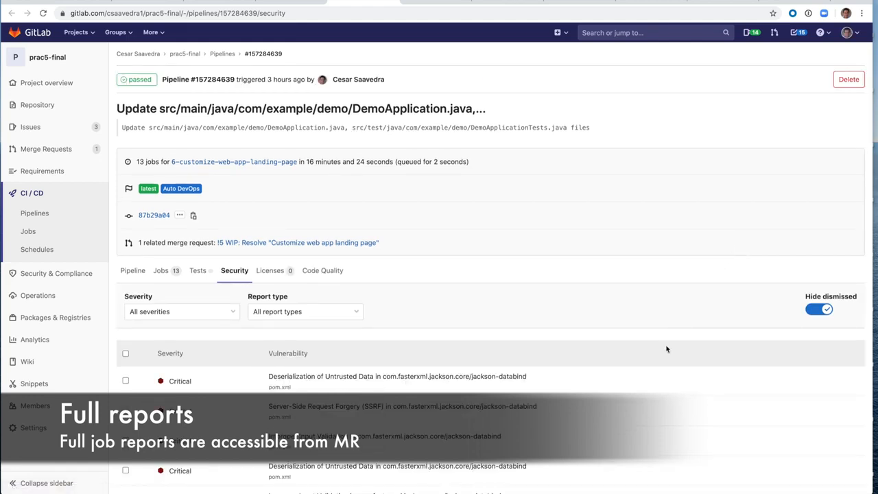
scroll(666, 349, down, 2)
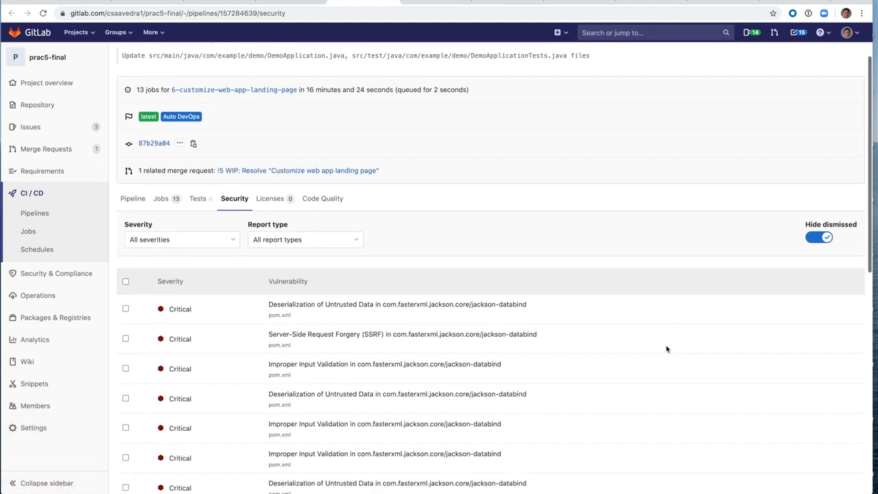
scroll(666, 349, down, 2)
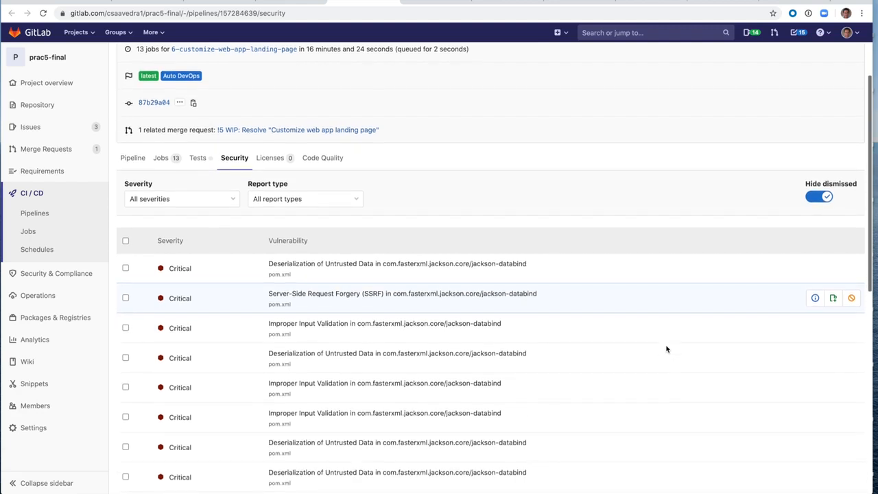
scroll(666, 349, up, 3)
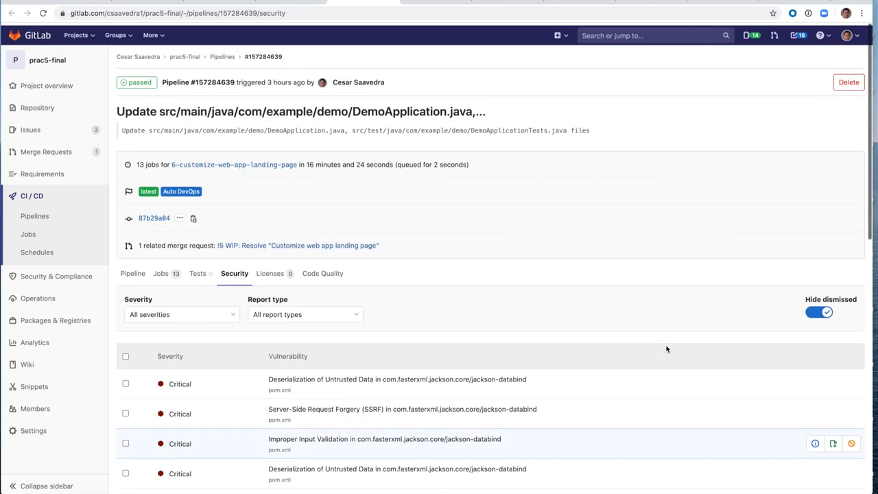
scroll(666, 349, down, 2)
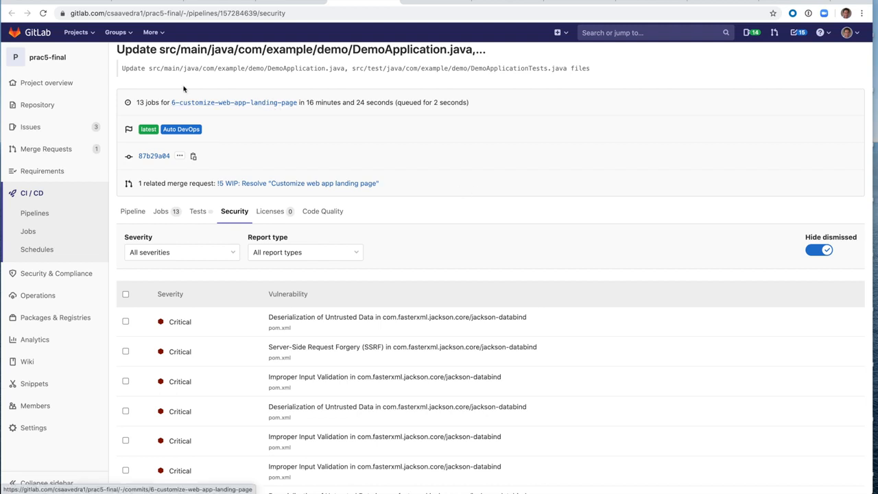
- Return to merge request !5 and review its pipeline, approval and expanded security scan sections
click(393, 4)
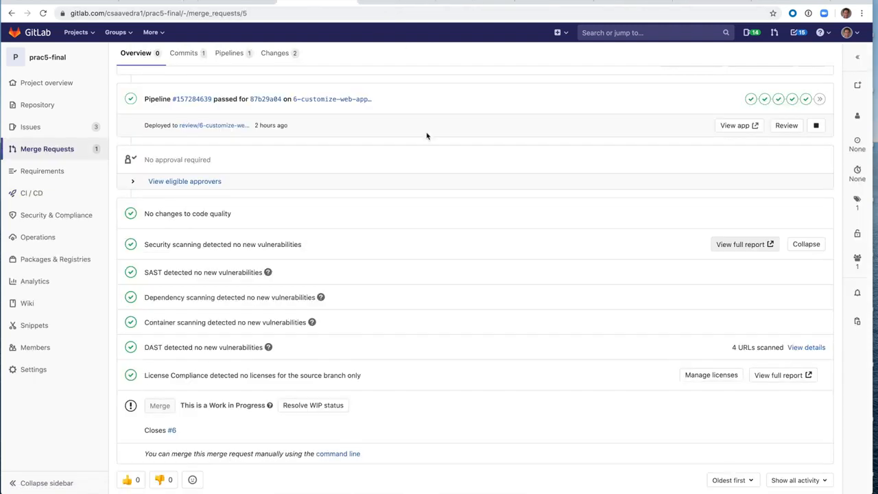
scroll(449, 184, down, 2)
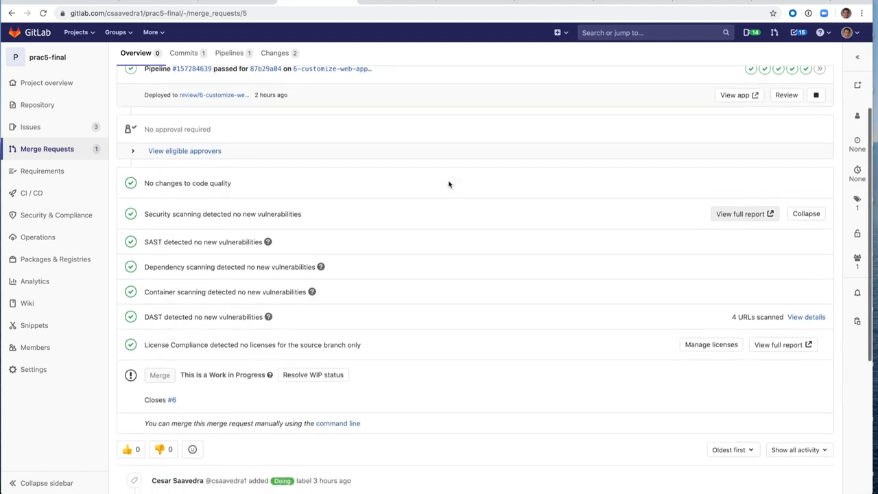
scroll(449, 184, down, 2)
scroll(448, 183, up, 3)
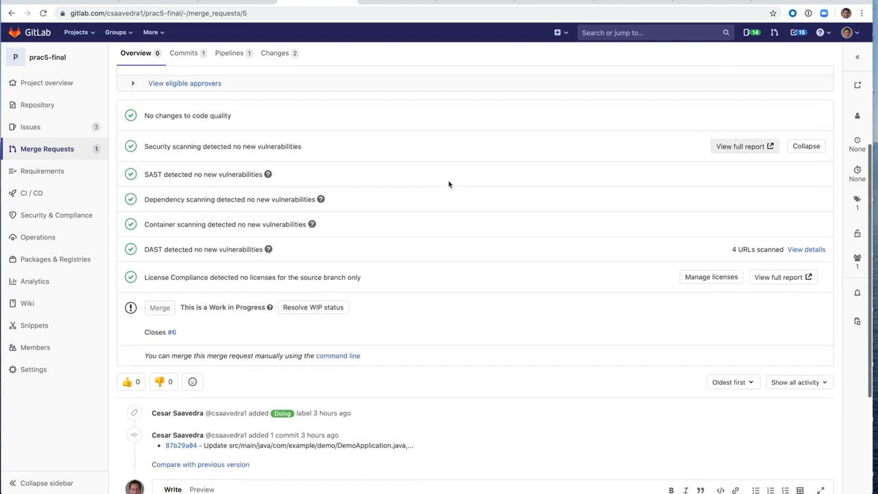
scroll(449, 184, up, 4)
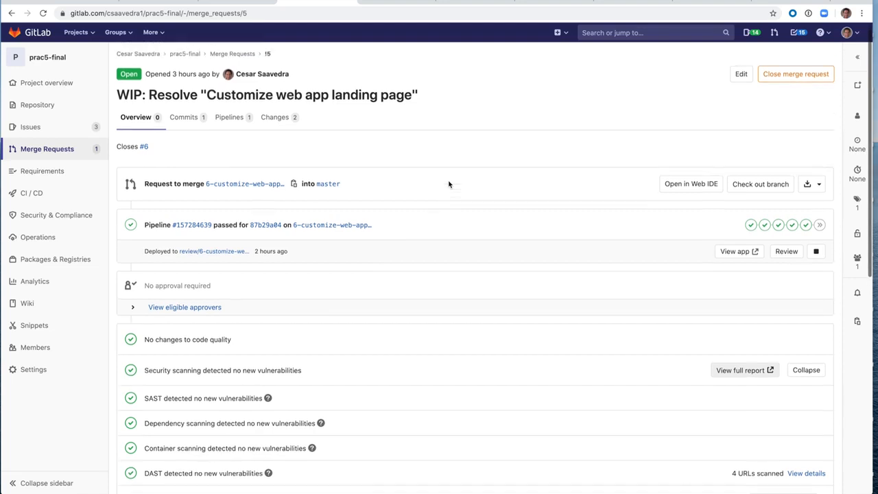
scroll(449, 184, down, 2)
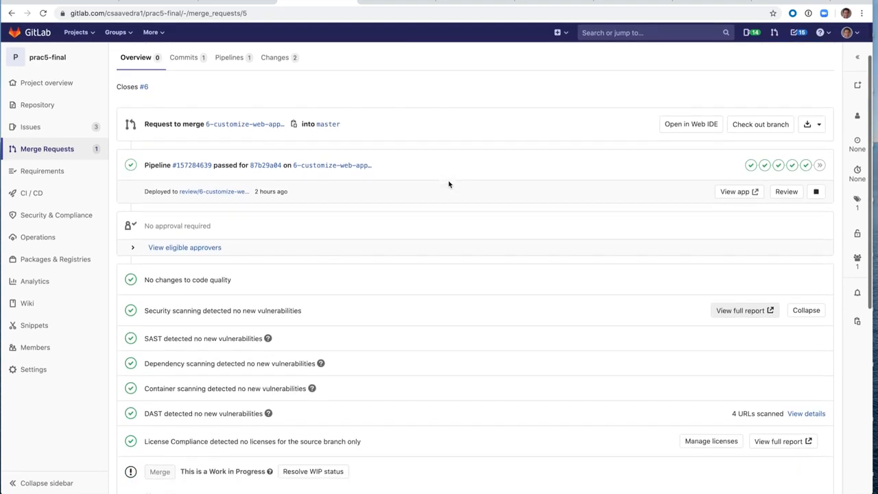
scroll(449, 184, up, 1)
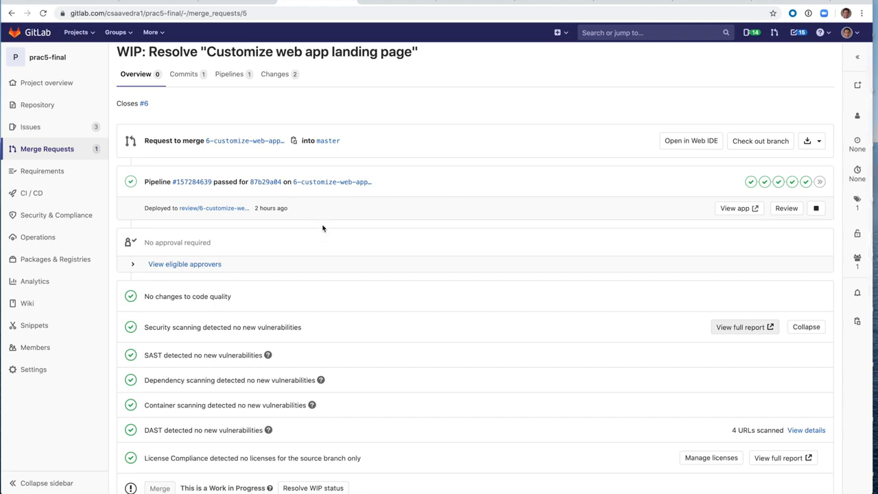
- Read through merge request !5's pipeline, scan results, Work in Progress merge section and activity history
scroll(323, 227, down, 3)
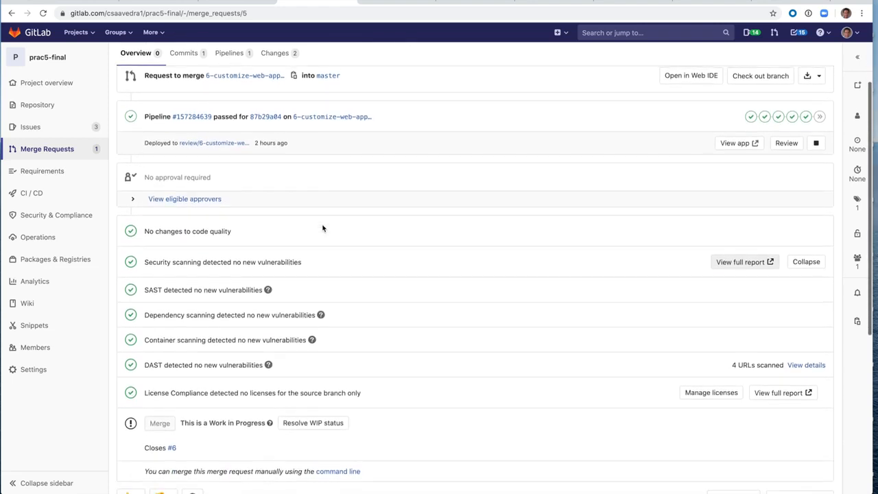
scroll(323, 228, down, 5)
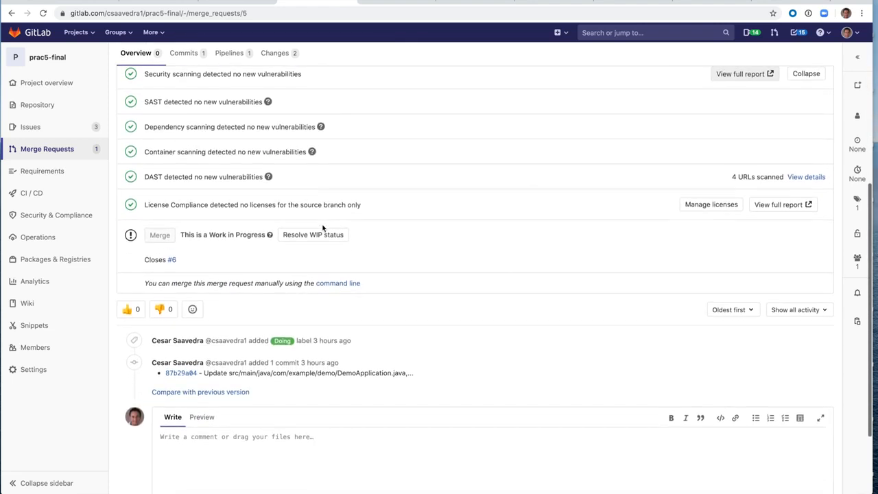
scroll(323, 228, up, 1)
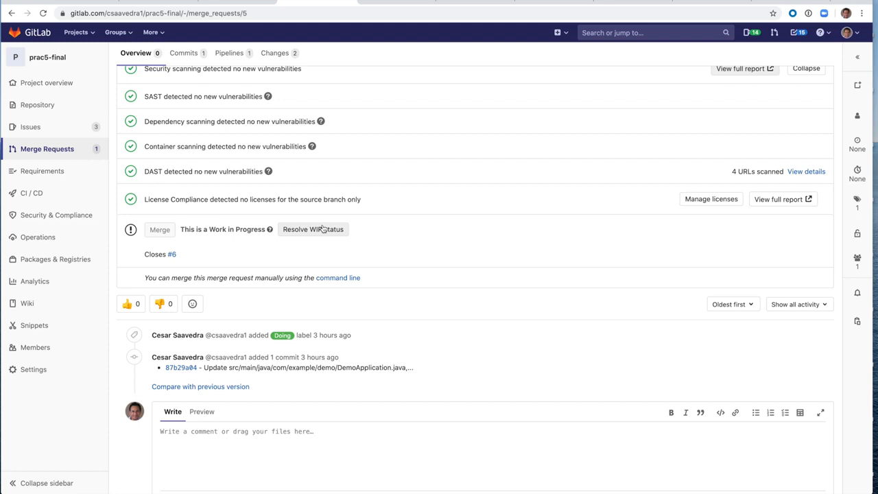
scroll(324, 229, up, 6)
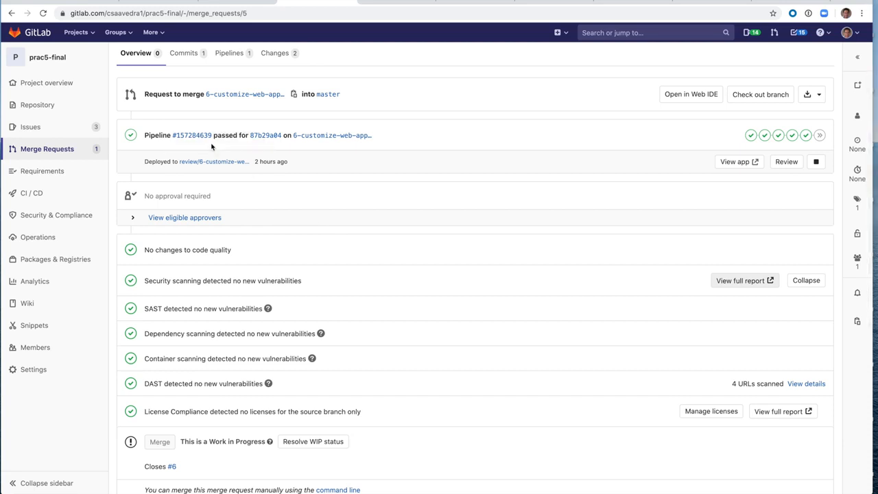
scroll(249, 238, up, 1)
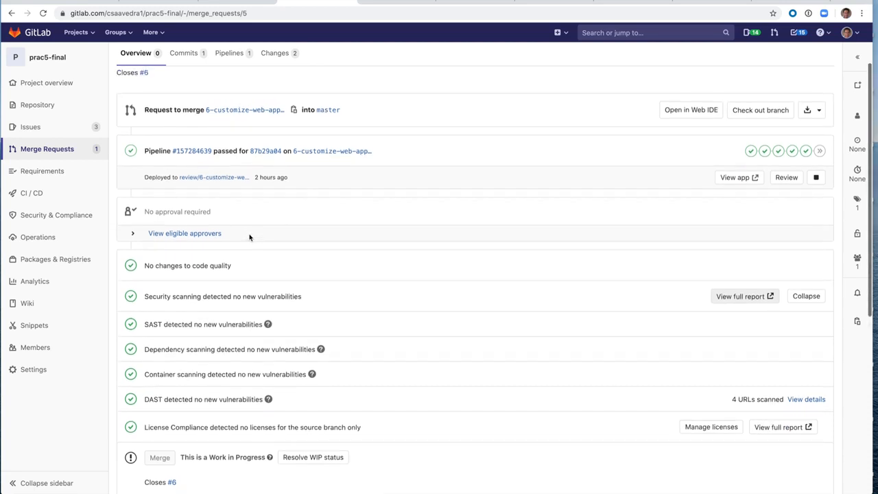
mouse_move(84, 227)
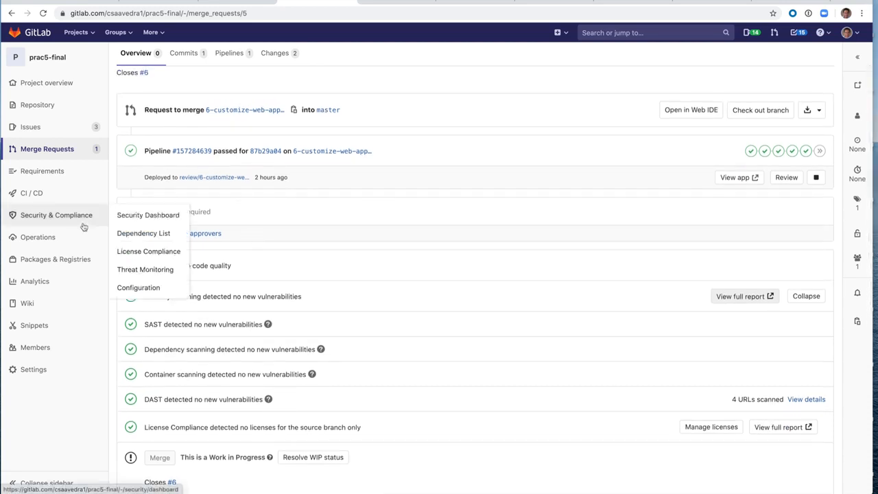
scroll(275, 271, down, 2)
scroll(274, 272, up, 2)
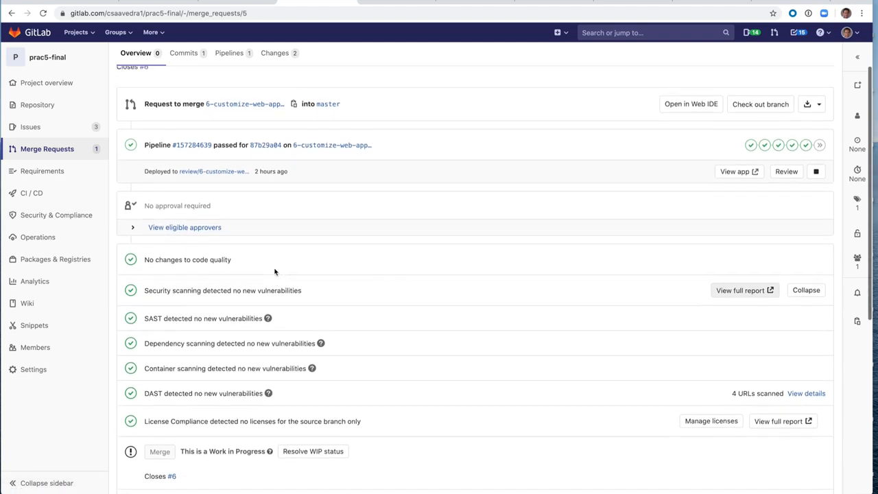
- Open the review/6-customize-web-app-landing-page environment from merge request !5, view its deployed app, and return to the merge request
click(233, 171)
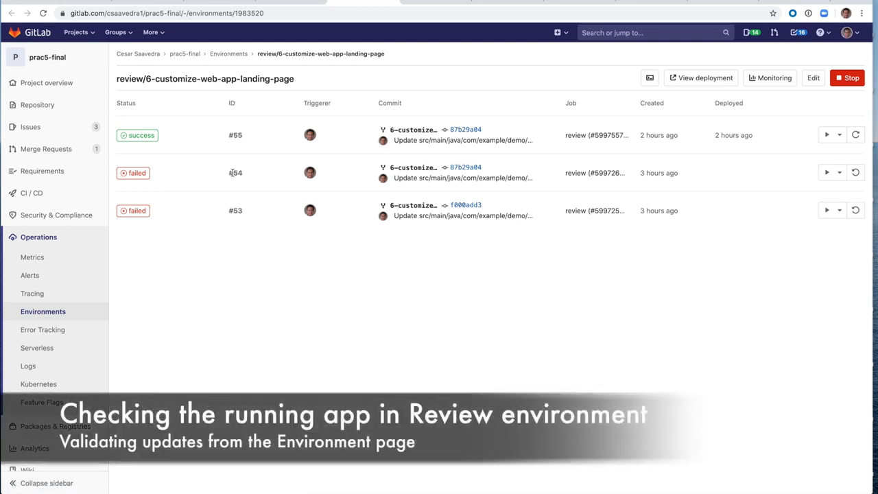
click(697, 81)
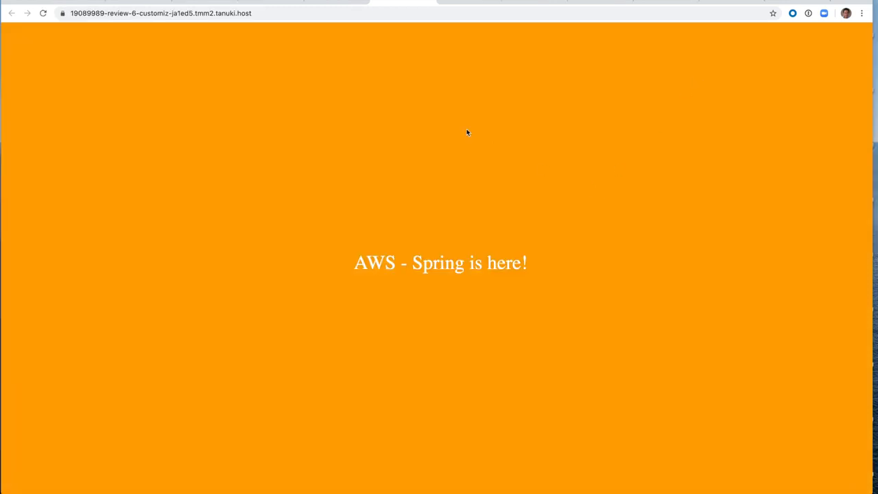
click(429, 2)
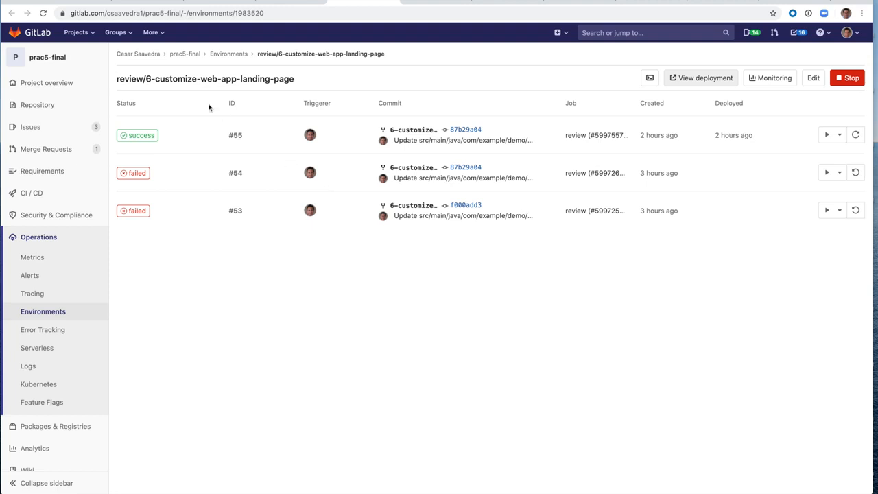
click(393, 1)
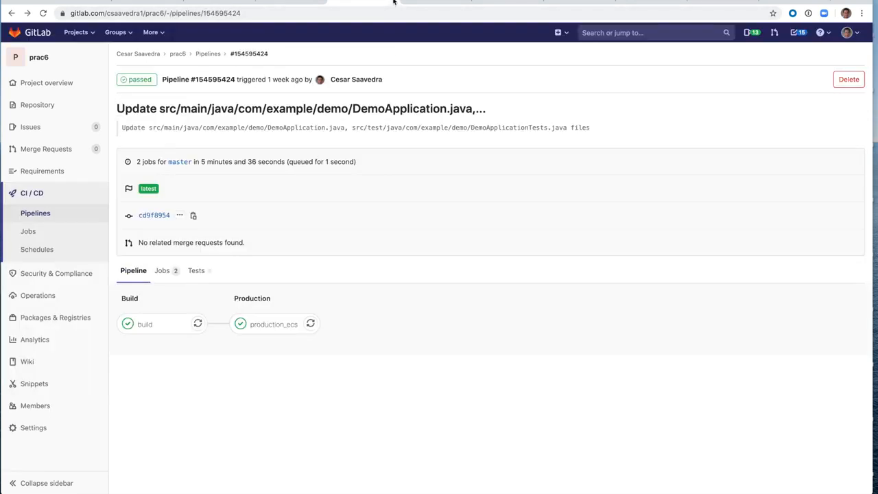
click(315, 5)
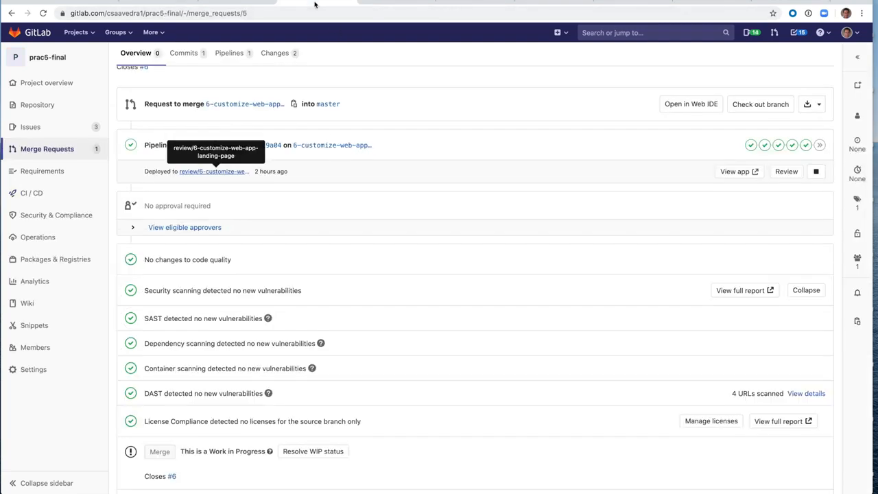
- Examine merge request !5's Work in Progress merge section and highlight the "WIP:" prefix in its title
scroll(336, 212, down, 5)
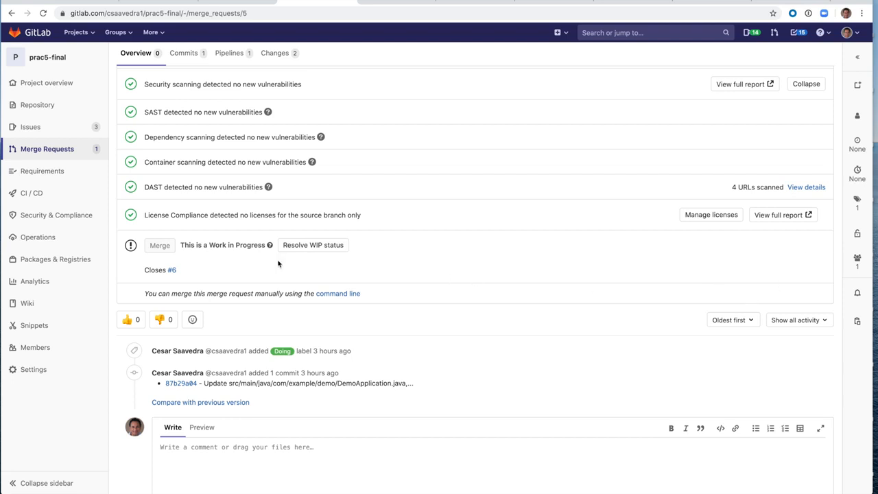
scroll(278, 263, up, 5)
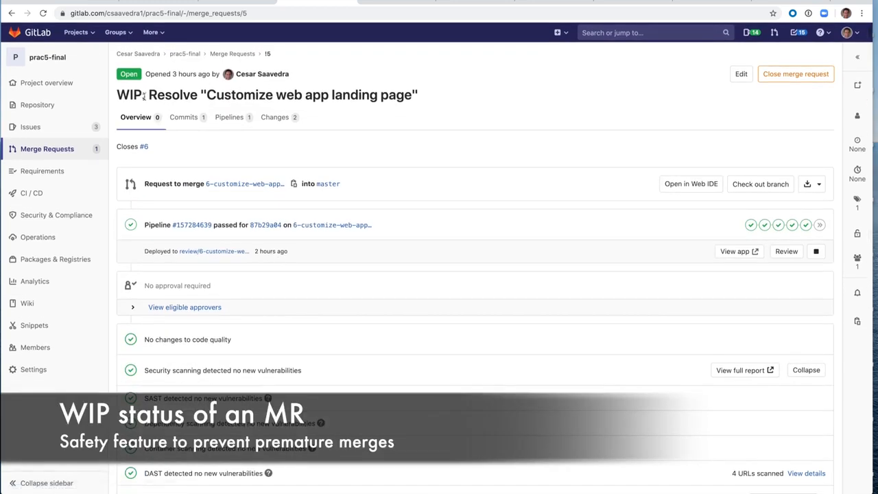
drag(146, 96, 118, 96)
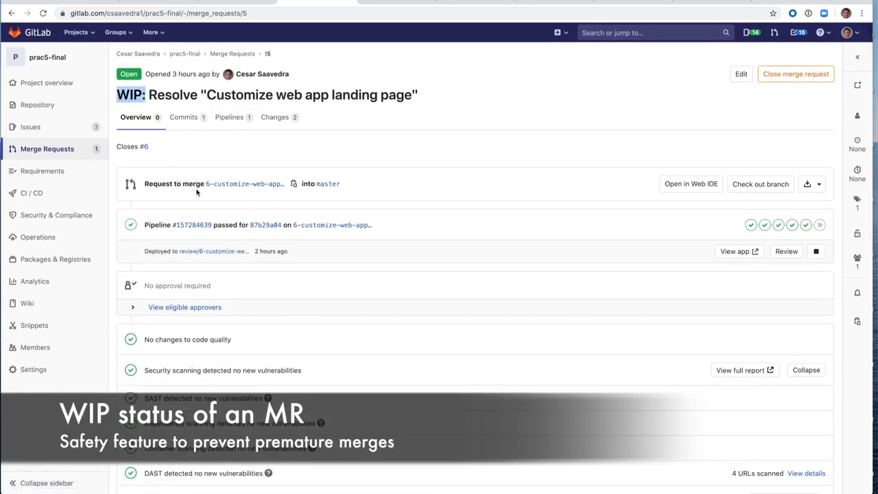
click(438, 162)
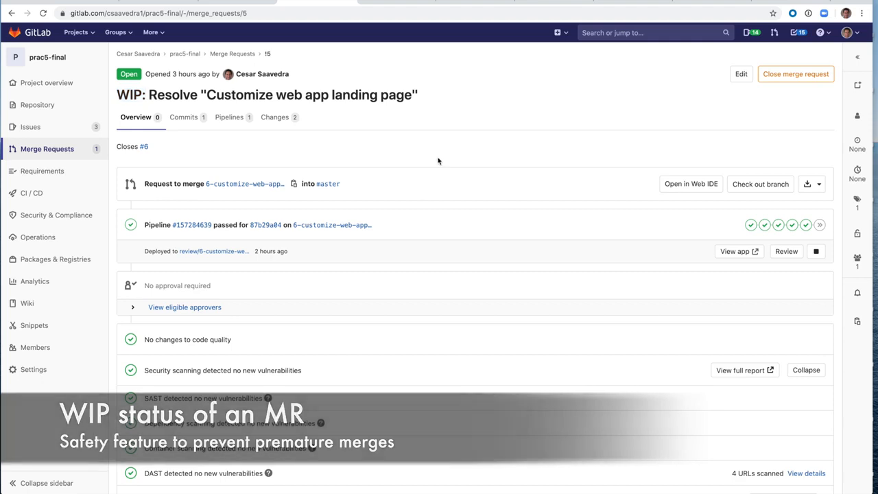
- Resolve the WIP status of merge request !5 after checking its scan results
scroll(403, 326, down, 5)
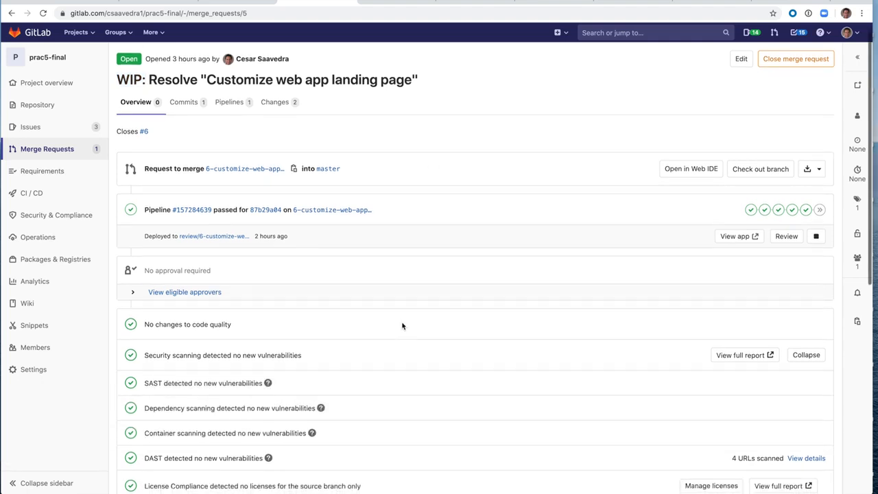
scroll(403, 325, down, 4)
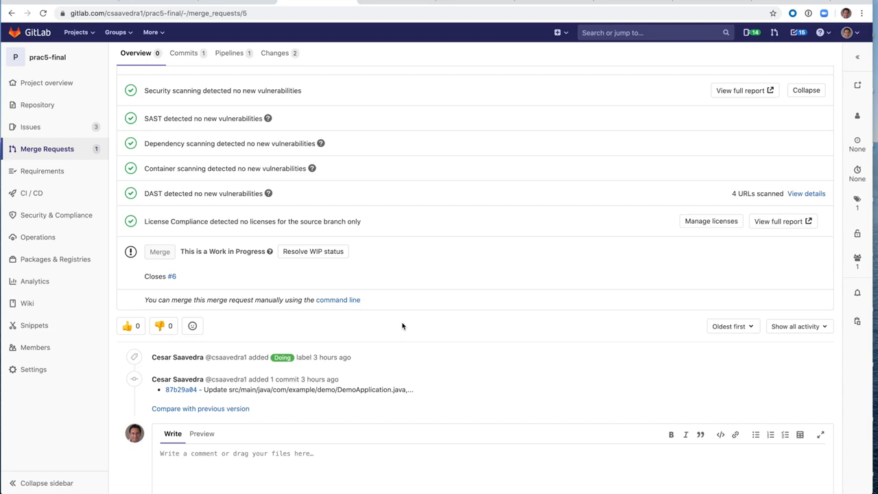
scroll(402, 326, up, 6)
scroll(402, 326, down, 10)
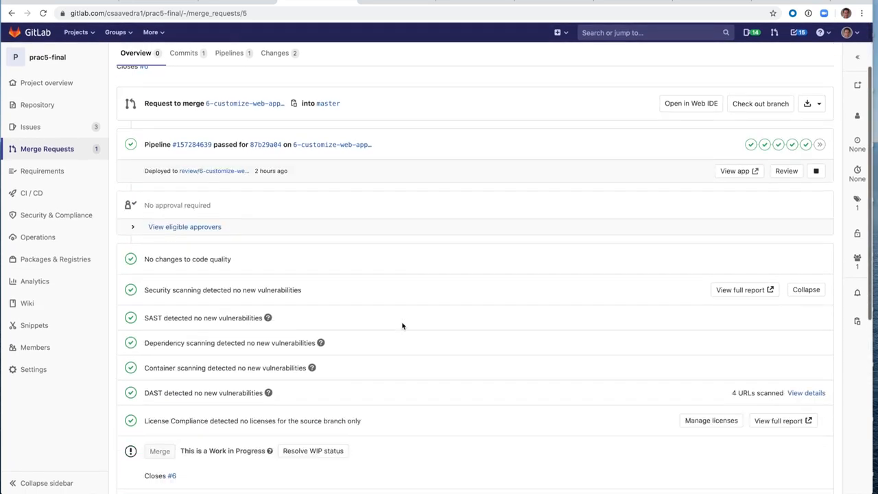
scroll(402, 324, up, 3)
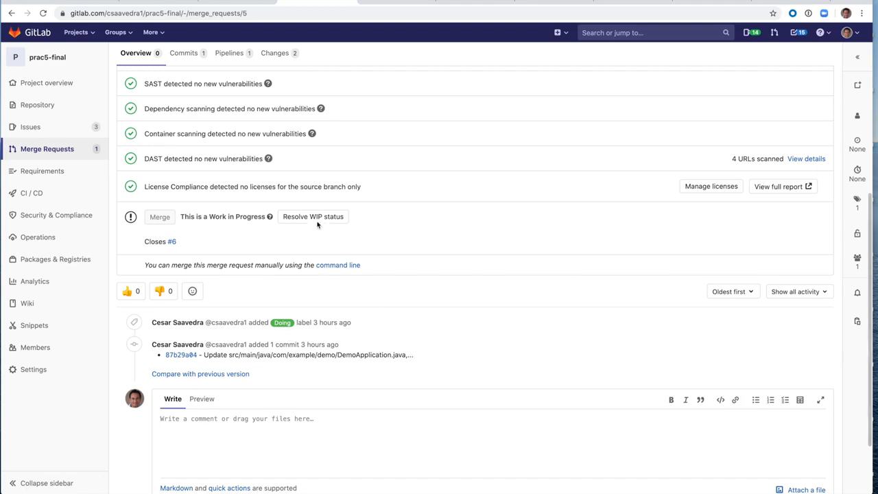
click(318, 216)
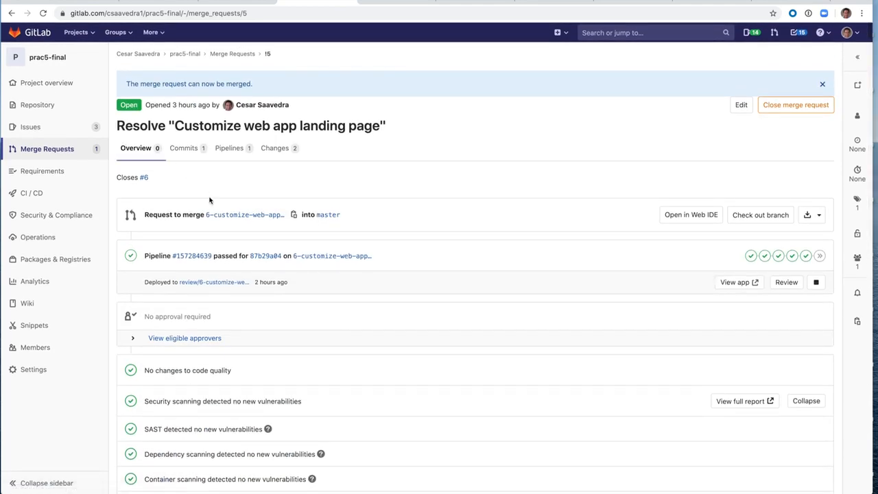
- Merge merge request !5 into master with deletion of the source branch enabled
scroll(284, 292, down, 5)
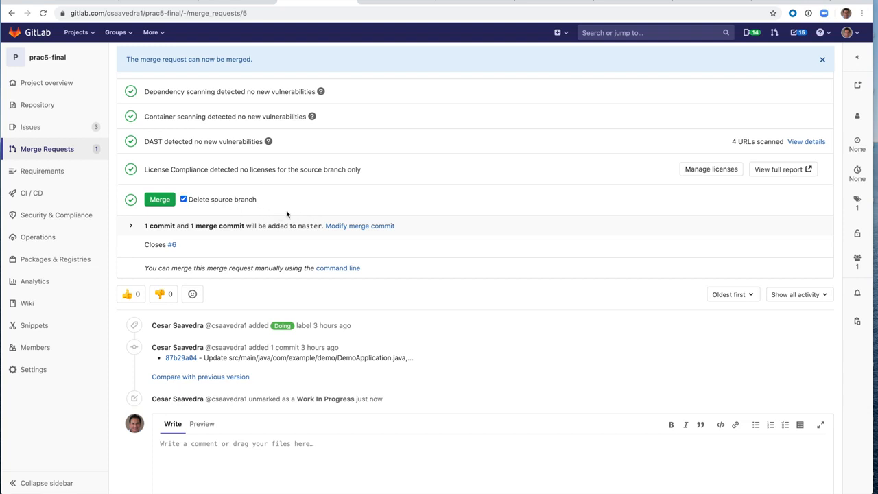
scroll(309, 212, down, 1)
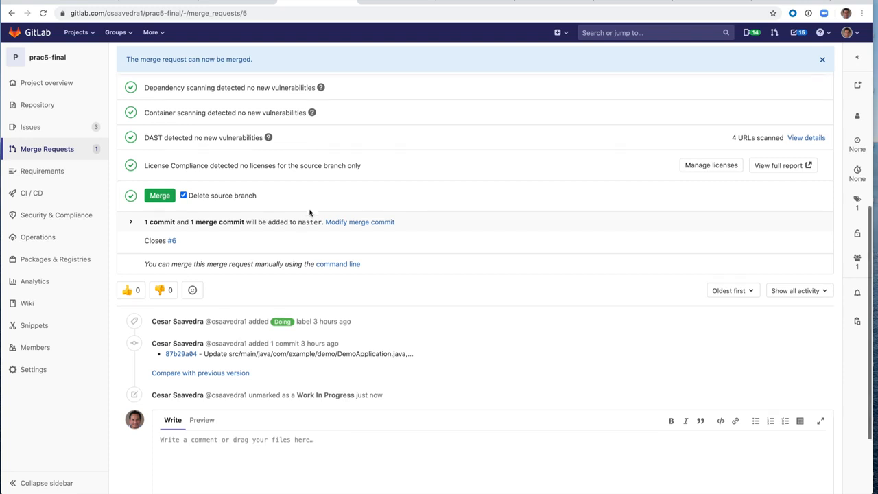
scroll(310, 212, down, 2)
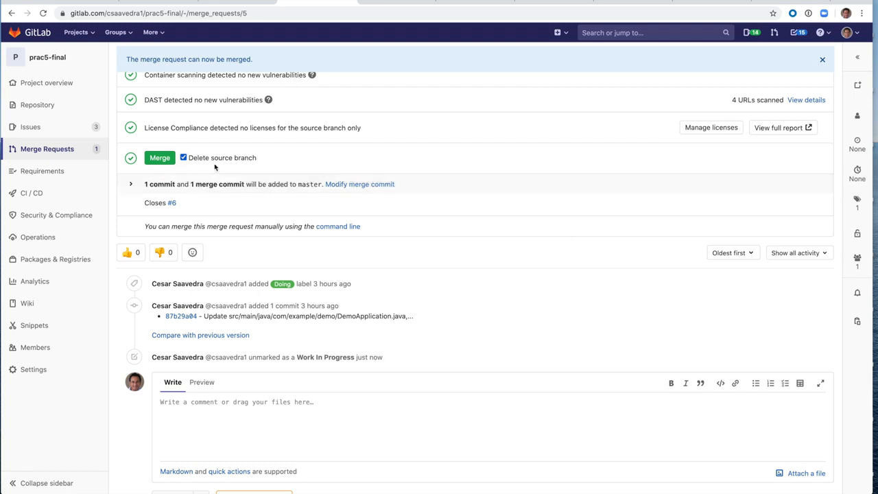
click(165, 160)
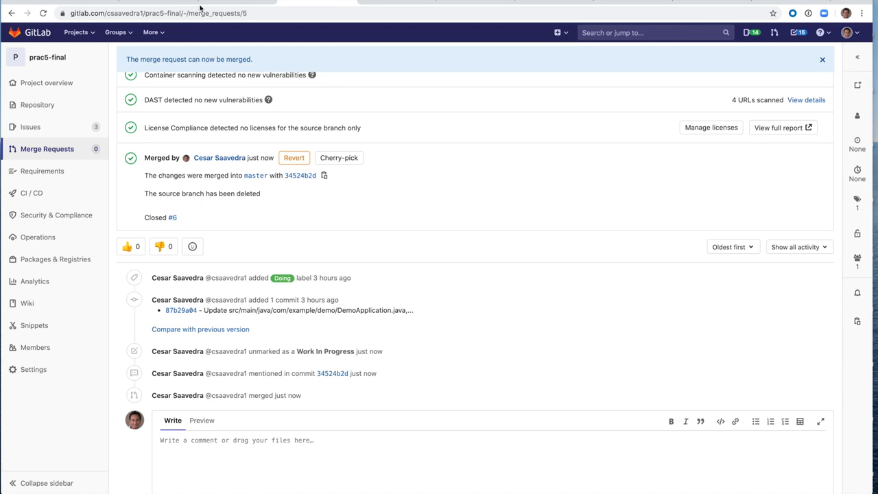
- Switch to the prac5-1 project and open its already merged request !4, Resolve "Customize web app landing page"
click(409, 2)
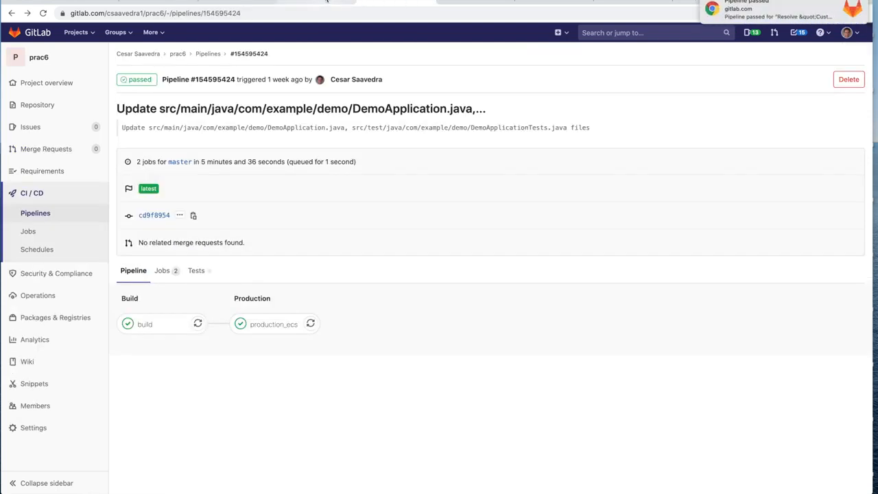
click(326, 1)
click(88, 2)
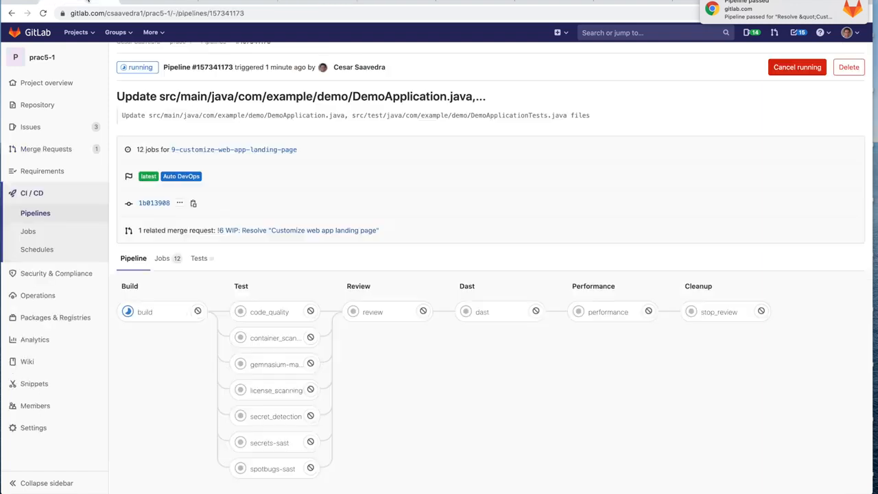
click(52, 151)
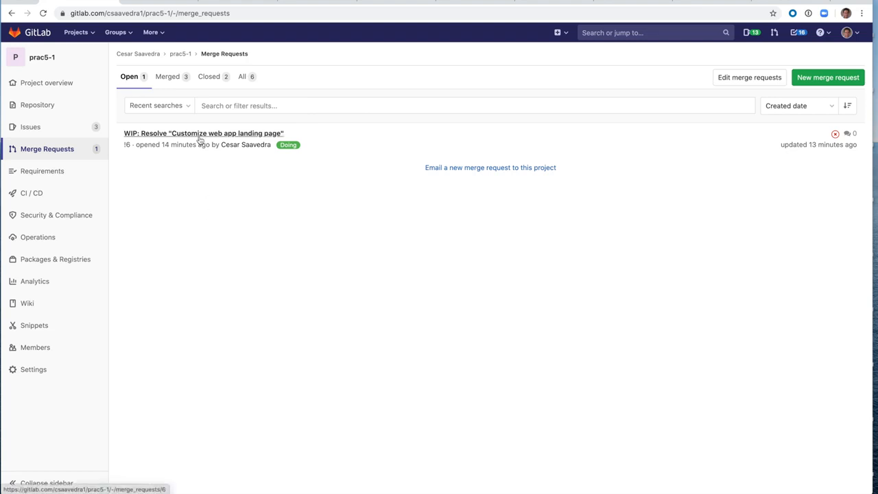
click(172, 80)
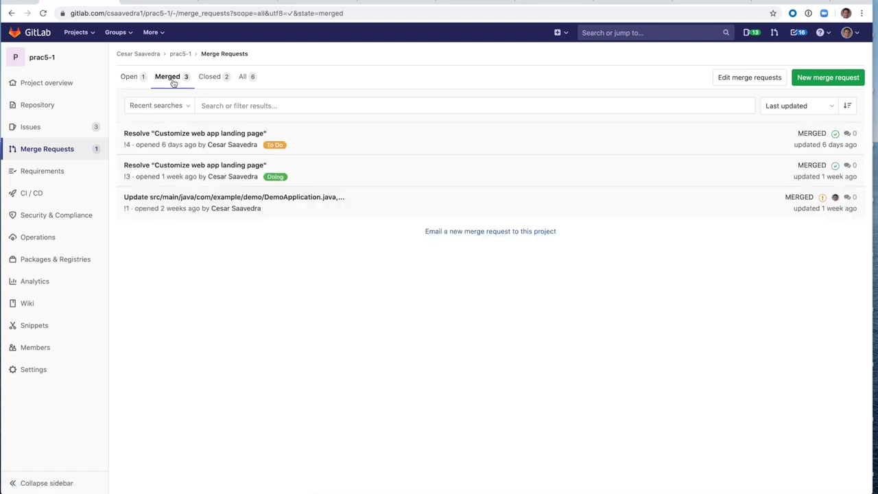
click(196, 136)
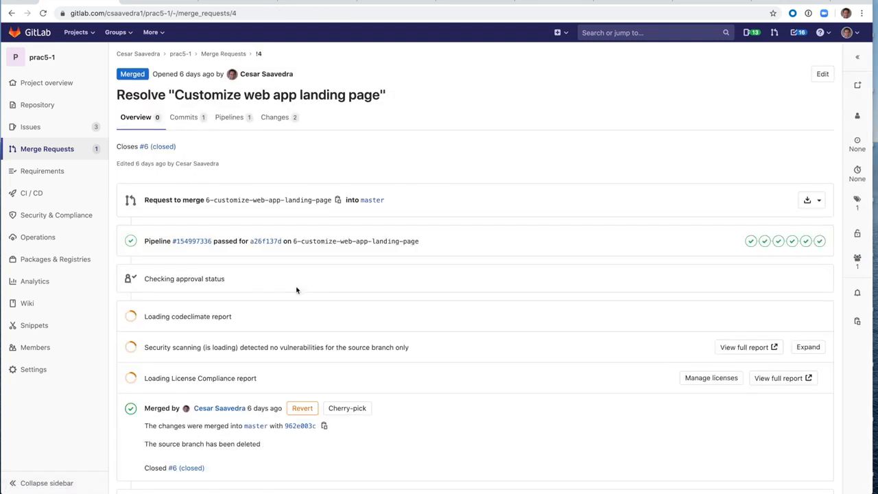
- Review merge request !4's scan results, merge details and master pipeline, including the production, staging and dast-default deployments' memory usage
scroll(338, 350, down, 2)
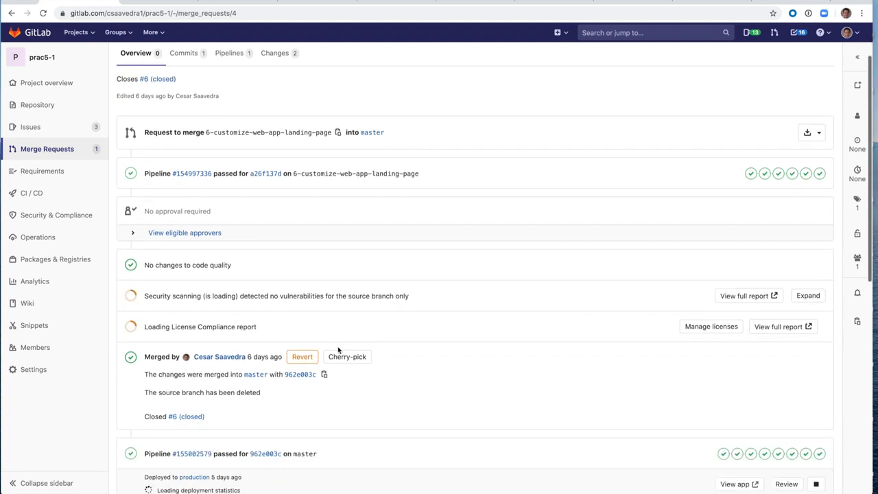
scroll(339, 350, up, 2)
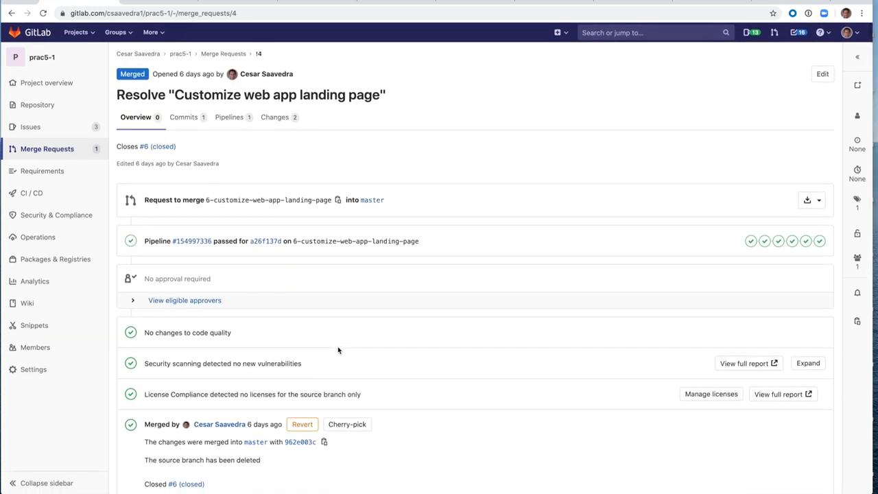
scroll(338, 350, down, 5)
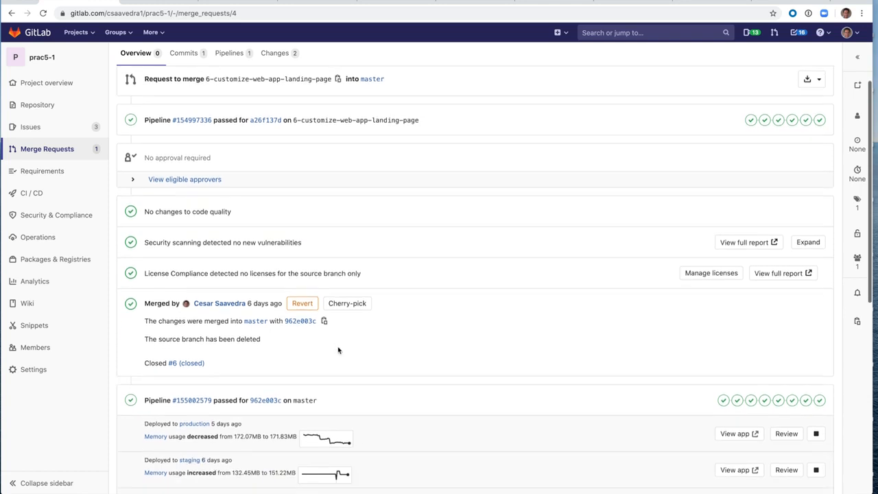
scroll(339, 350, down, 1)
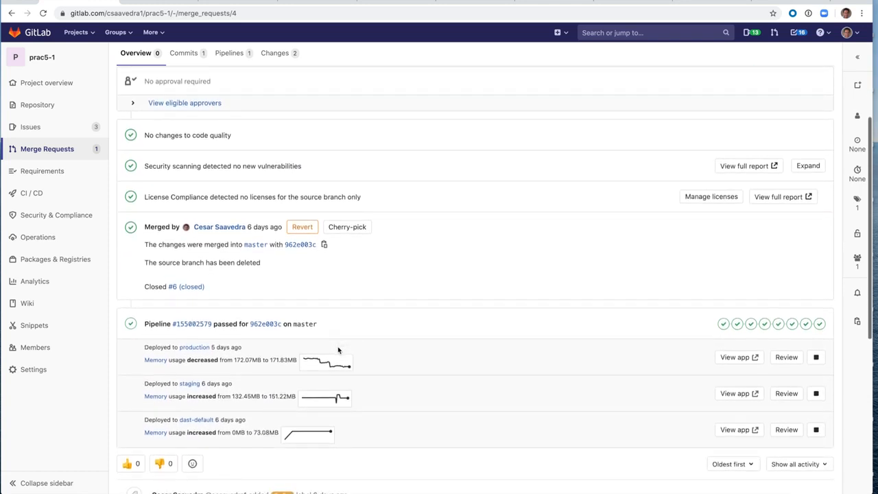
scroll(338, 350, down, 1)
scroll(338, 350, up, 2)
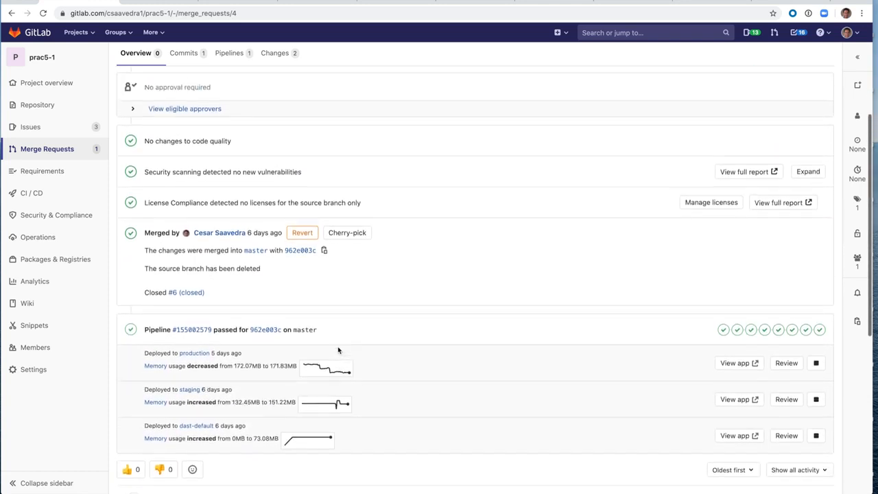
- Review merge request !4's merge details, then open its master pipeline and examine the stages from Build through Cleanup
scroll(338, 350, up, 3)
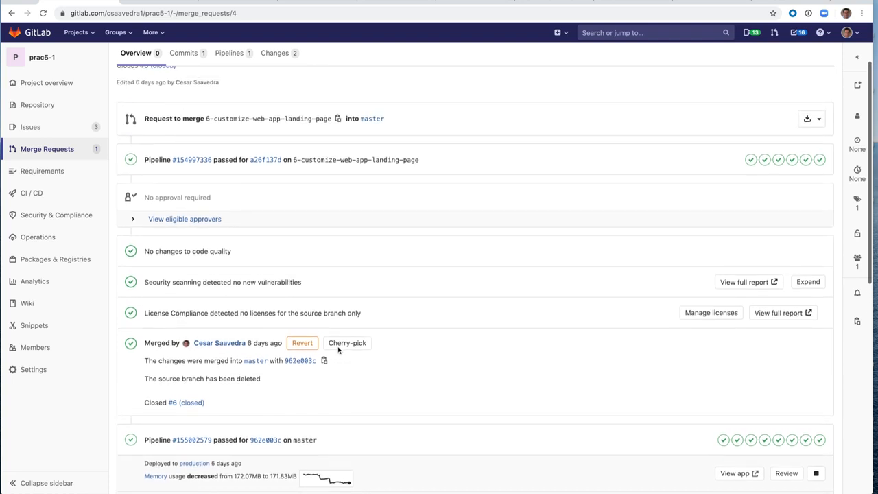
scroll(338, 349, up, 1)
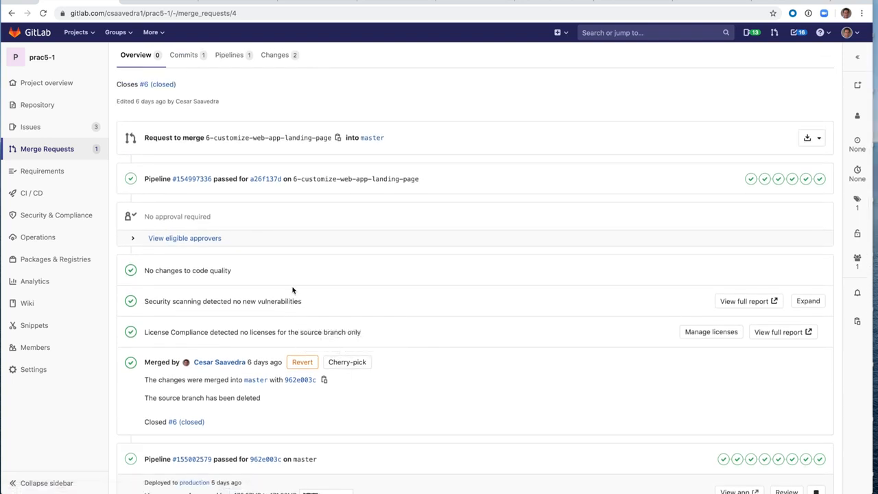
scroll(292, 290, down, 4)
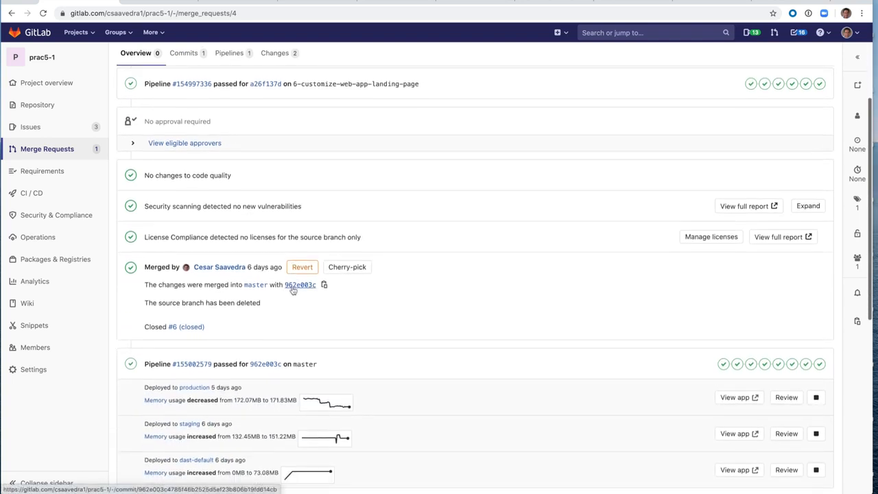
scroll(293, 290, down, 1)
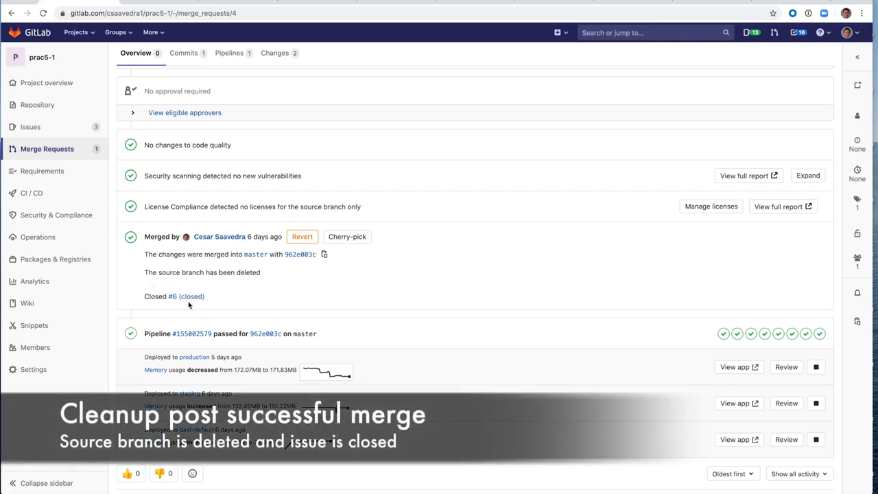
click(194, 338)
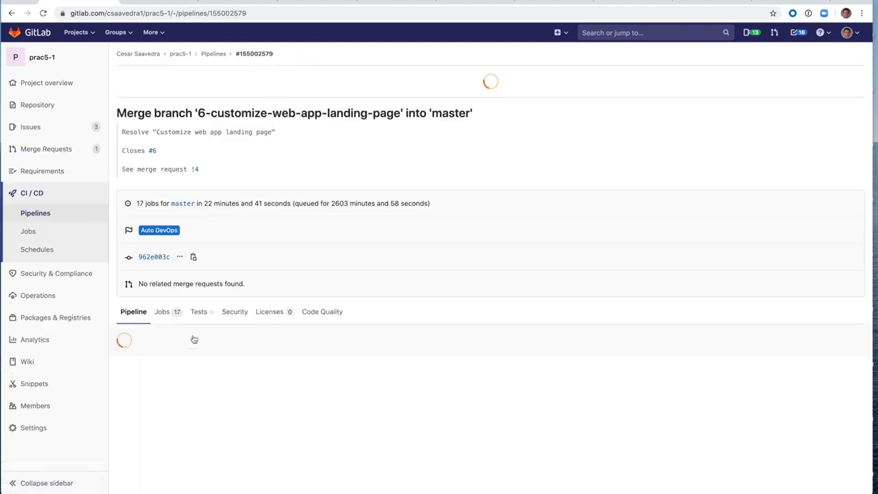
scroll(391, 386, down, 1)
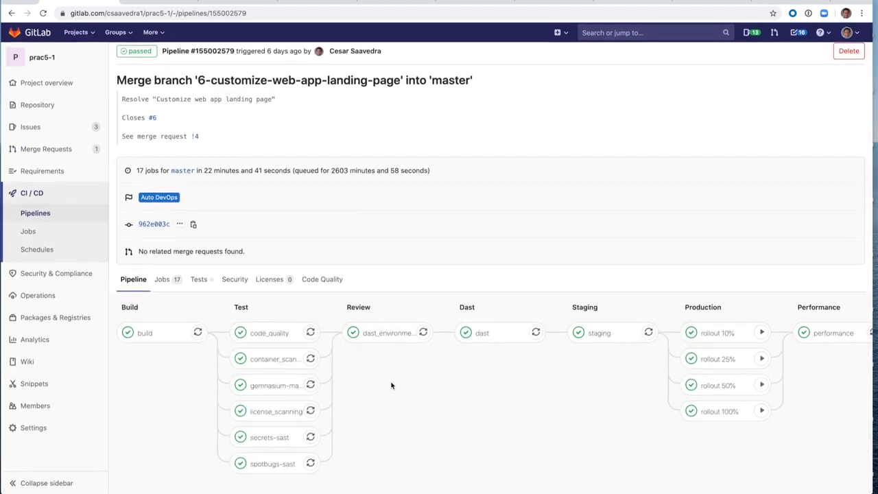
scroll(453, 396, right, 3)
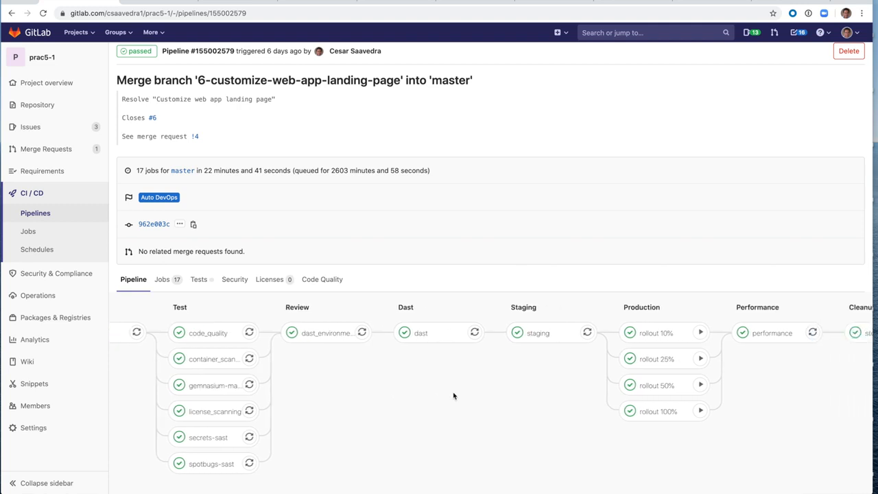
scroll(452, 396, right, 3)
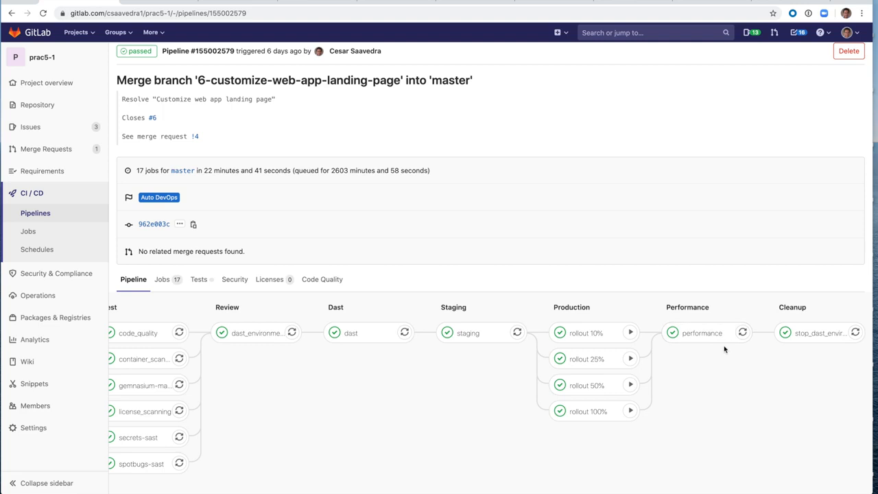
scroll(726, 363, right, 2)
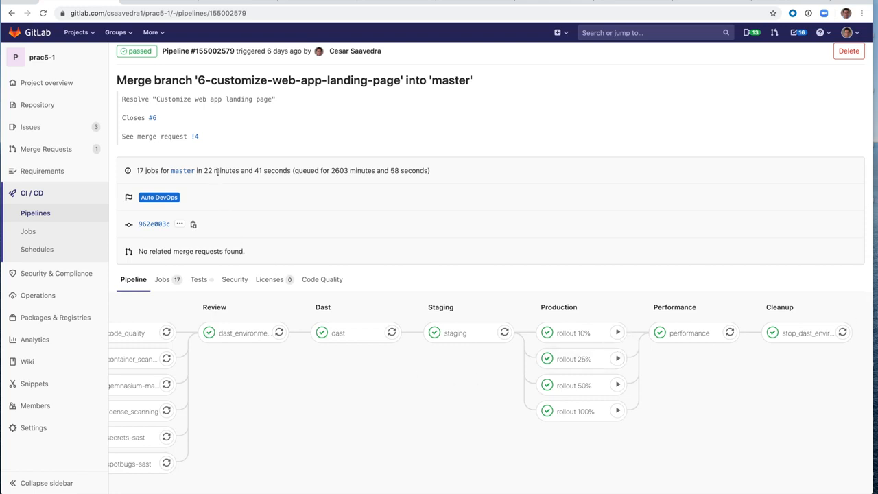
- Return to merge request !4, open its production environment and view the live deployment of the web app
click(11, 14)
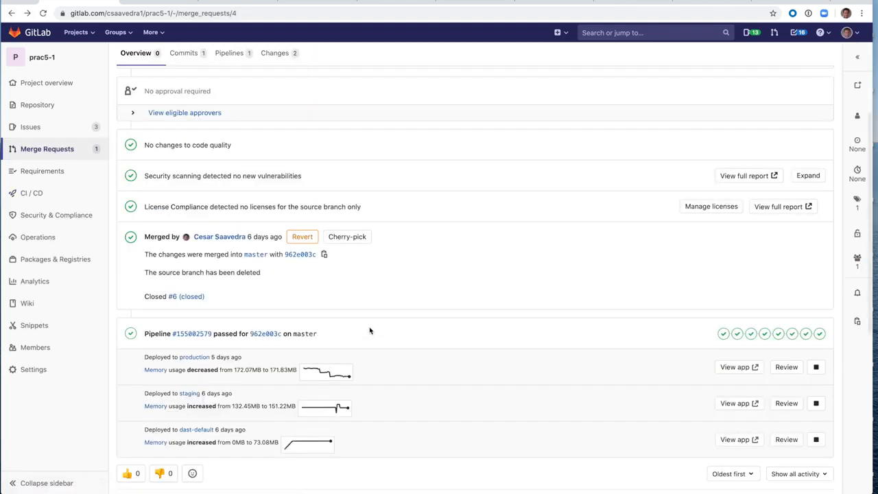
scroll(369, 331, down, 2)
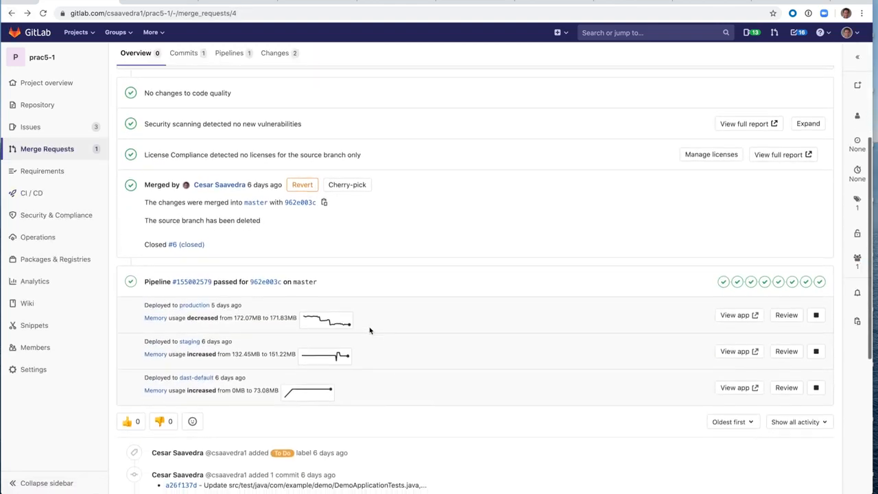
scroll(369, 331, down, 2)
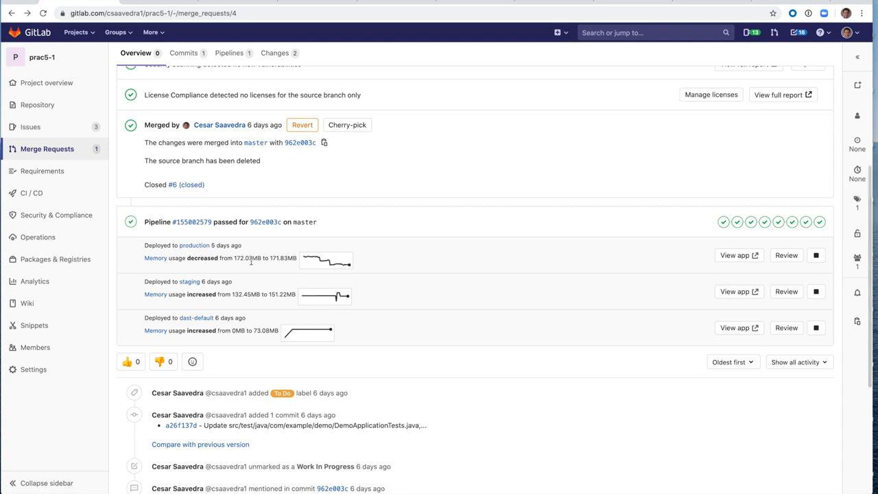
click(195, 245)
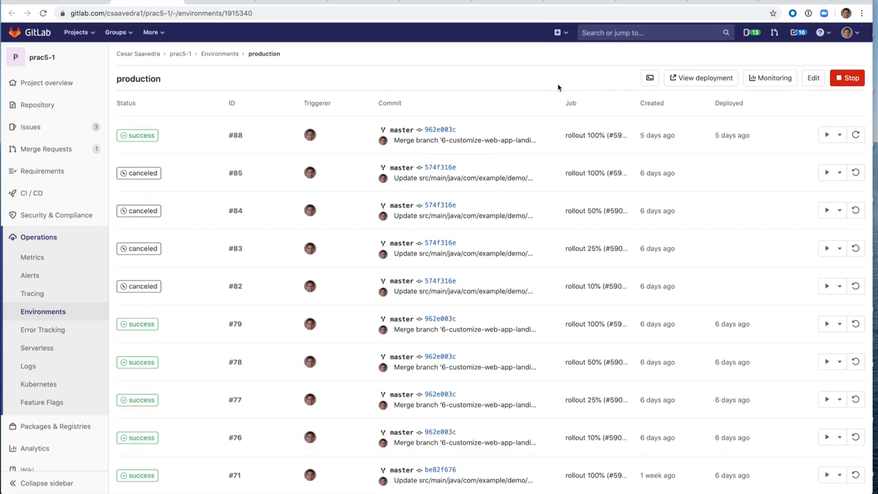
click(693, 78)
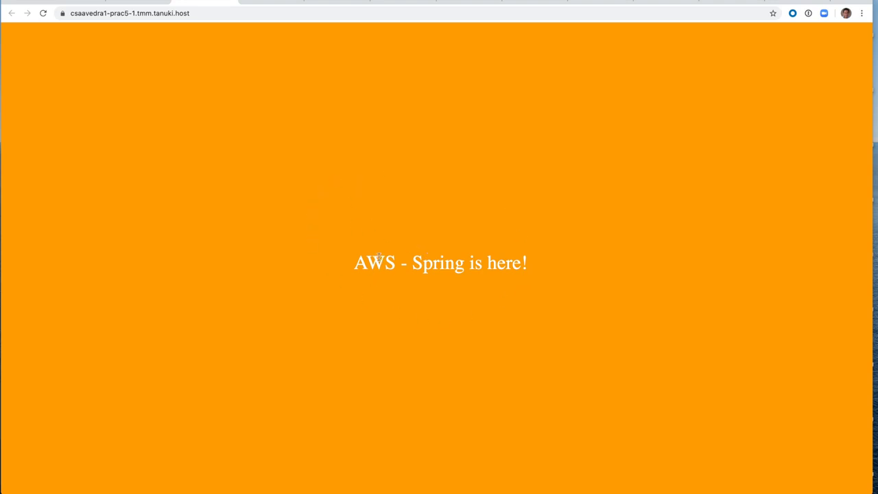
click(234, 3)
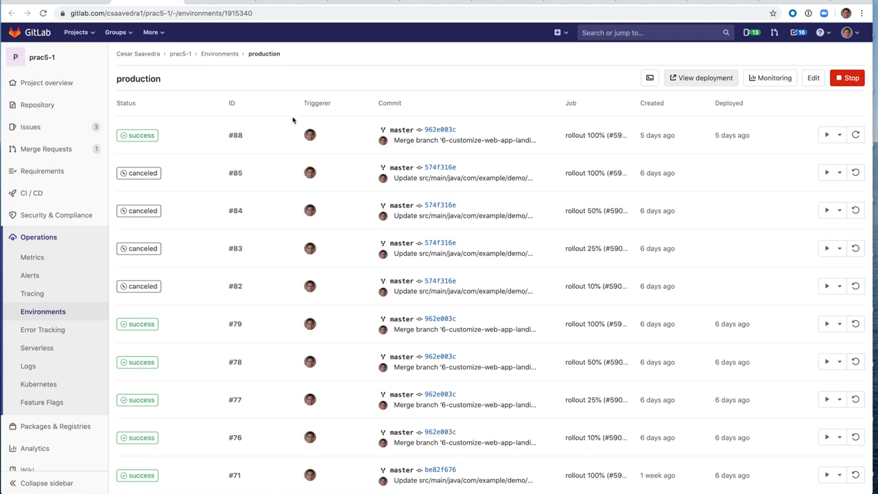
- Open the production environment's monitoring dashboard from merge request !4 and review its Kubernetes system metrics and NGINX Ingress response metrics
click(177, 1)
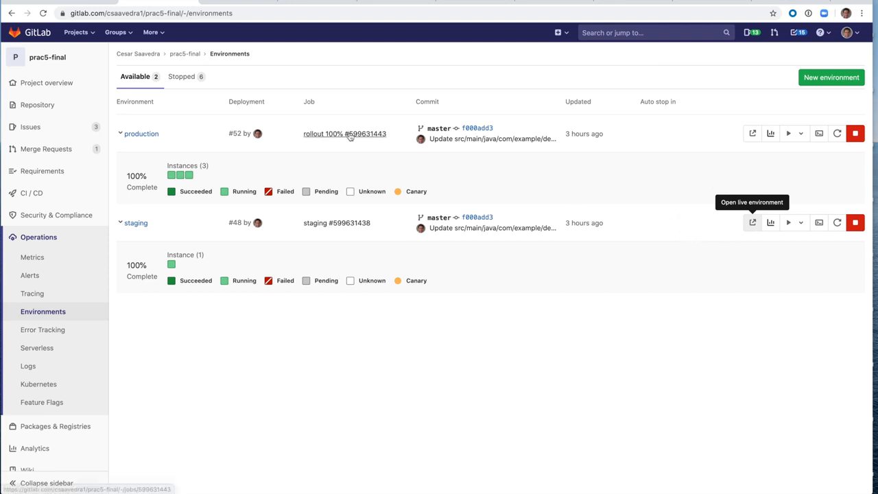
click(93, 4)
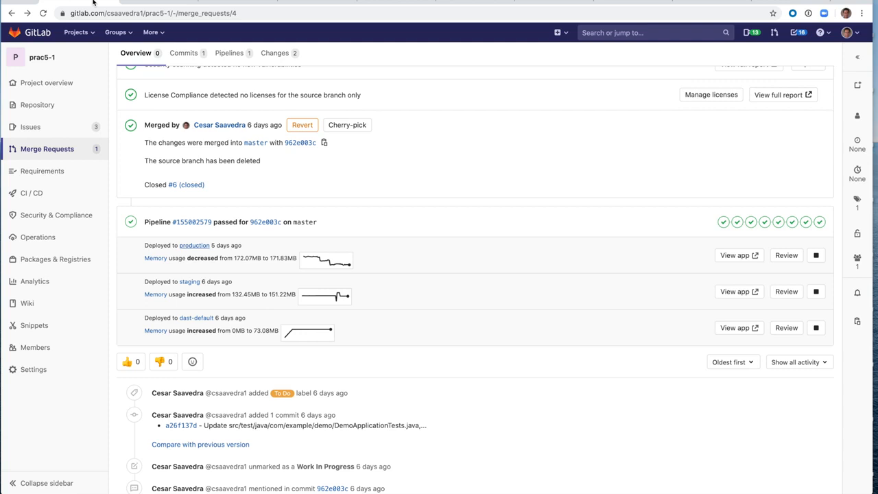
click(194, 245)
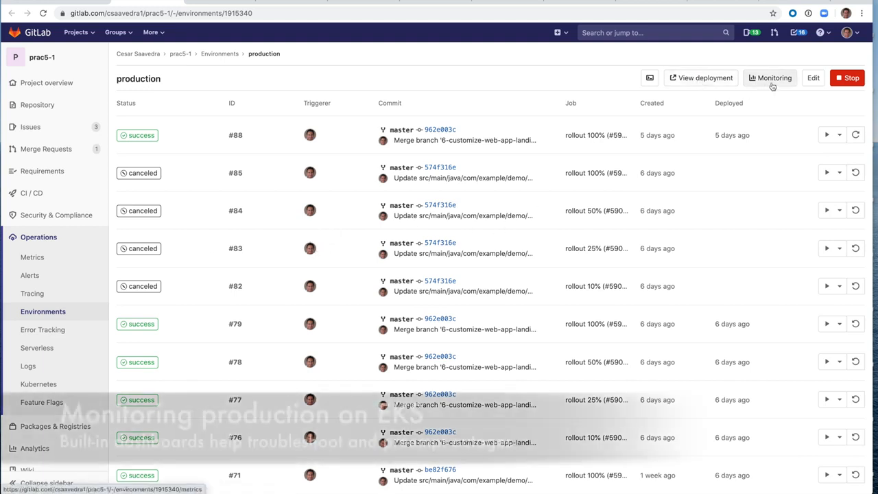
click(773, 79)
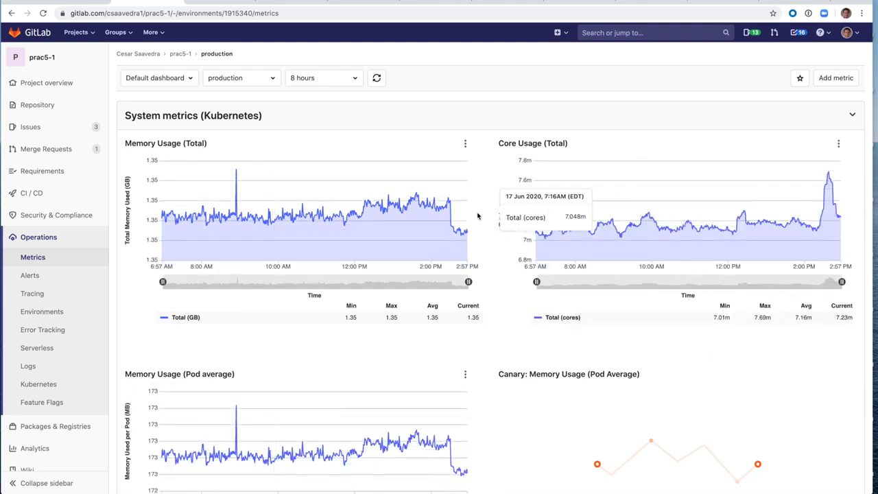
scroll(355, 247, down, 3)
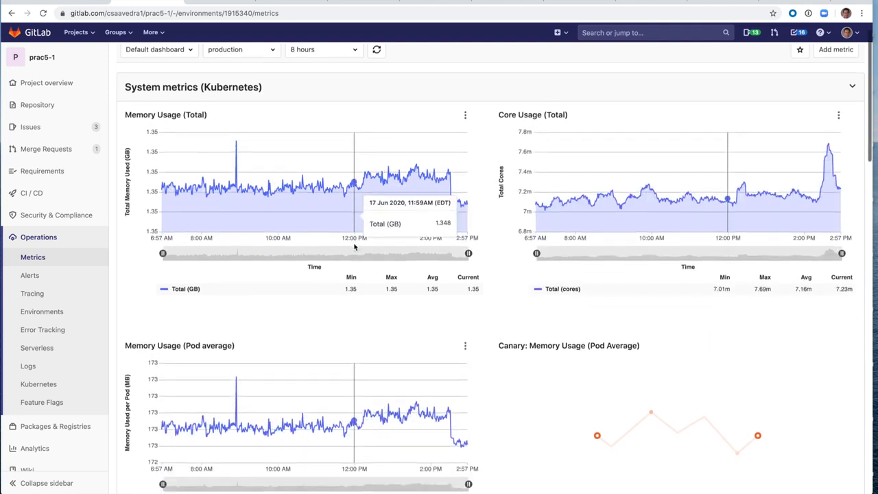
scroll(355, 247, down, 10)
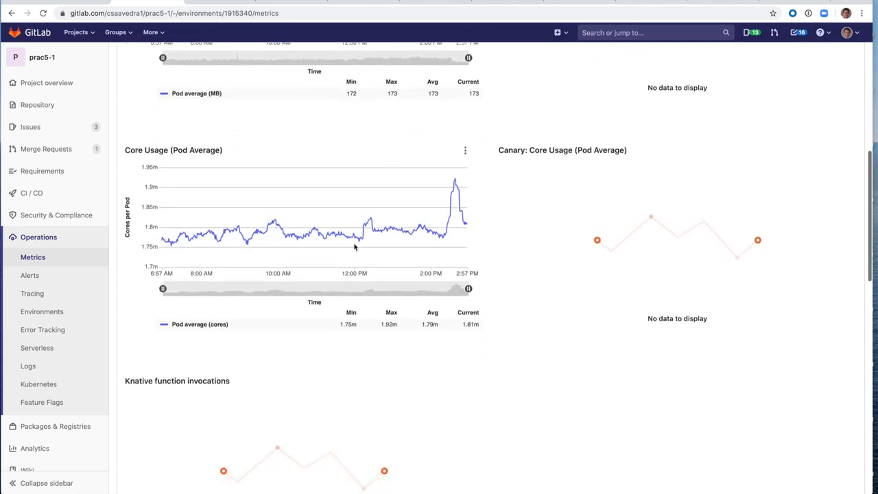
scroll(355, 247, down, 3)
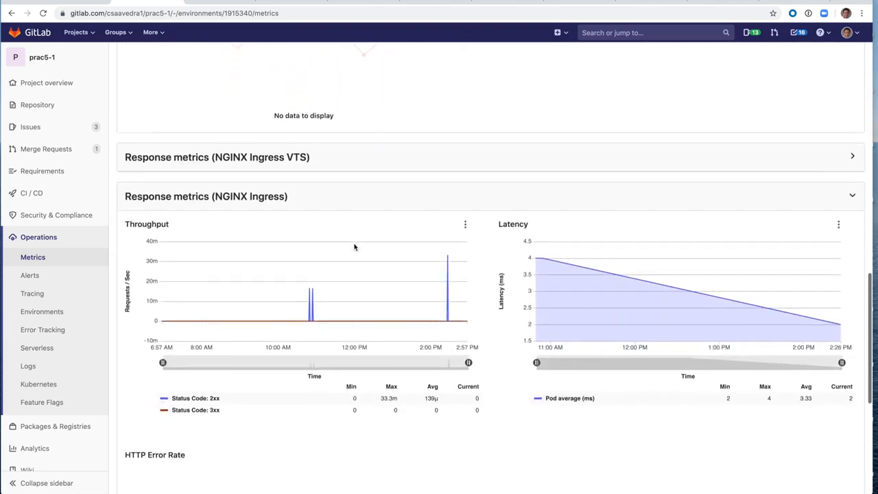
scroll(355, 247, up, 7)
scroll(354, 247, up, 9)
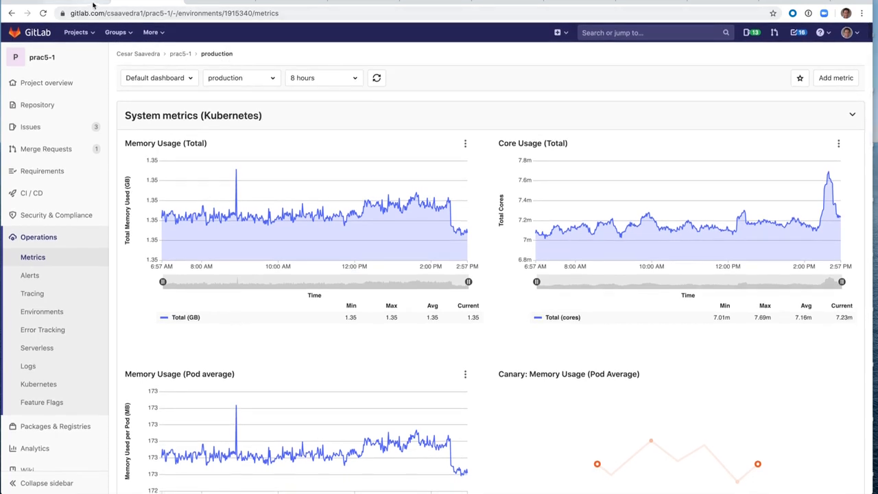
- Re-deploy deployment #88 of commit 962e003c to the production environment and return to its deployment list
click(11, 13)
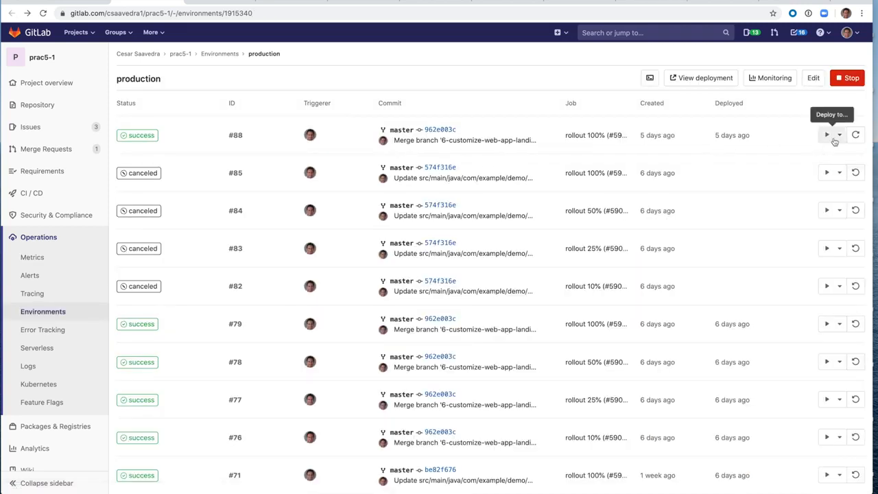
click(856, 135)
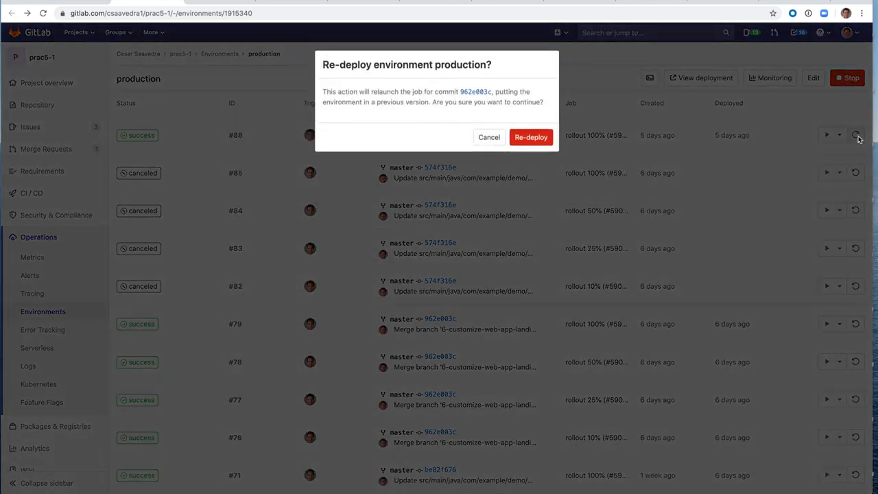
click(543, 142)
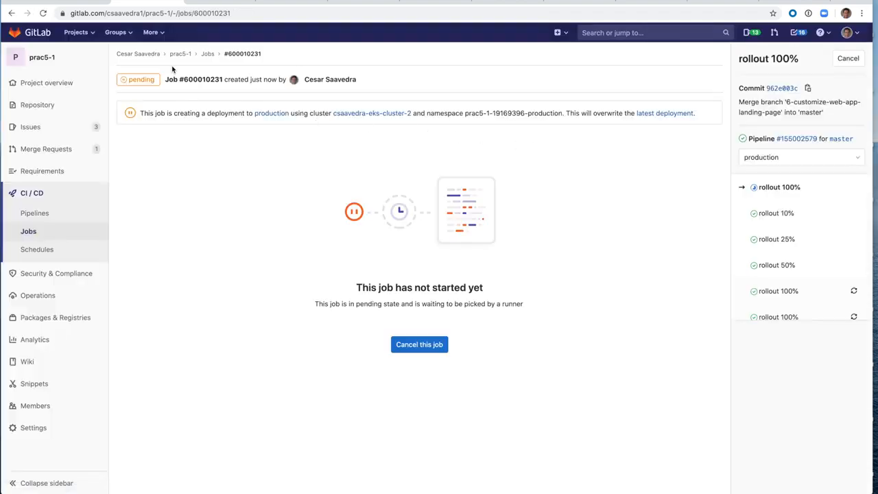
click(11, 14)
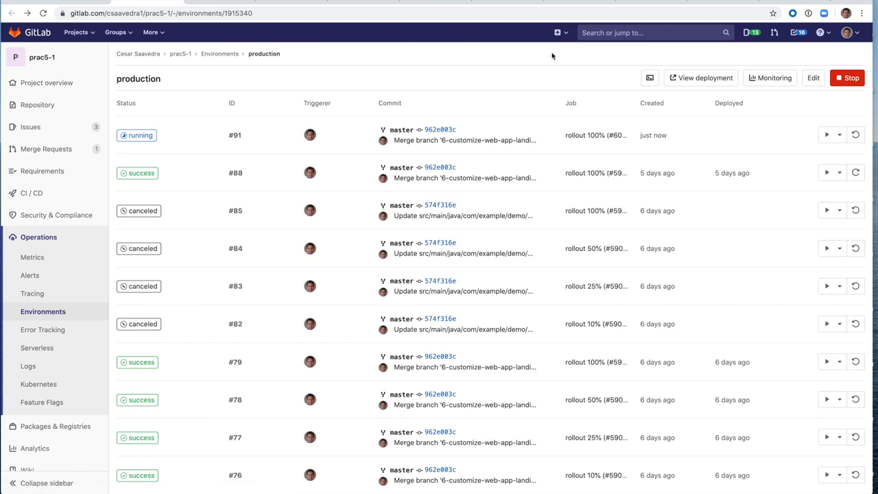
- Open the production metrics dashboard, set the time range to 30 minutes and examine the deployment marker on the Memory Usage (Total) chart
click(761, 80)
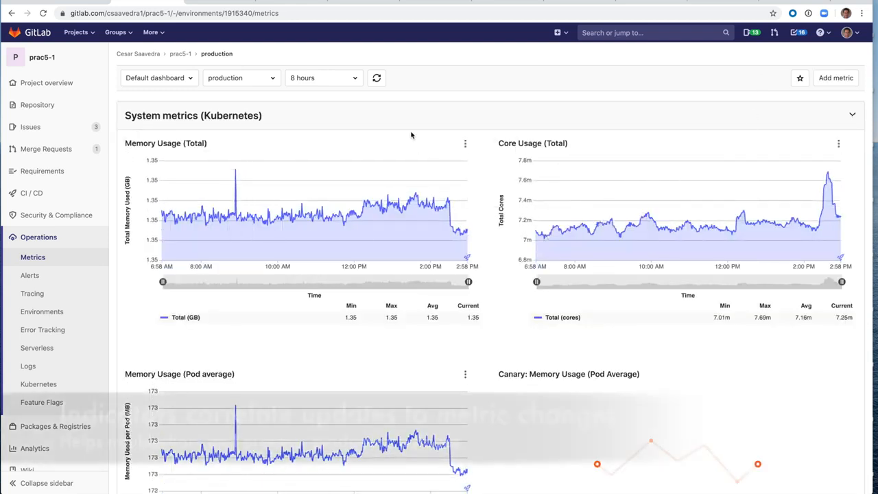
click(355, 79)
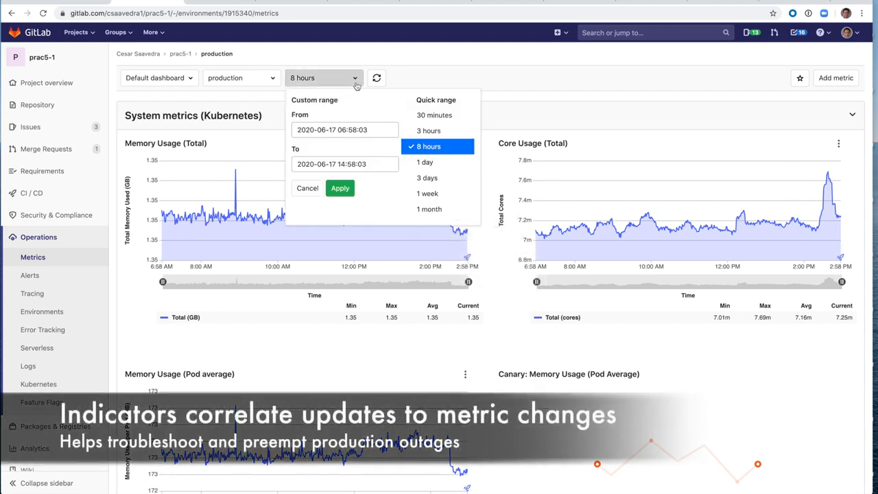
click(433, 115)
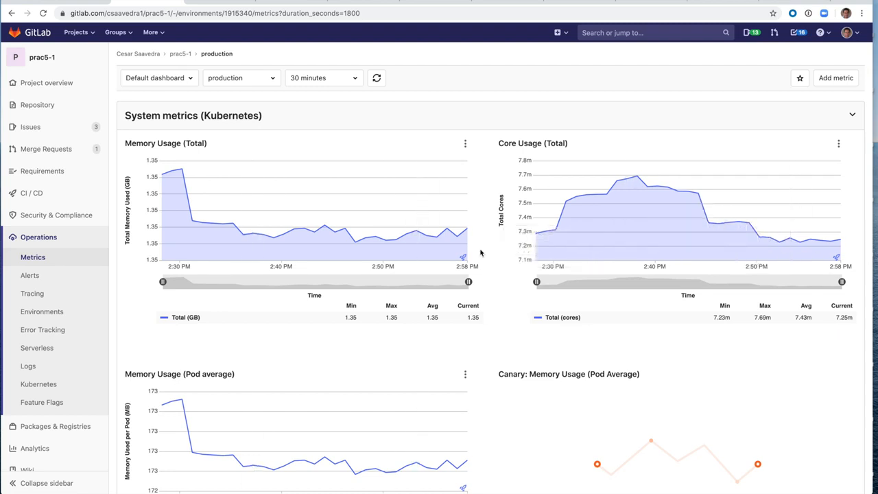
mouse_move(464, 260)
- Start a new project from the personal projects list and browse the built-in project templates
click(645, 1)
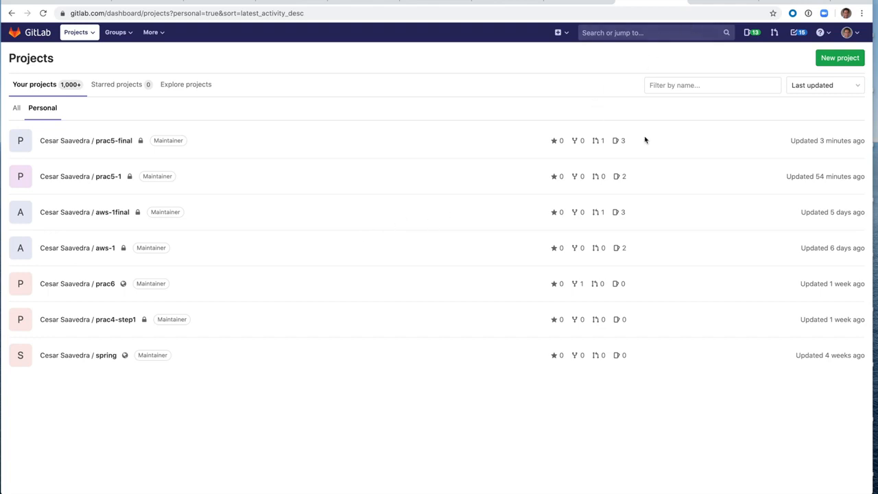
click(841, 60)
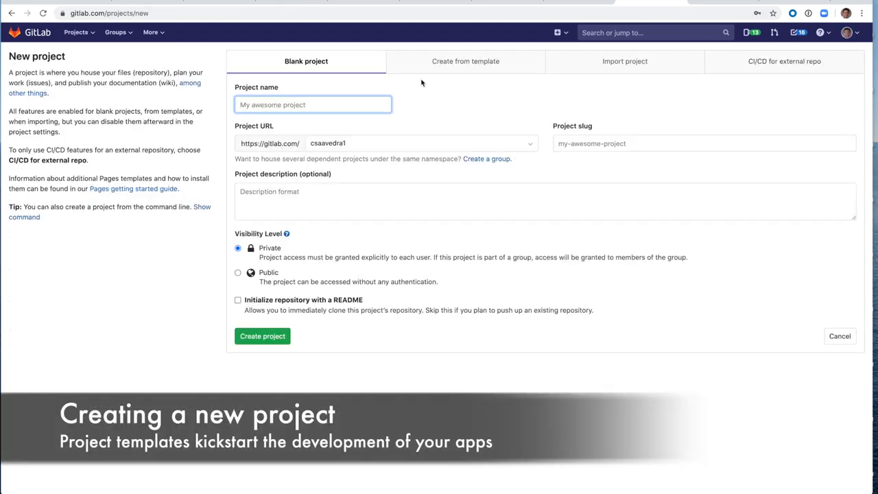
click(452, 67)
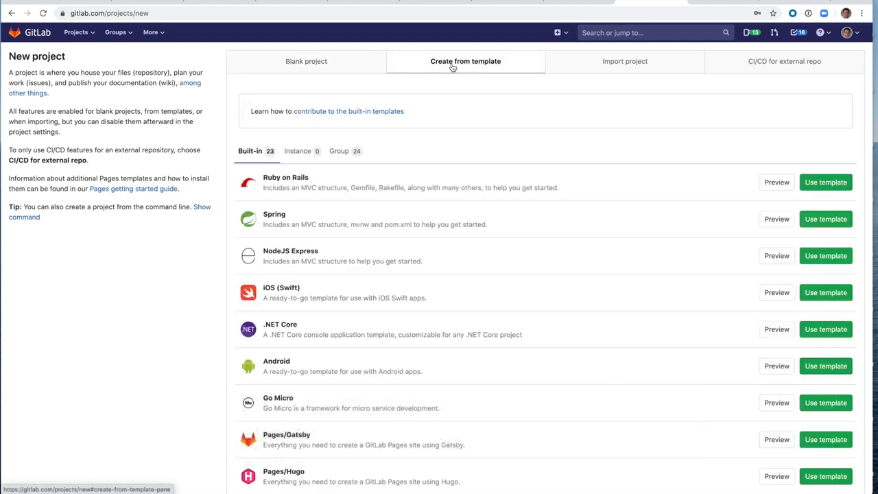
scroll(500, 362, down, 3)
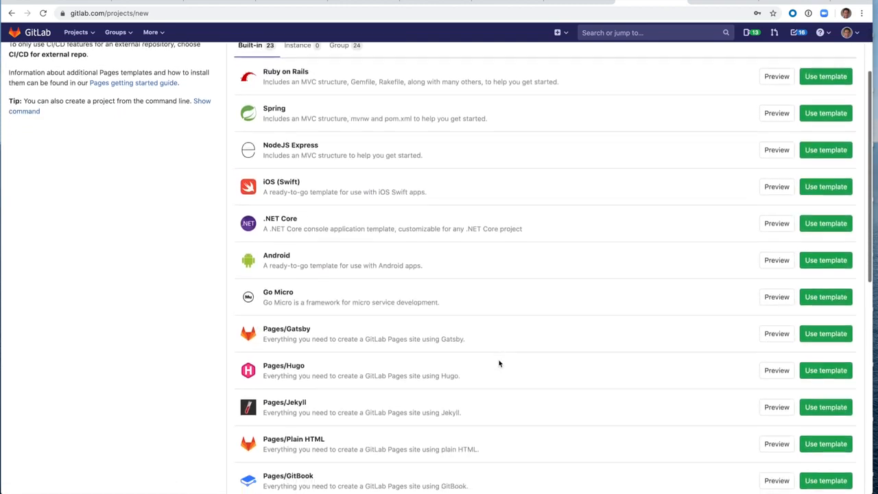
scroll(499, 363, down, 5)
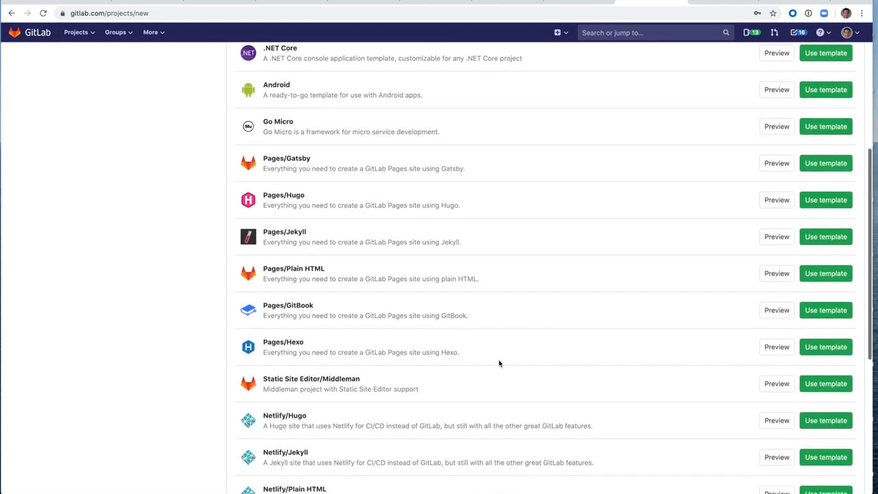
- Browse the rest of the built-in project templates and view the sources available for importing a project
scroll(500, 363, down, 7)
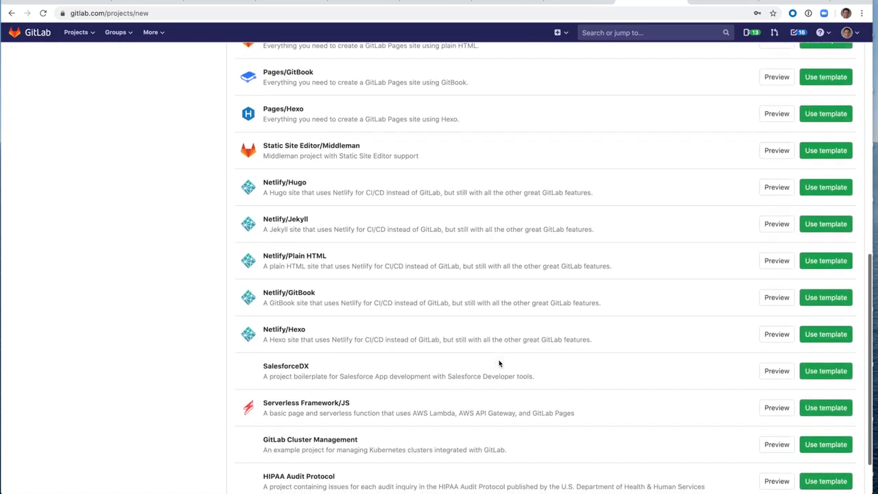
scroll(500, 363, down, 2)
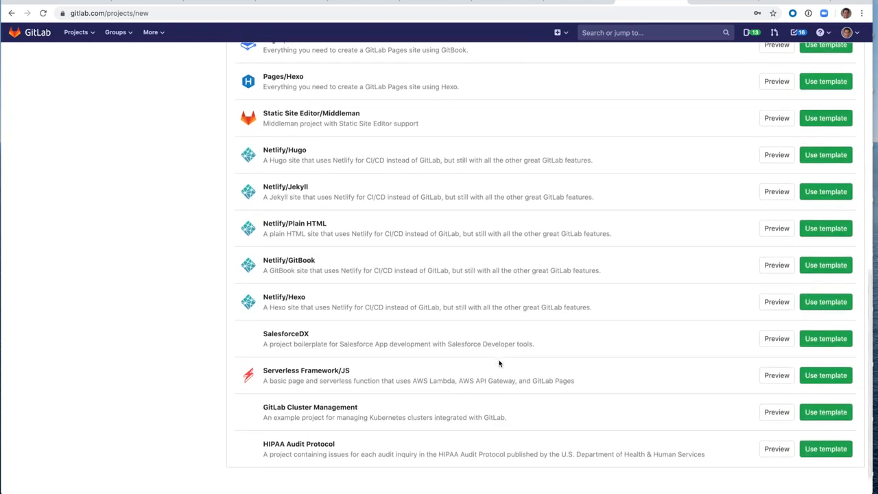
scroll(499, 363, up, 8)
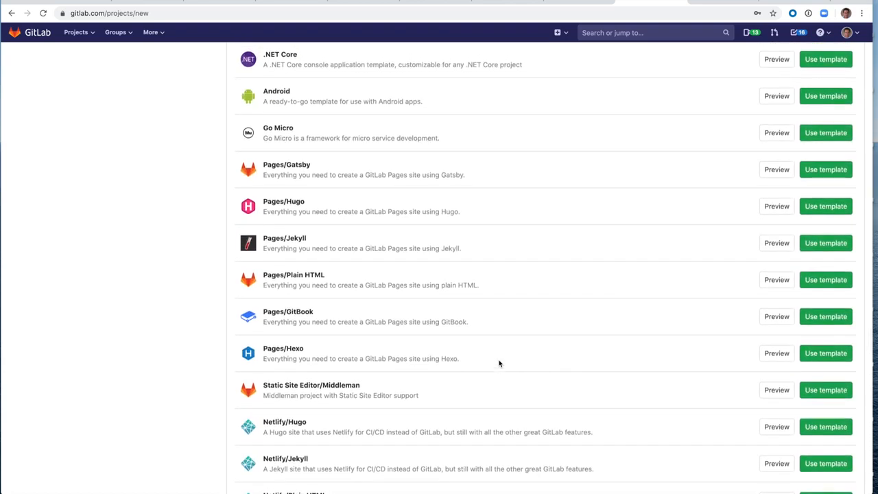
scroll(499, 363, up, 8)
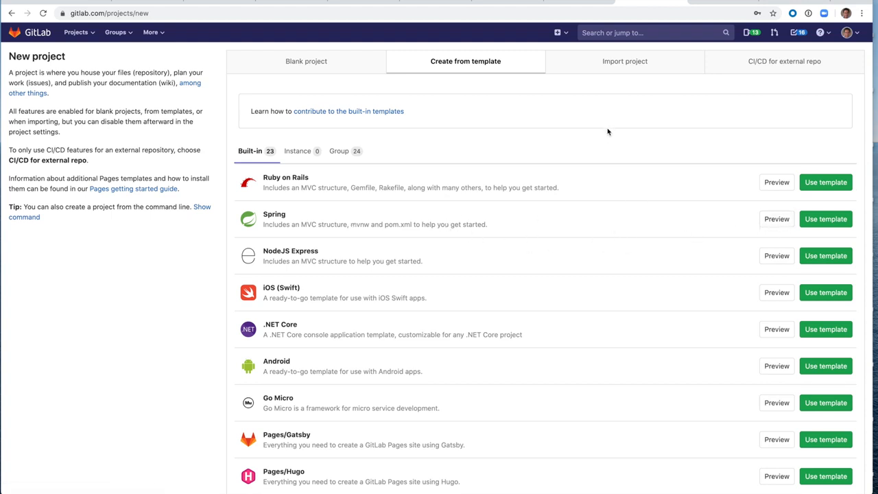
click(613, 67)
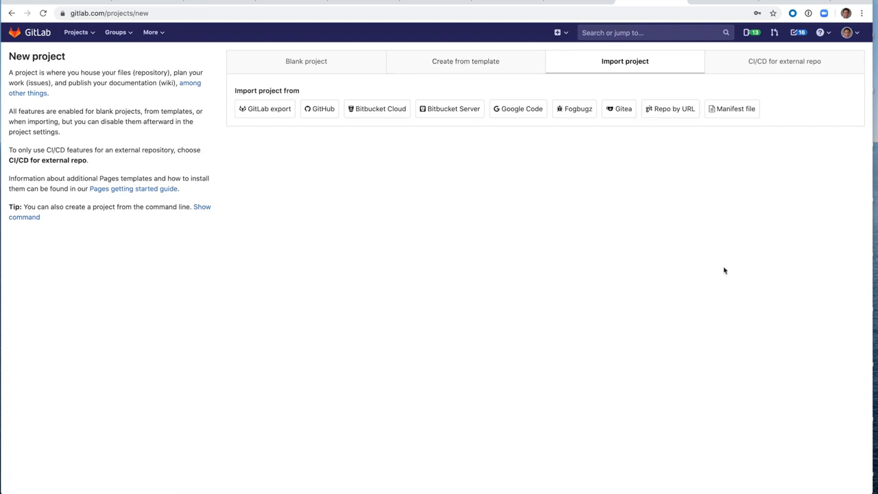
- Choose the Spring template for the new project and enter prac4-step1 as the project name
click(472, 65)
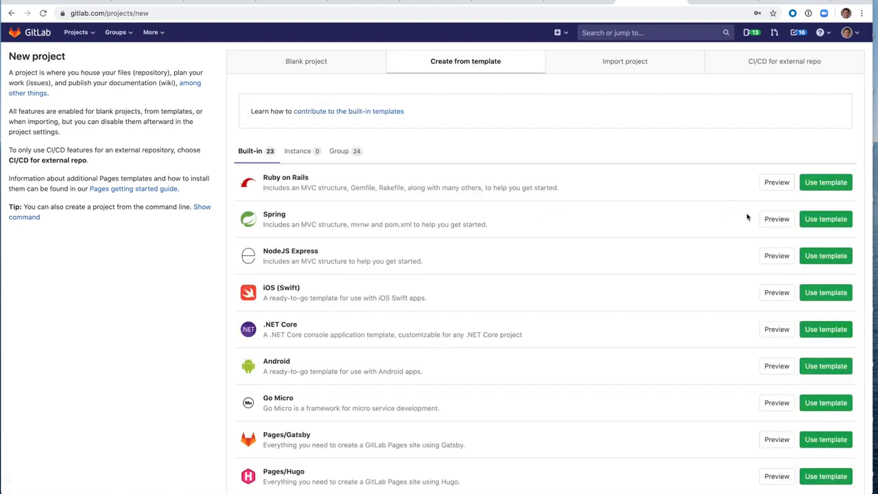
click(838, 224)
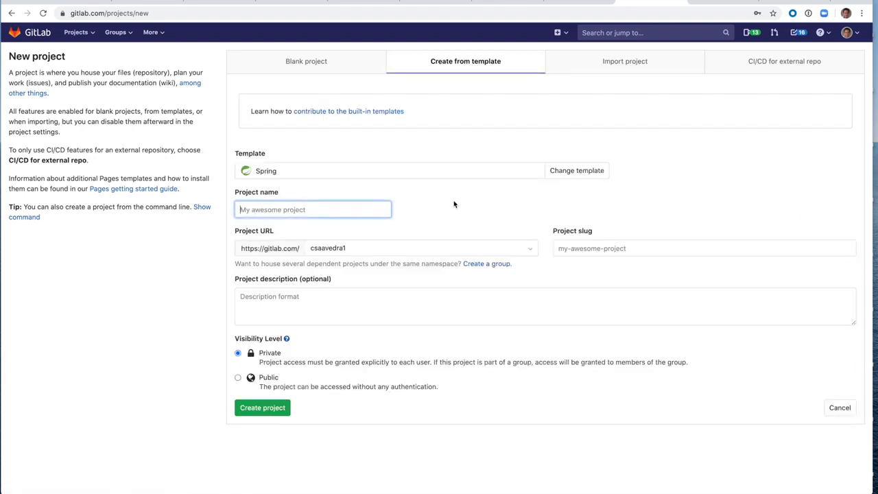
click(346, 212)
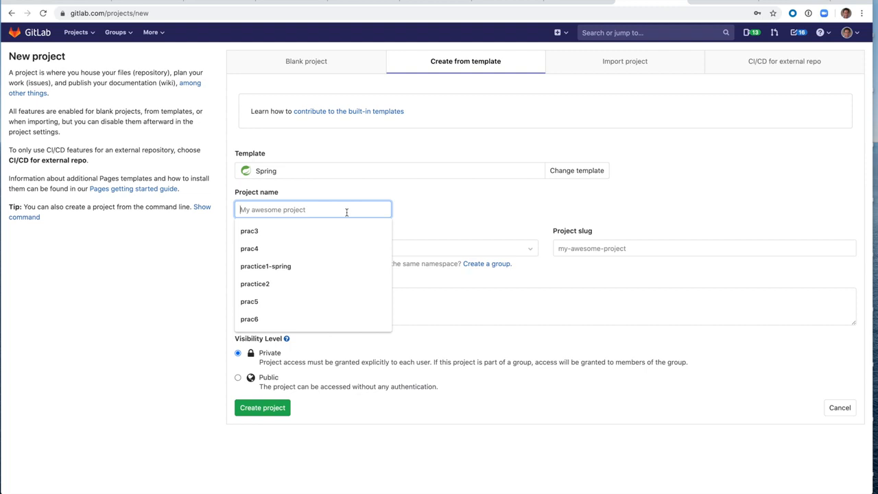
text(prac4-)
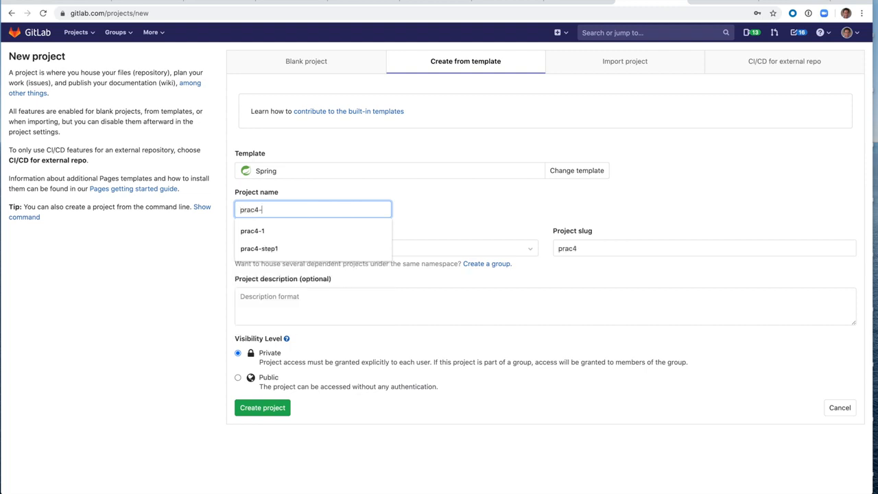
click(332, 248)
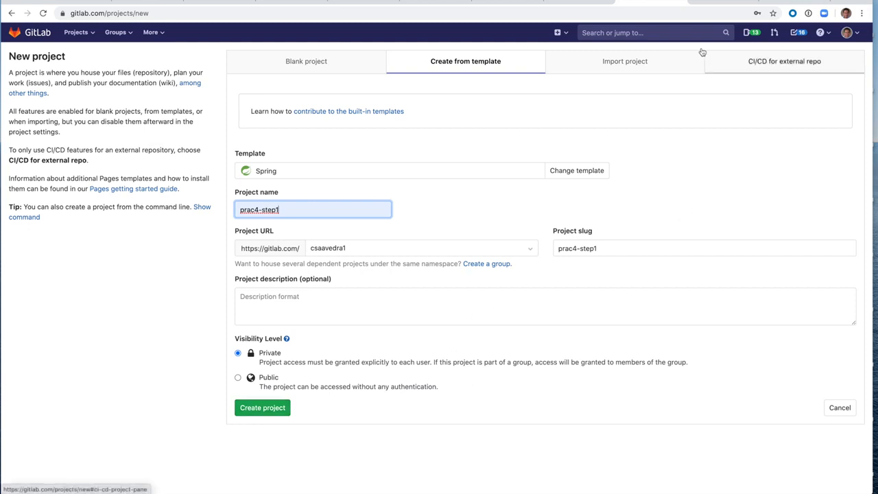
- Switch to the existing prac4-step1 repository and review its file list, README and src folder
click(715, 2)
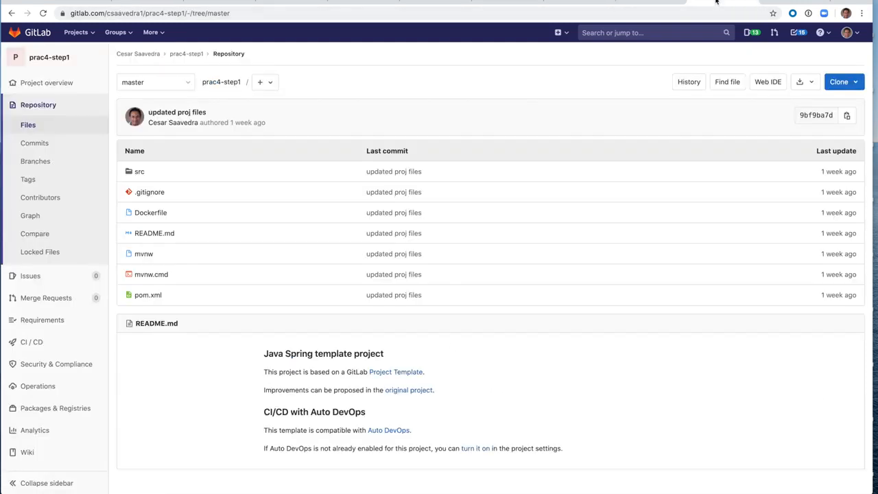
scroll(572, 193, down, 2)
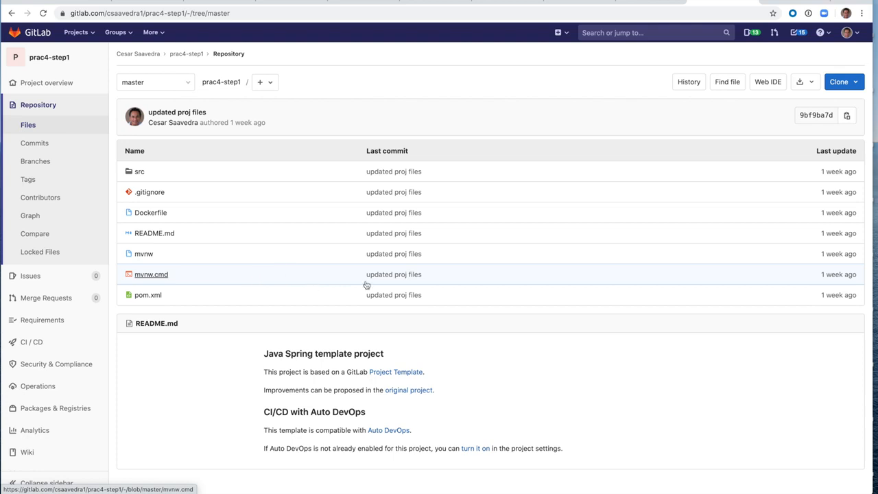
scroll(287, 303, down, 1)
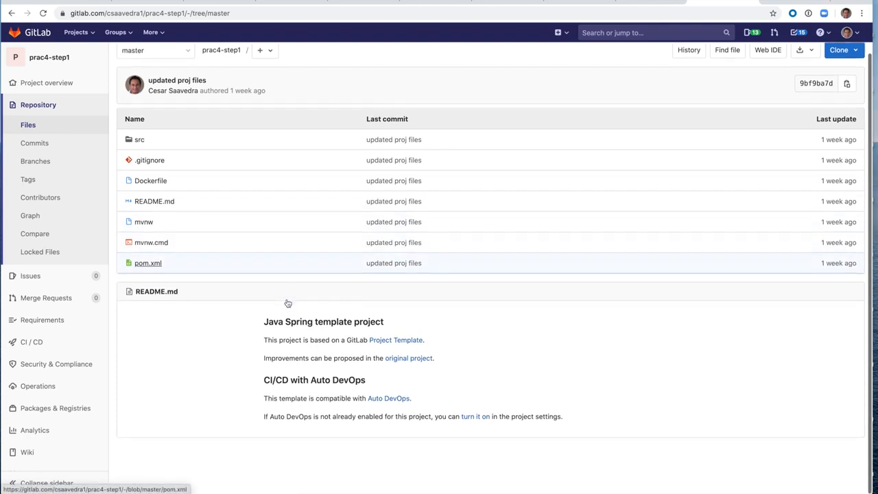
scroll(287, 302, up, 1)
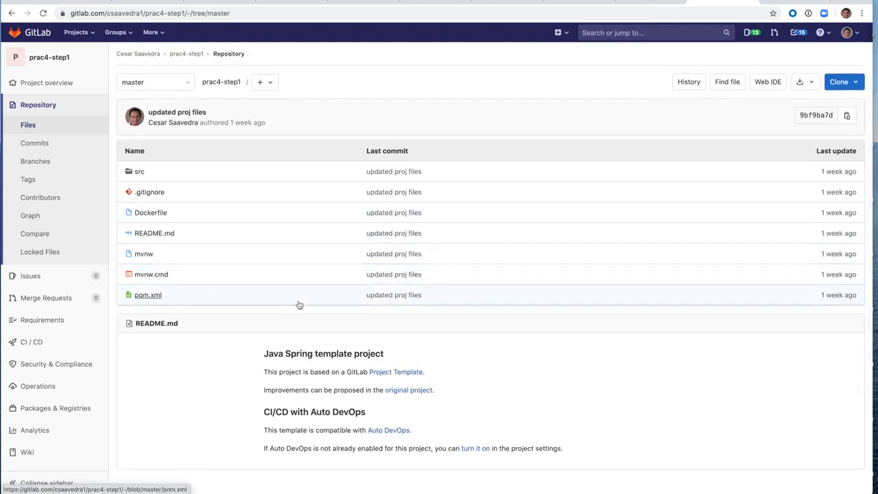
scroll(299, 304, down, 1)
scroll(298, 303, up, 1)
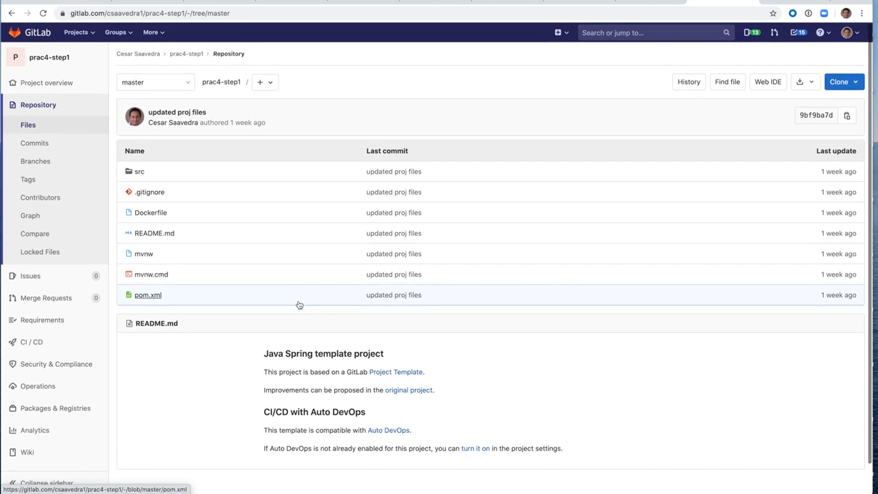
click(139, 172)
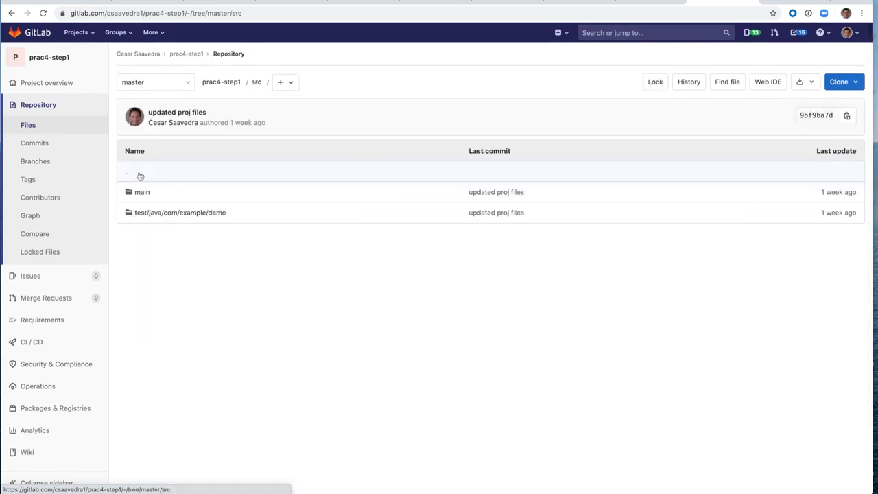
click(12, 13)
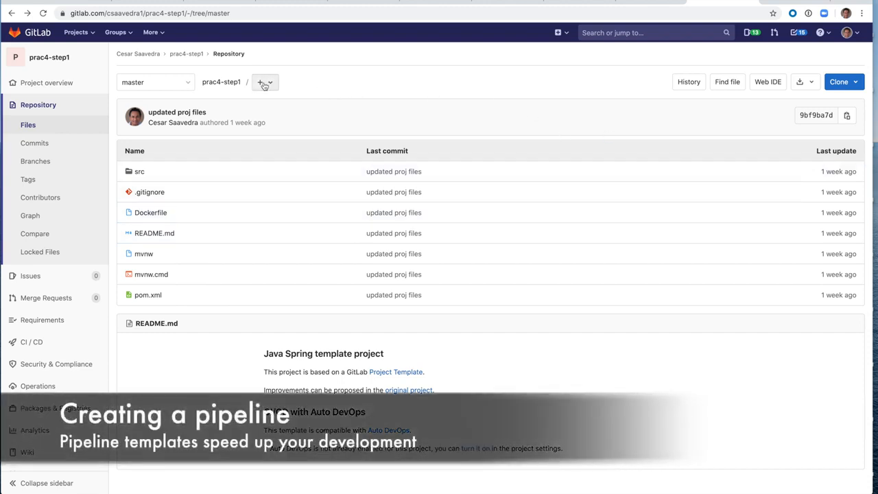
- Start a new file named .gitlab-ci.yml on the master branch of prac4-step1
click(264, 85)
click(272, 122)
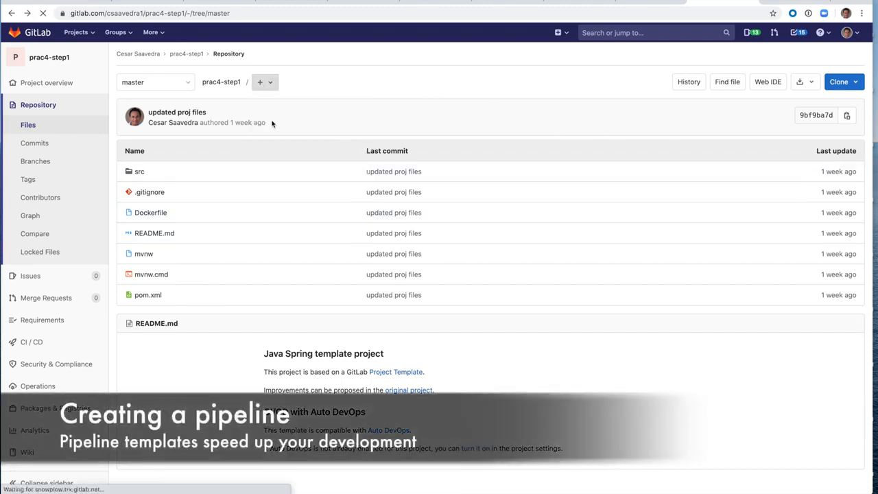
click(261, 109)
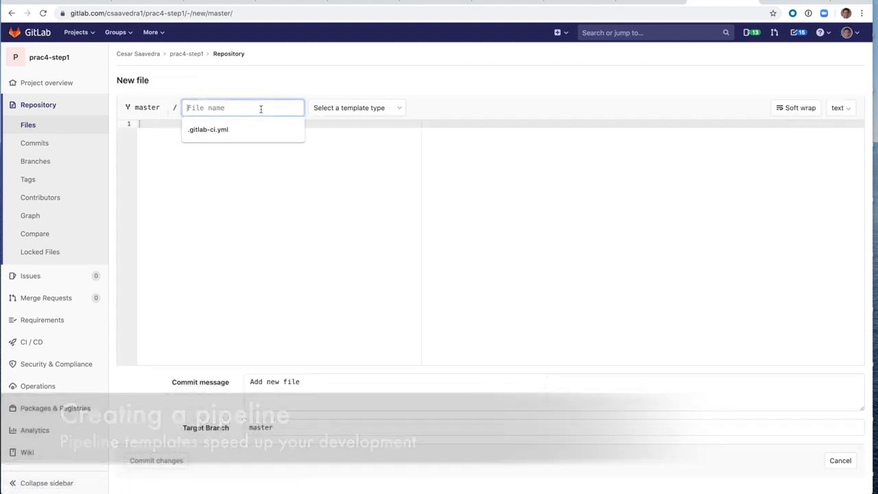
click(247, 128)
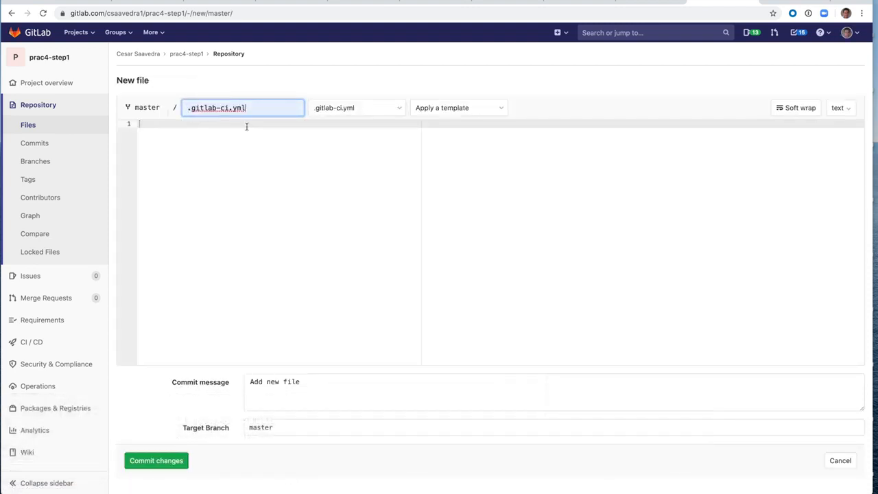
- Browse the available CI/CD templates and apply the Auto-DevOps template to the .gitlab-ci.yml file
click(499, 110)
scroll(492, 220, down, 2)
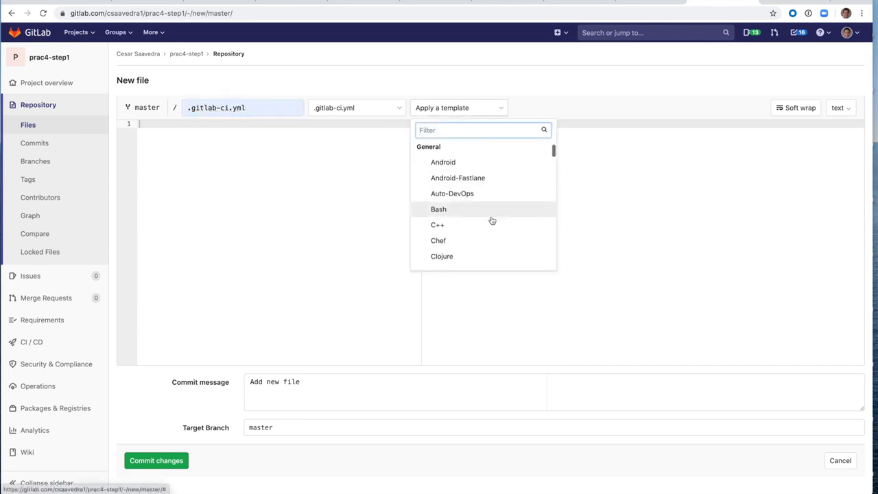
scroll(492, 220, down, 4)
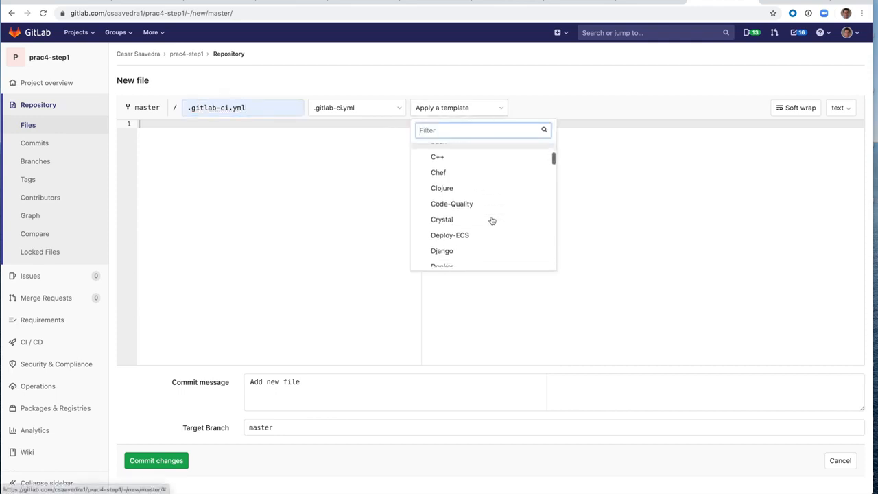
scroll(492, 220, down, 10)
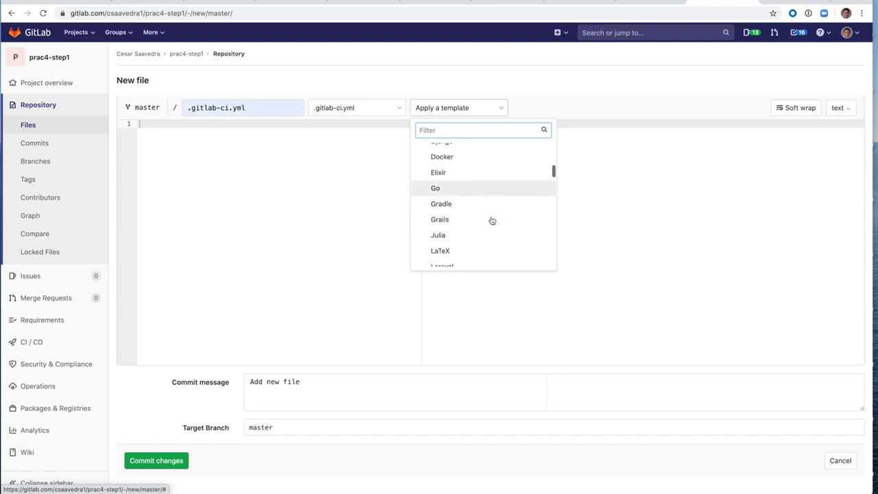
scroll(492, 220, down, 5)
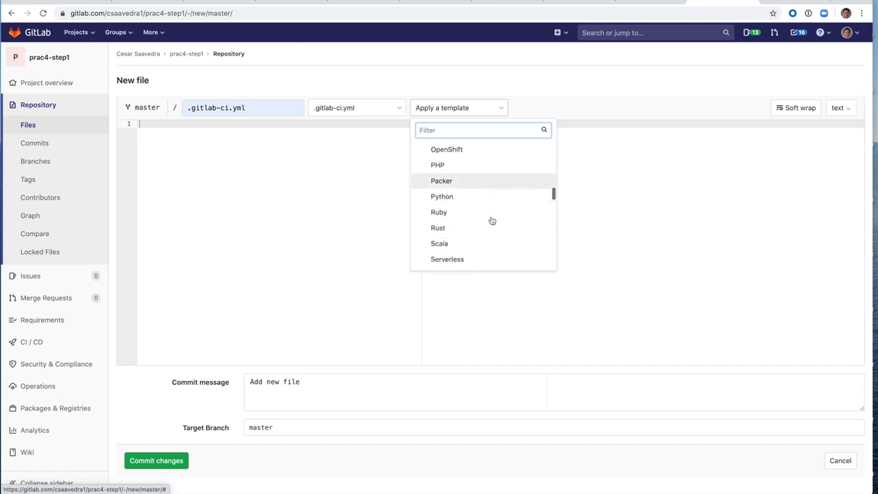
scroll(492, 221, up, 20)
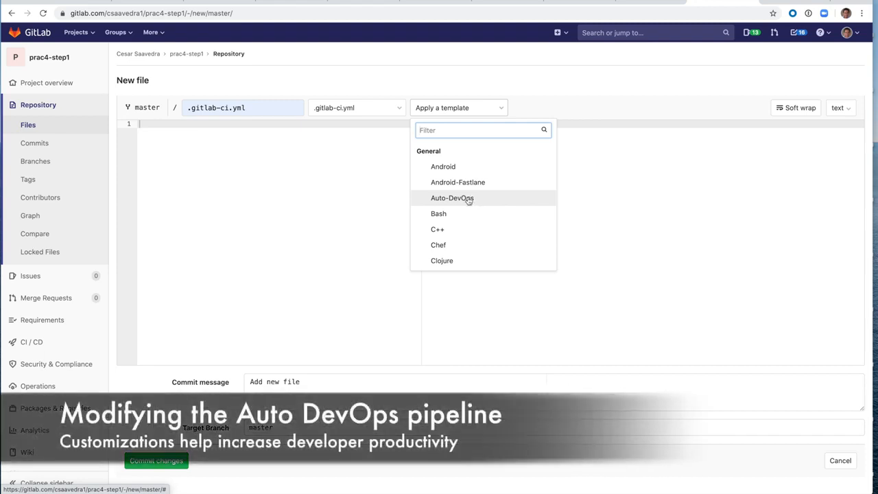
click(469, 199)
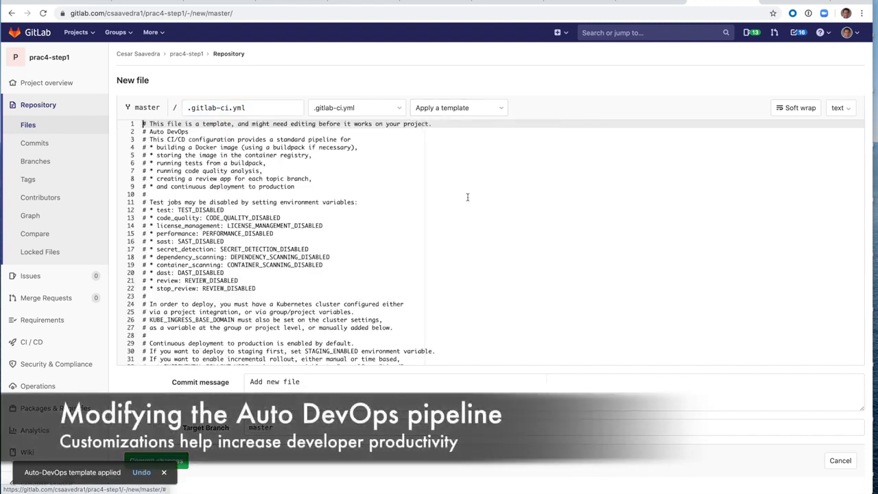
- Examine the Auto DevOps template's introductory comments and its stages list, including the production and incremental rollout stages
scroll(303, 263, down, 1)
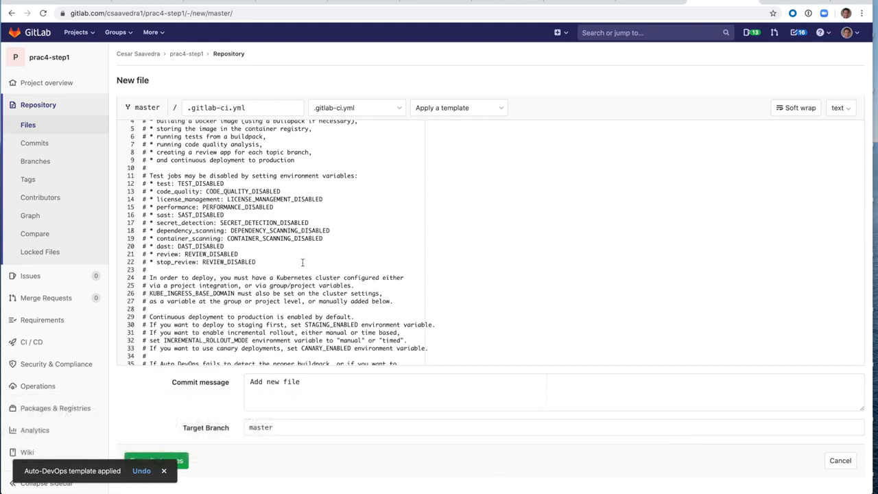
scroll(302, 263, up, 1)
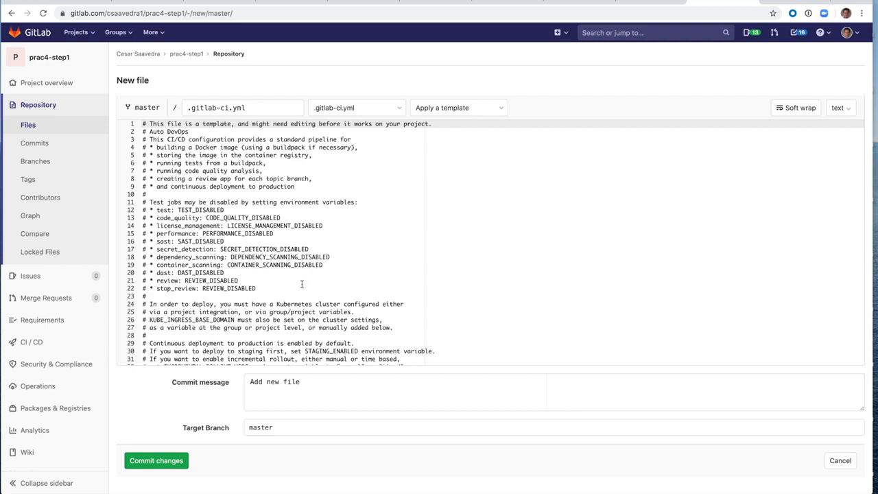
scroll(301, 284, down, 10)
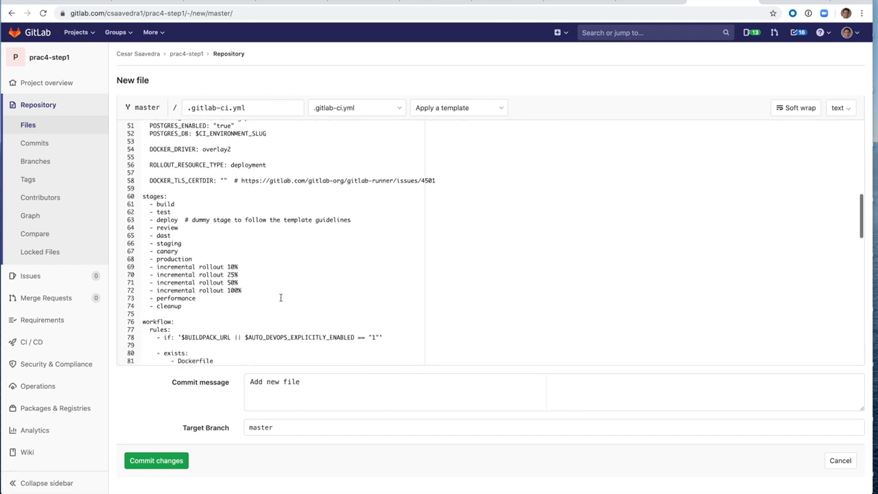
scroll(281, 297, down, 1)
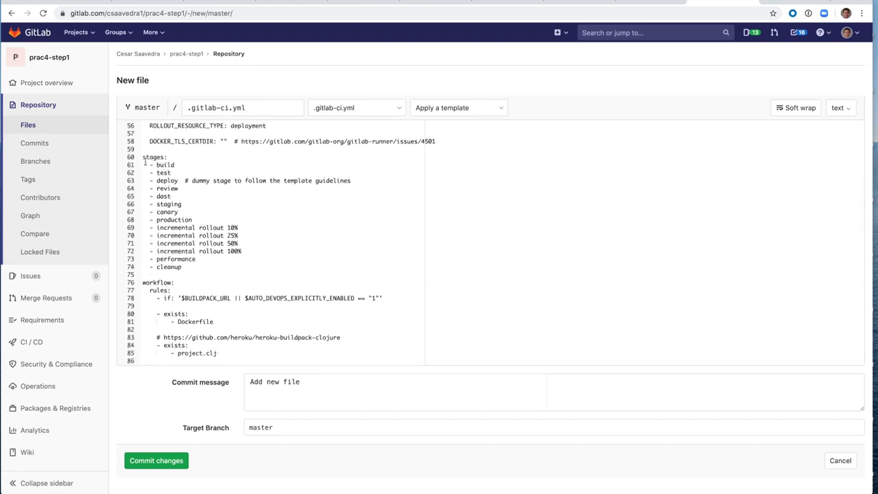
drag(144, 162, 183, 213)
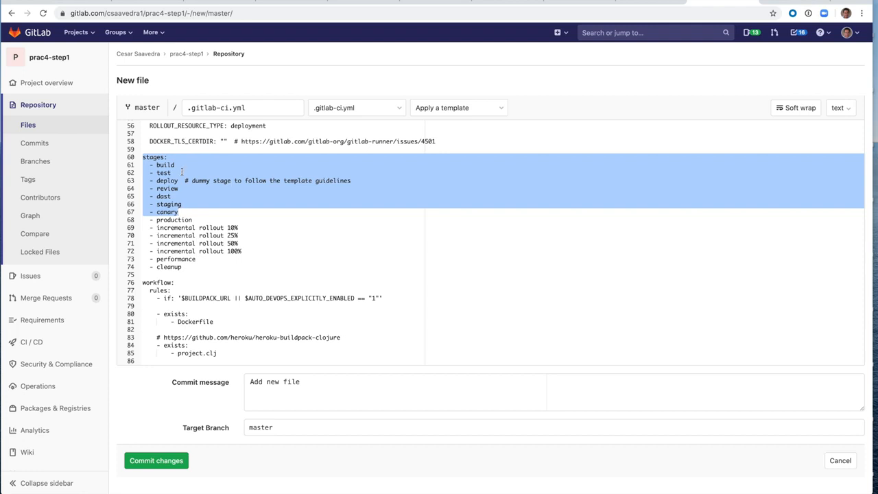
click(182, 172)
click(178, 181)
click(182, 219)
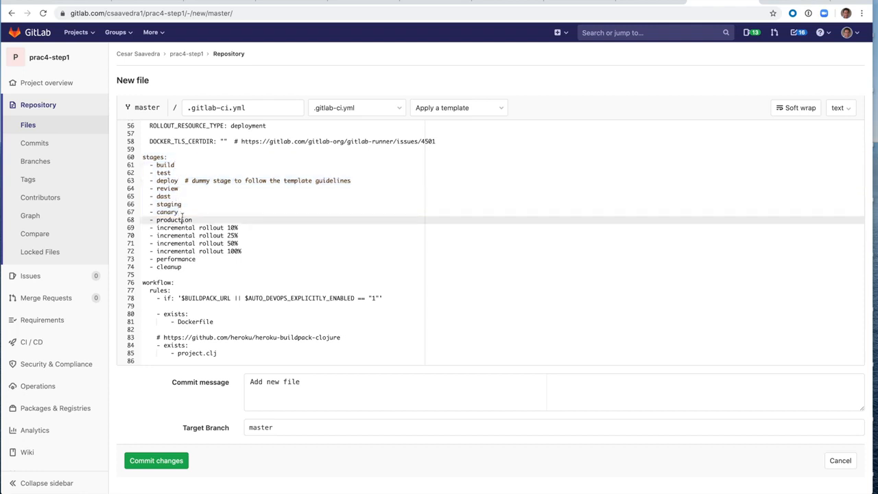
drag(251, 250, 142, 229)
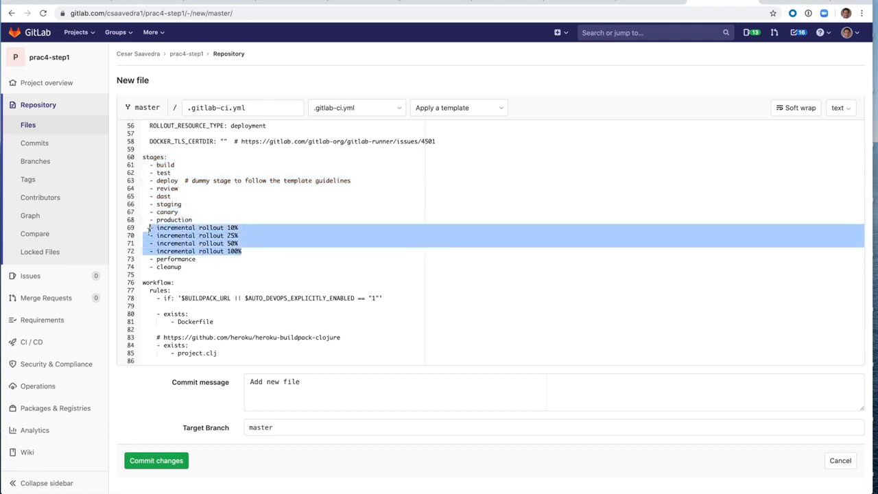
click(180, 247)
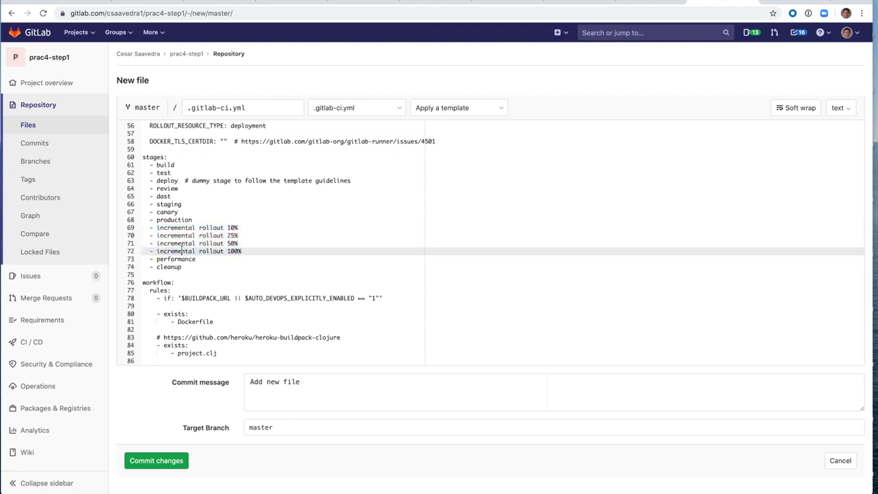
scroll(182, 249, up, 10)
scroll(182, 250, down, 10)
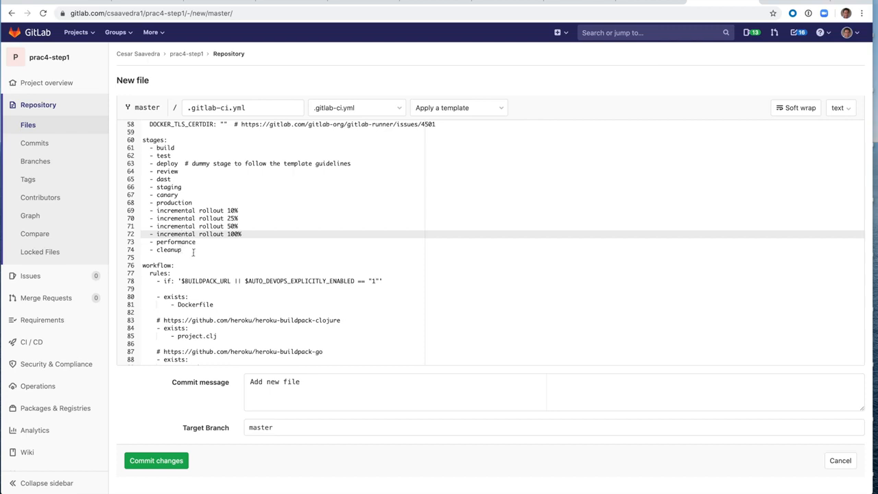
- Review the template's list of test-job disabling variables and copy the "# * test: TEST_DISABLED" comment line
scroll(192, 251, up, 5)
scroll(194, 252, down, 1)
scroll(194, 252, up, 3)
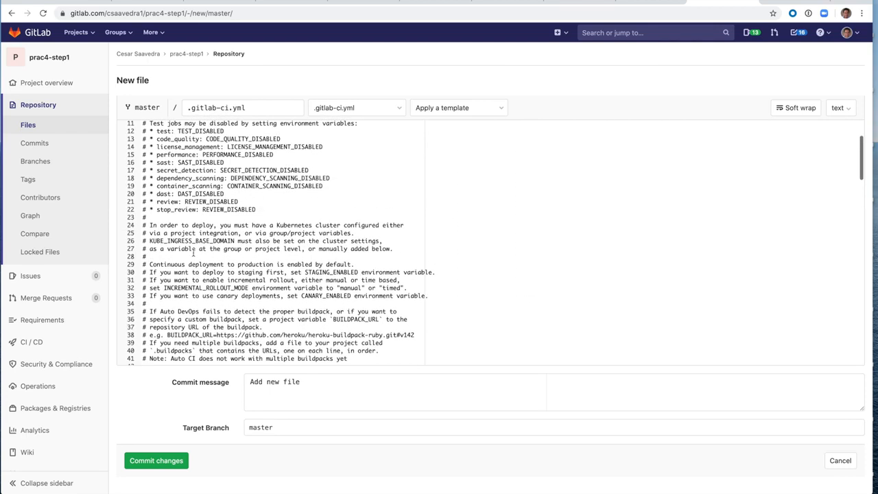
drag(260, 256, 138, 176)
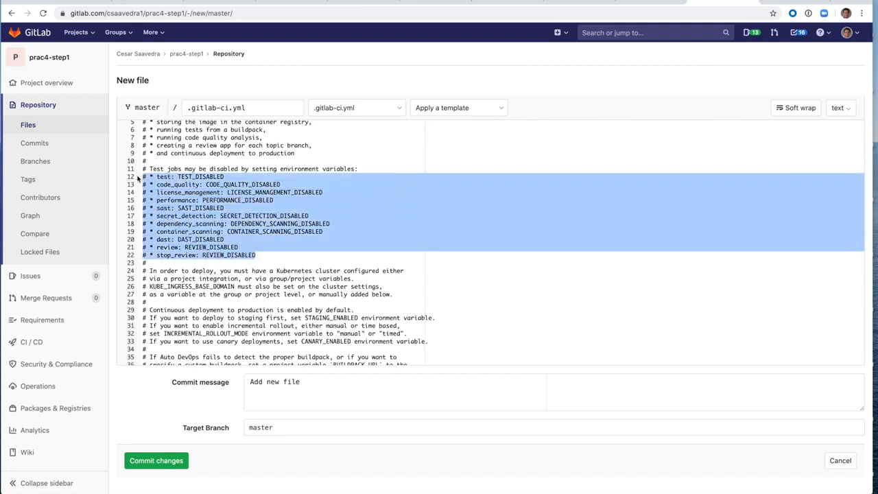
click(288, 217)
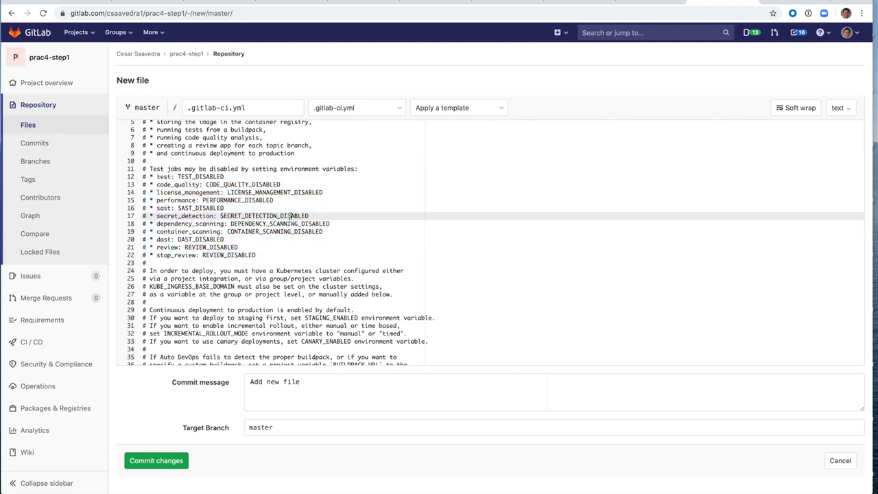
click(233, 177)
drag(233, 176, 138, 177)
key(ctrl+c)
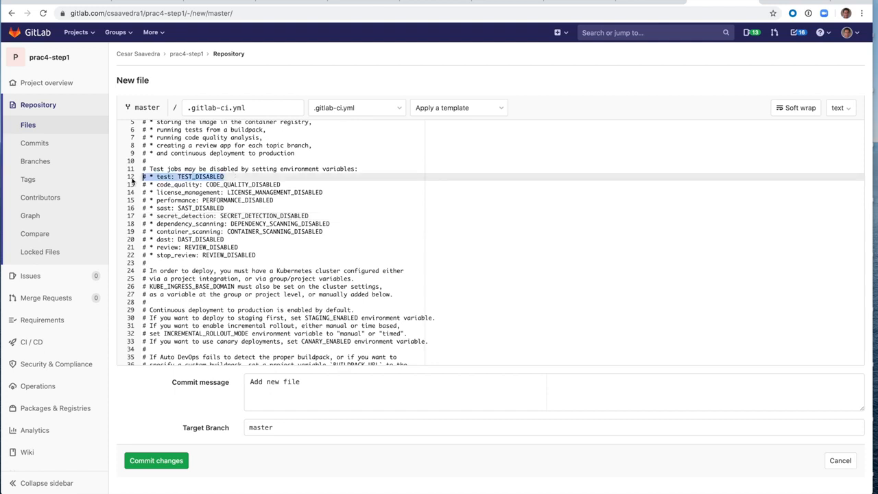
- Go to the variables section of the template, below the introductory comments
scroll(316, 182, down, 4)
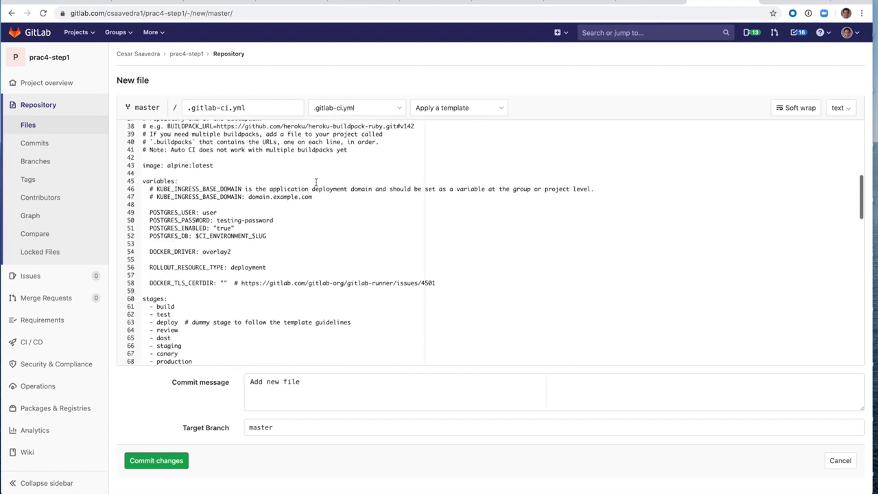
scroll(315, 181, down, 1)
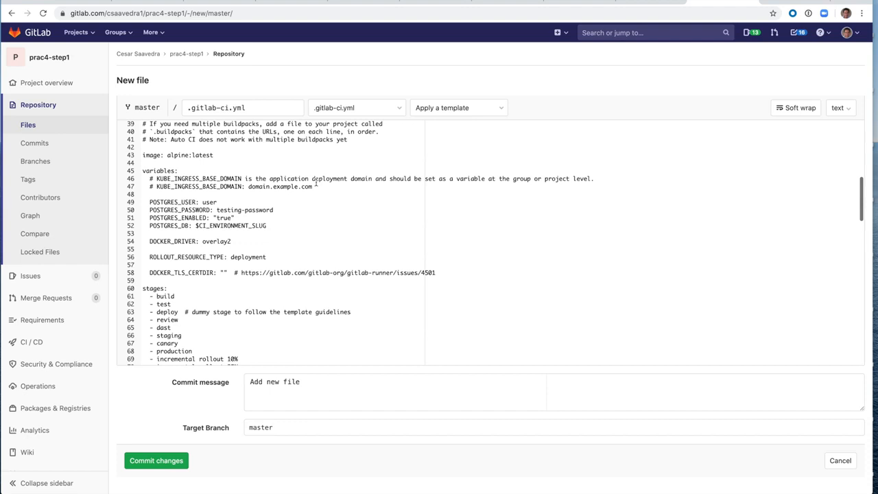
click(299, 260)
key(Return)
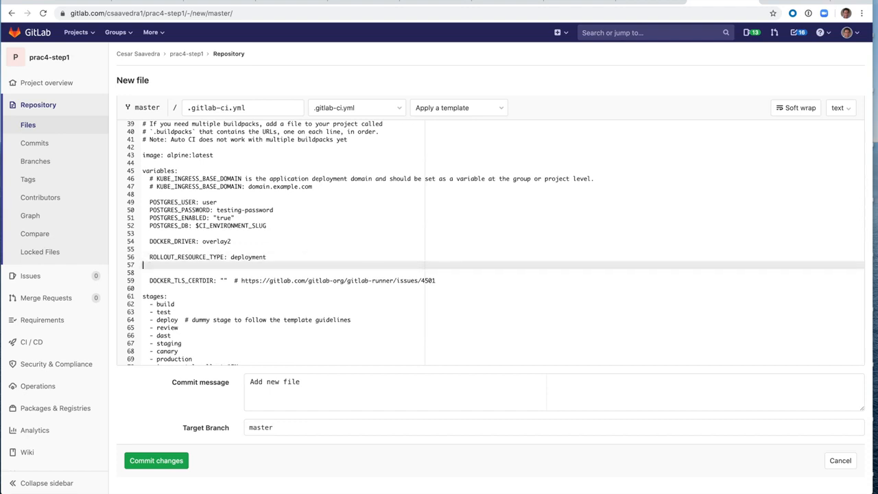
key(BackSpace)
click(177, 171)
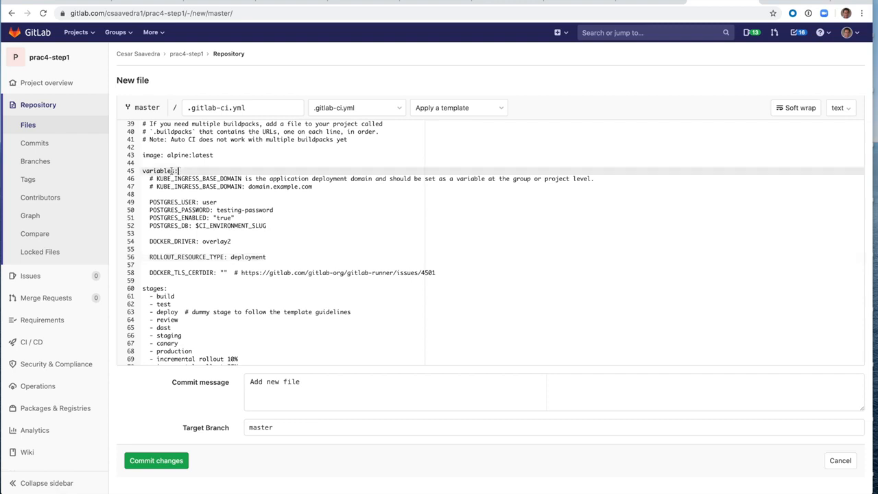
drag(177, 171, 143, 171)
click(241, 205)
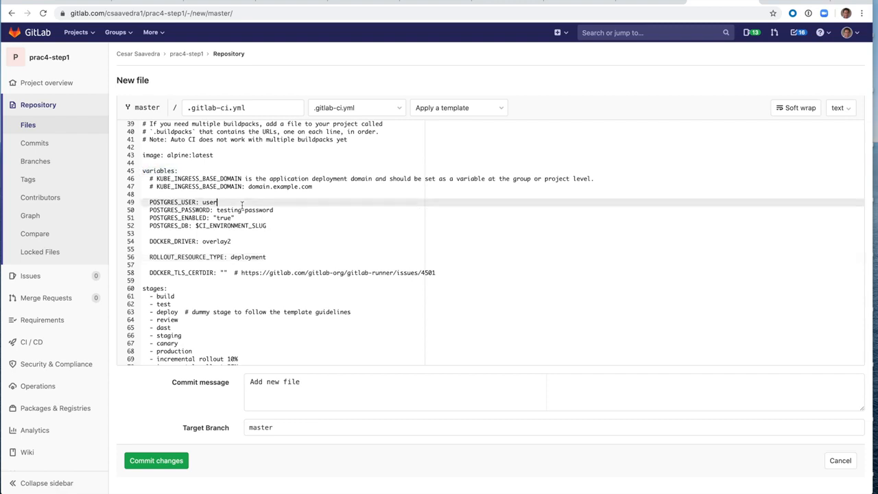
- Paste the copied TEST_DISABLED line at the end of the variables section, separated by a blank line from DOCKER_TLS_CERTDIR
click(443, 273)
key(Return)
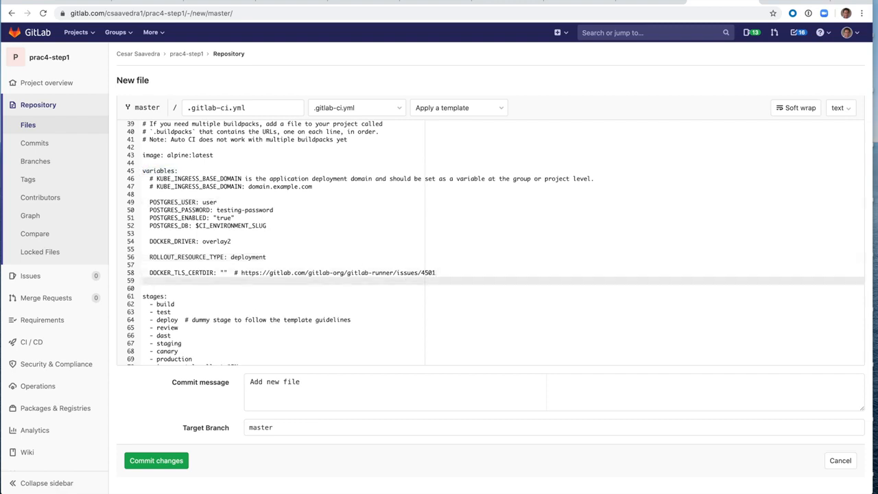
key(Return)
key(ctrl+v)
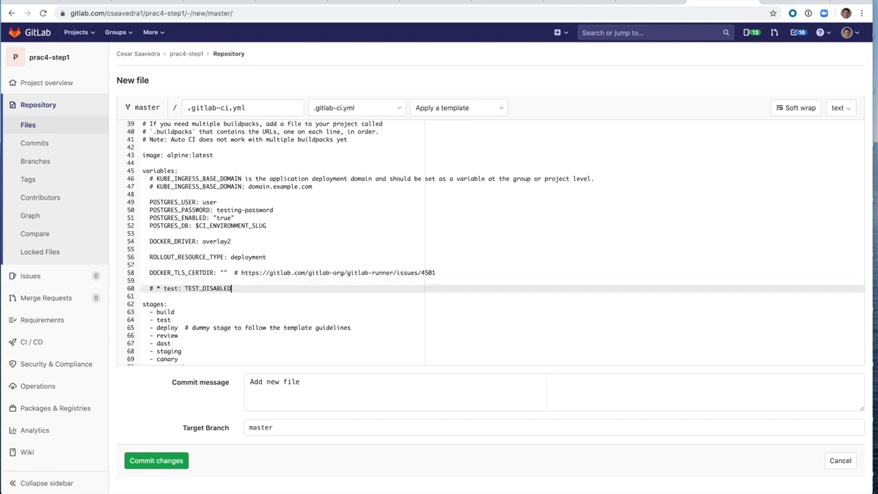
- Turn the pasted line into "TEST_DISABLED: true" by appending the value and removing the "# * test: " prefix
text(: true)
click(185, 288)
key(BackSpace)
key(BackSpace)
key(BackSpace)
key(BackSpace)
key(BackSpace)
key(BackSpace)
key(BackSpace)
key(BackSpace)
key(BackSpace)
key(BackSpace)
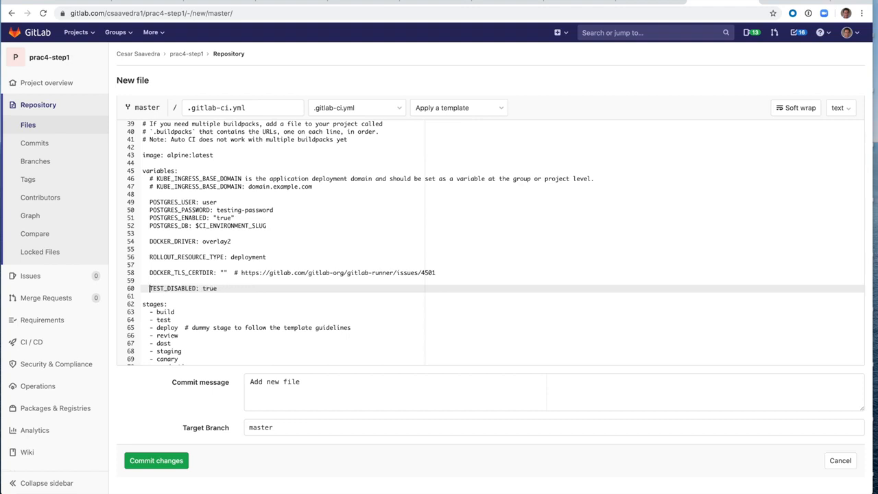
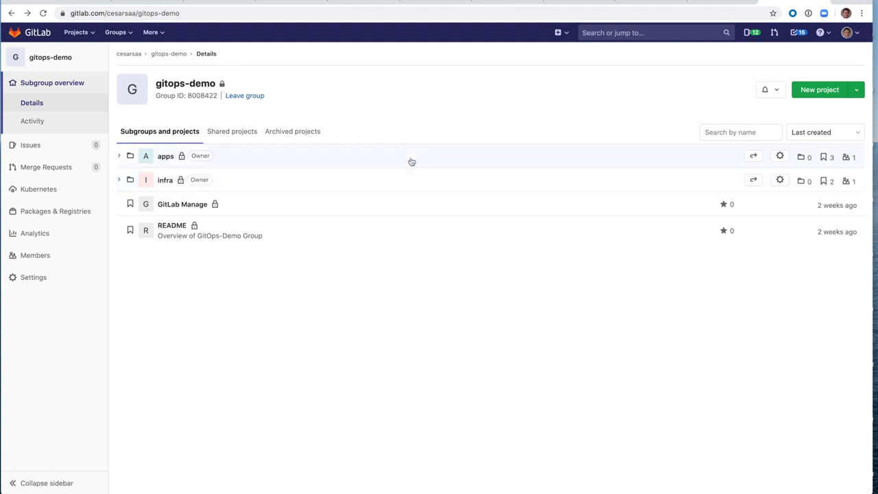
- Review the projects inside the apps and infra subgroups of the gitops-demo group, leaving only infra expanded
mouse_move(183, 157)
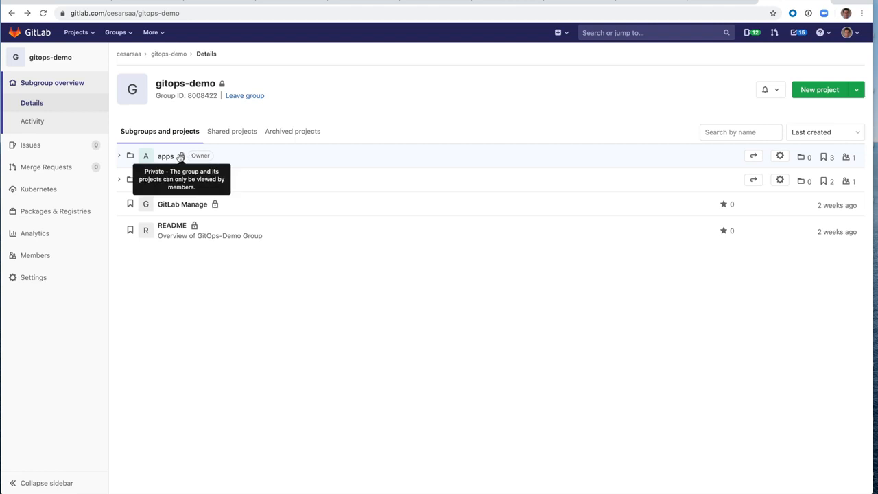
click(121, 158)
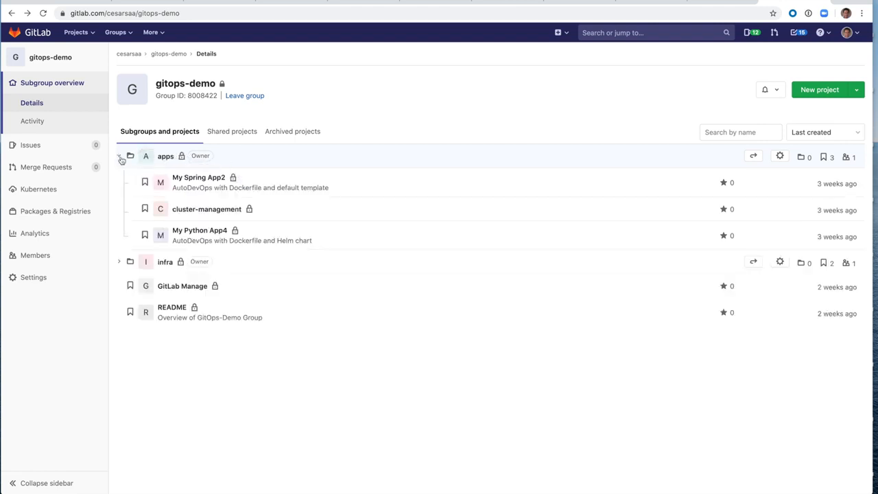
click(119, 264)
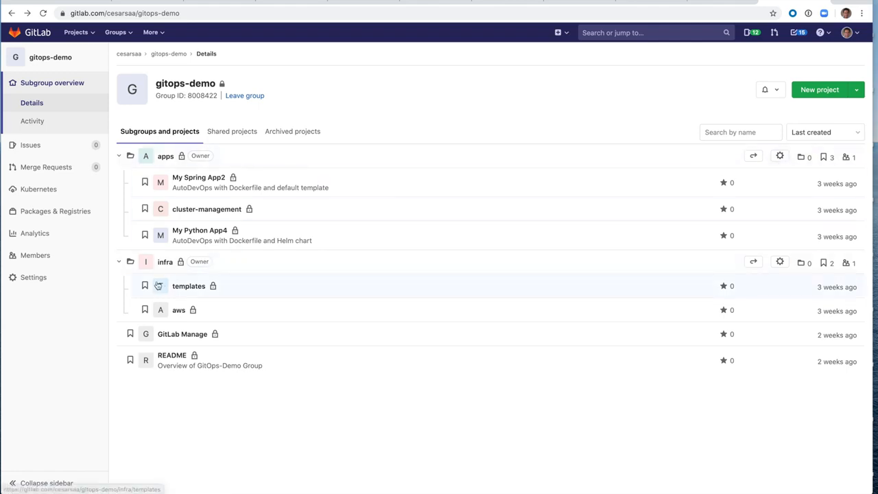
click(119, 158)
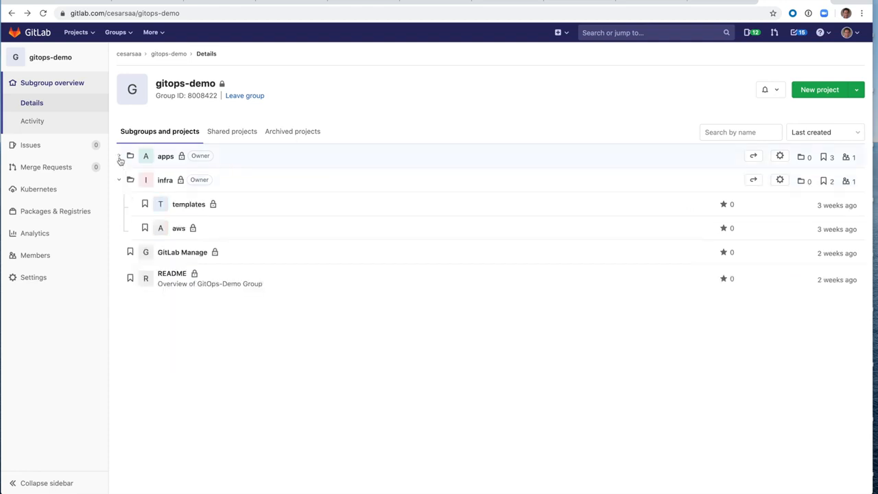
- Open the aws project in the infra subgroup and review its file list and README
click(178, 230)
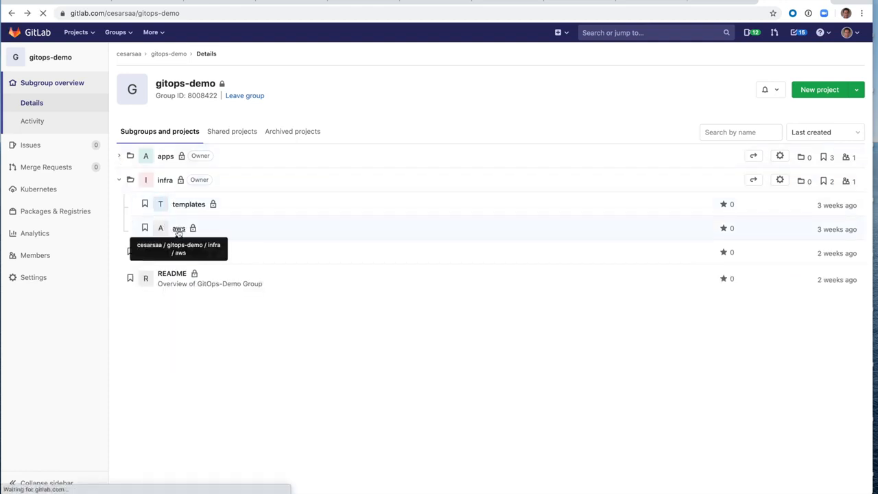
scroll(227, 391, down, 5)
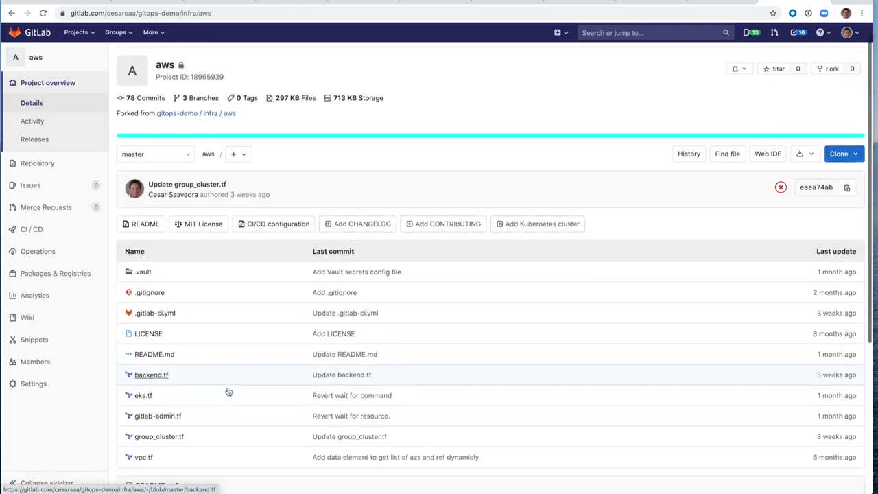
scroll(227, 391, down, 1)
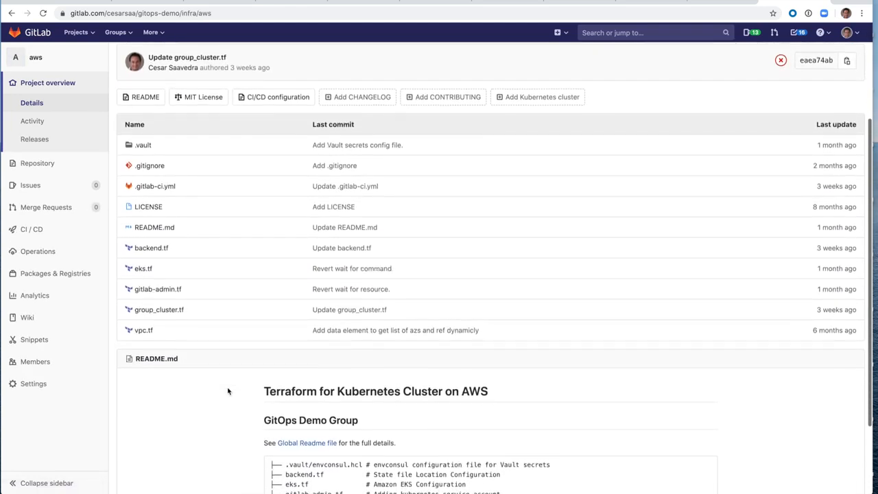
scroll(228, 391, down, 2)
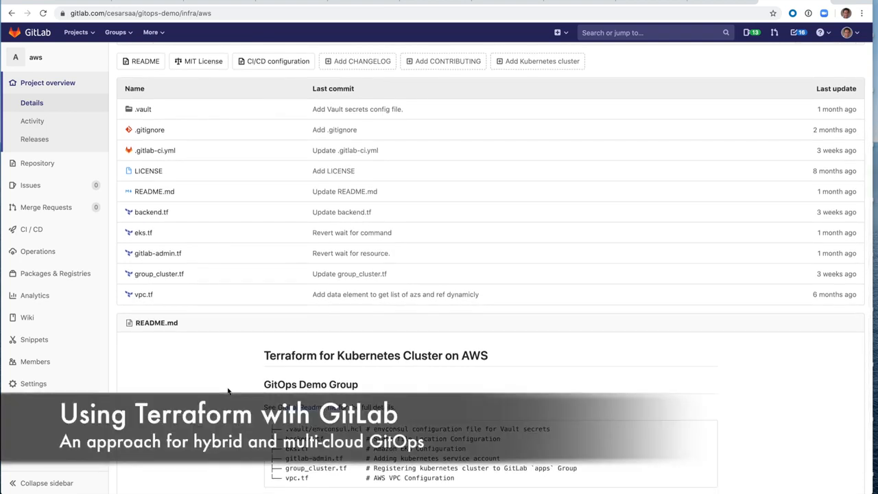
scroll(228, 391, down, 1)
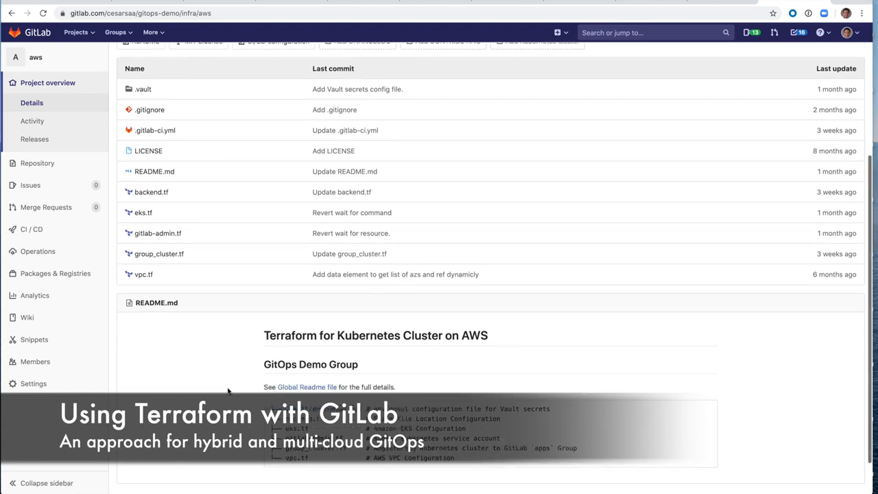
- Examine the VPC configuration in vpc.tf and return to the aws project page
scroll(228, 391, up, 1)
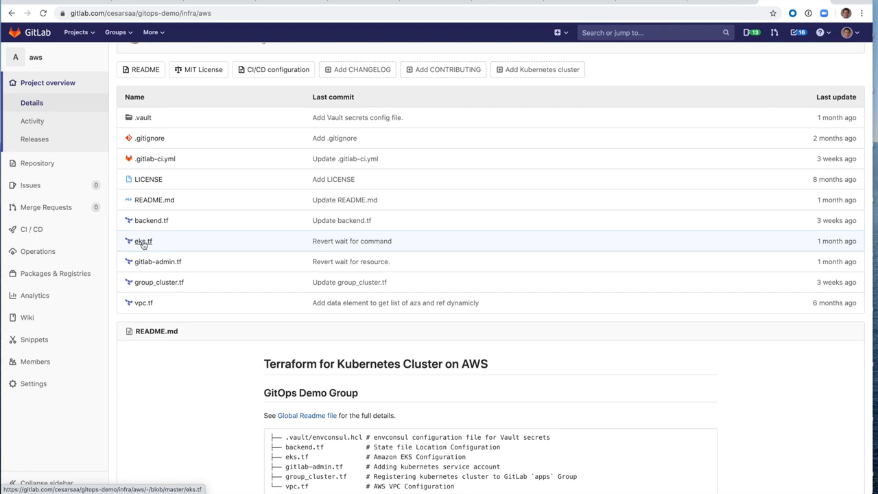
click(145, 304)
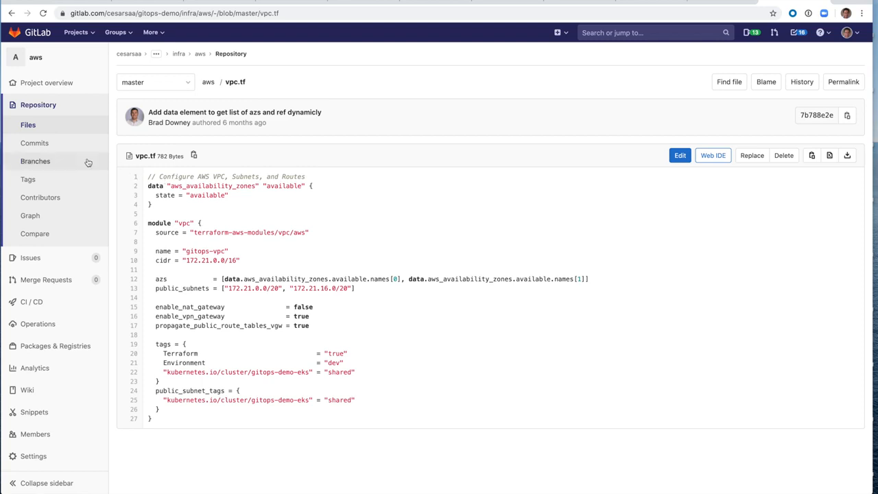
click(12, 14)
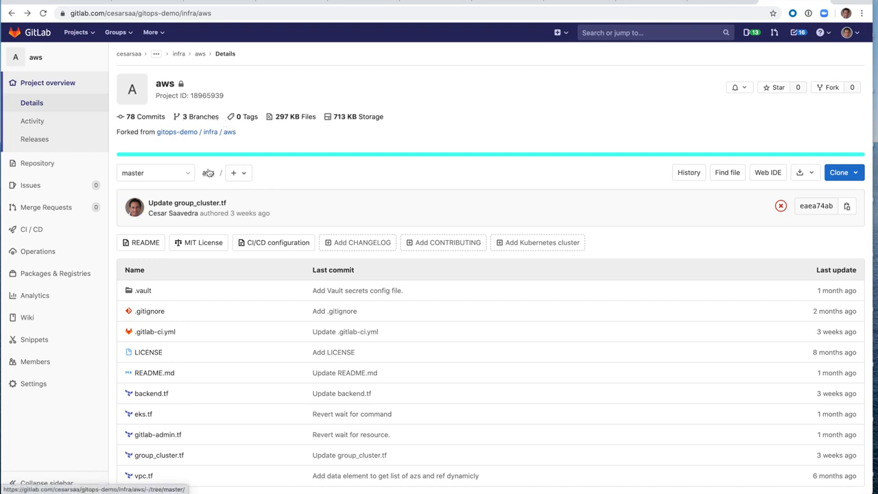
- Examine the worker group's instance_type and asg_max_size settings in eks.tf and return to the aws project page
scroll(197, 325, down, 1)
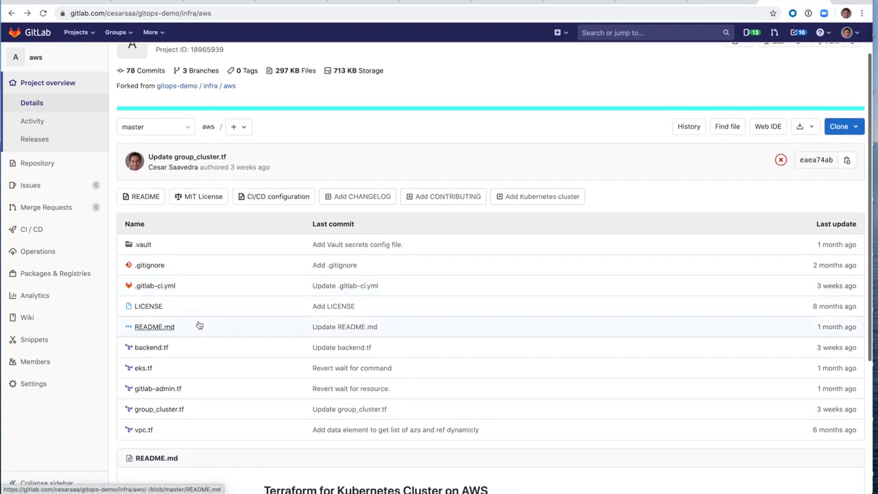
click(143, 371)
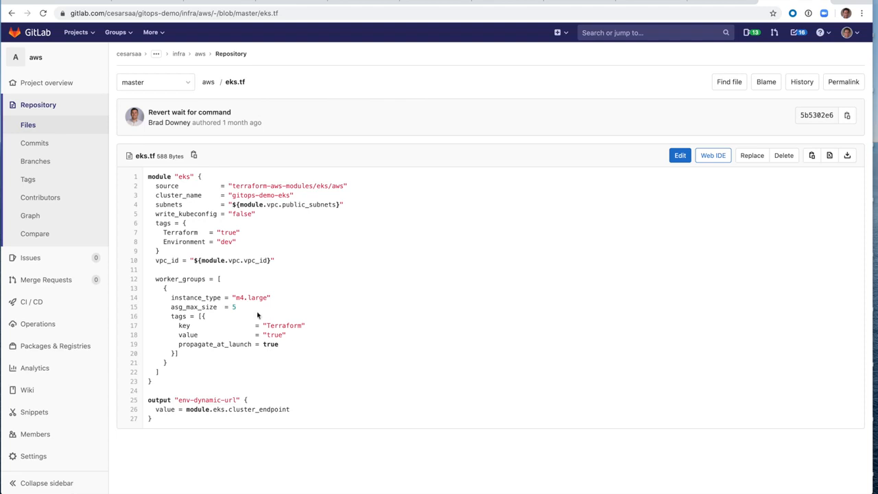
drag(277, 298, 232, 297)
click(273, 302)
drag(236, 309, 231, 308)
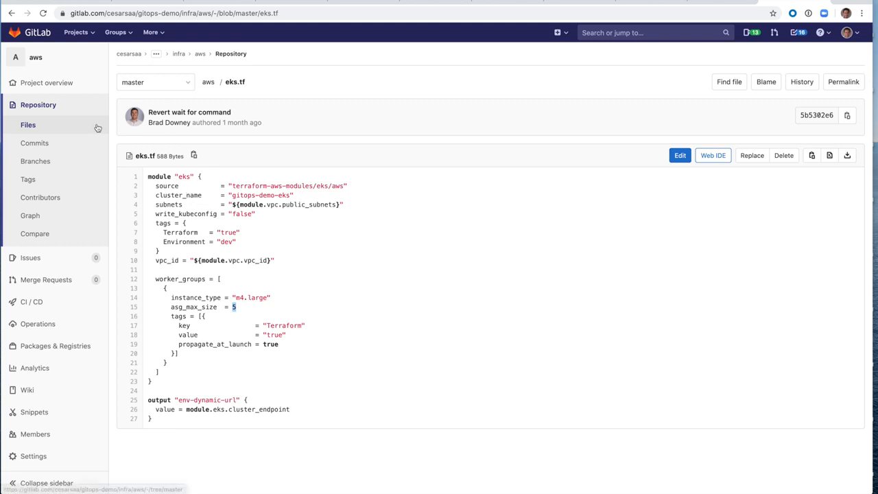
mouse_move(86, 92)
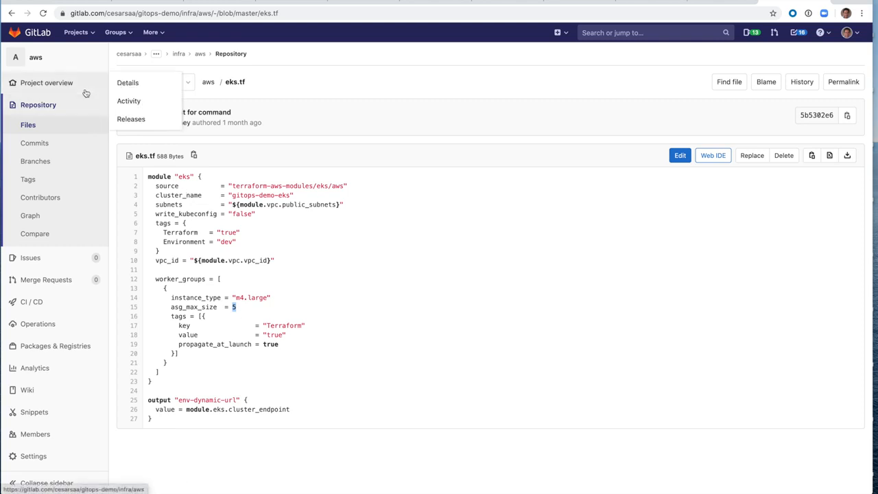
click(11, 14)
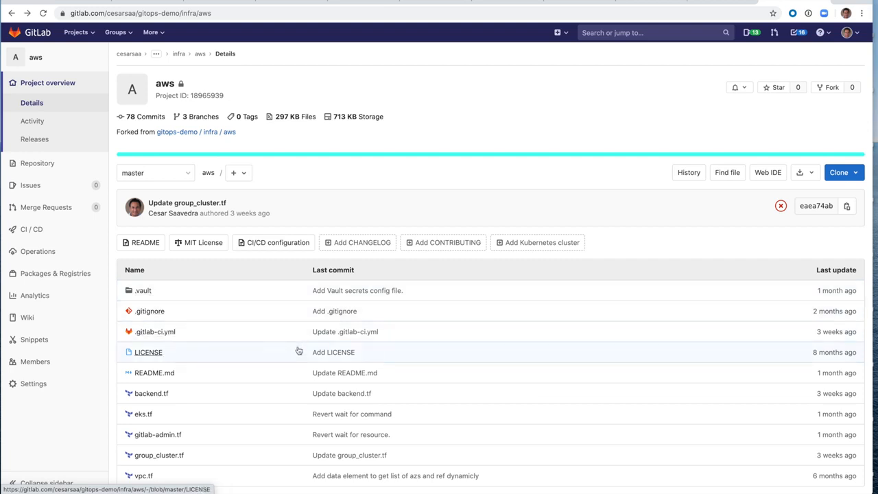
- Look over the aws project's remaining Terraform files, including gitlab-admin.tf and group_cluster.tf, in the file list
scroll(298, 351, down, 1)
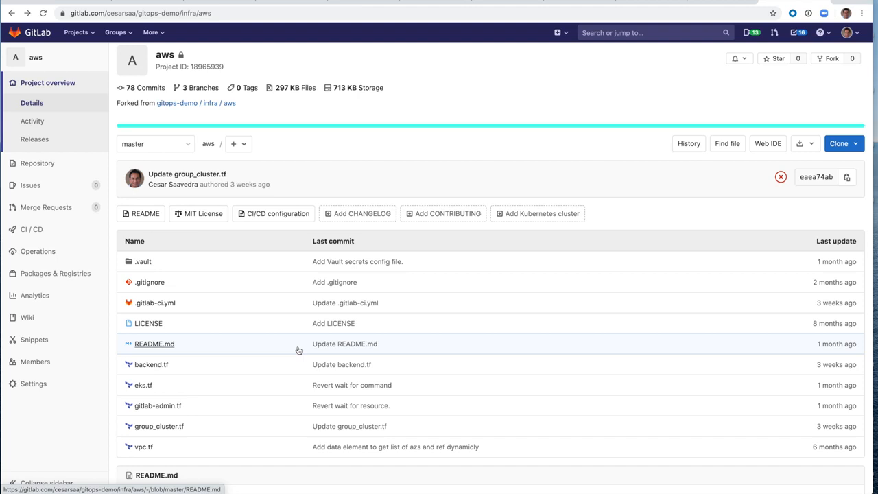
scroll(302, 360, down, 1)
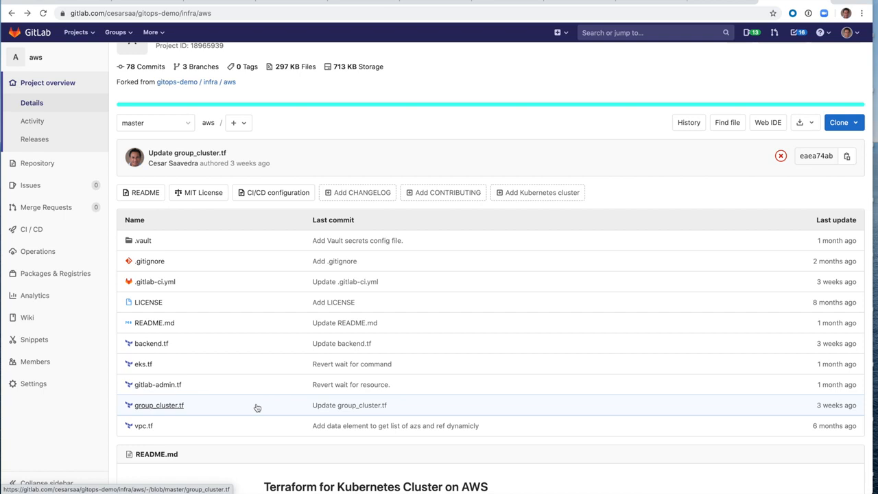
scroll(259, 411, down, 1)
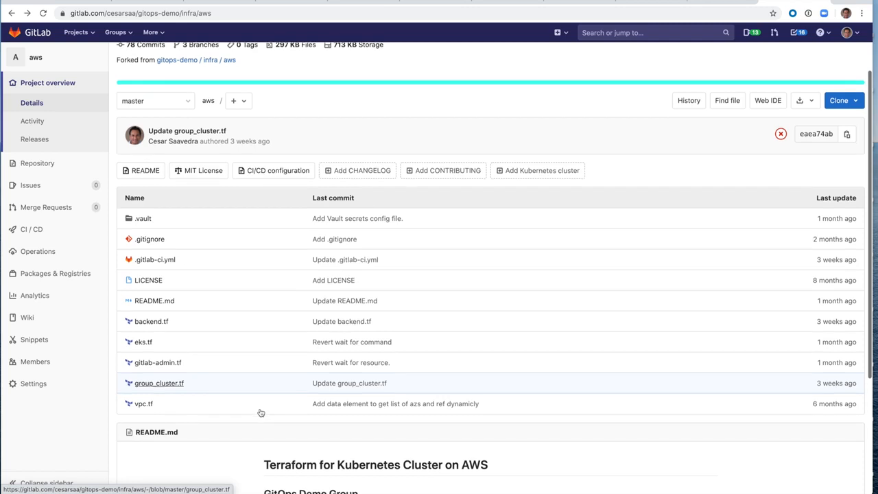
scroll(261, 412, up, 2)
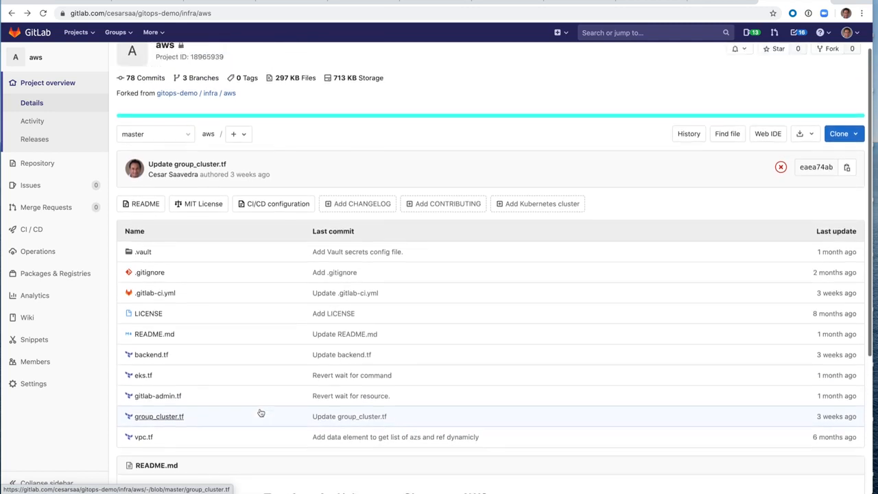
scroll(261, 412, up, 2)
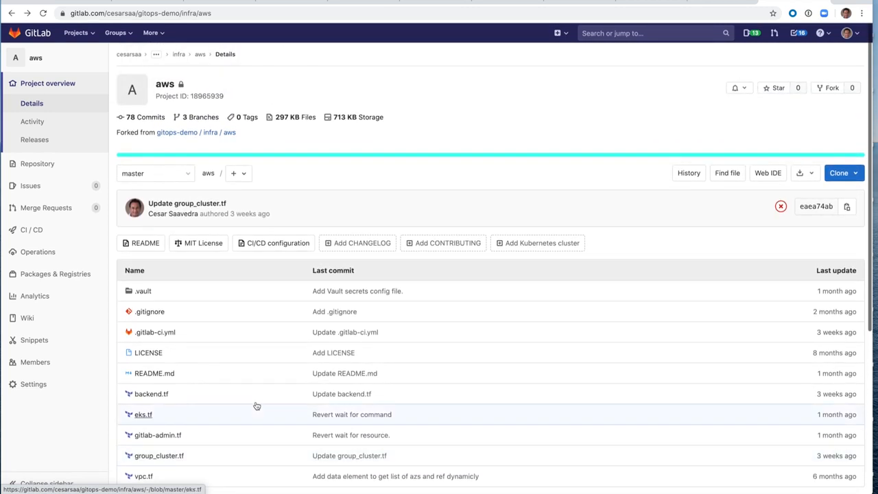
- Return to the gitops-demo group, open My Spring App2 in the apps subgroup, and review its file list and README
click(11, 13)
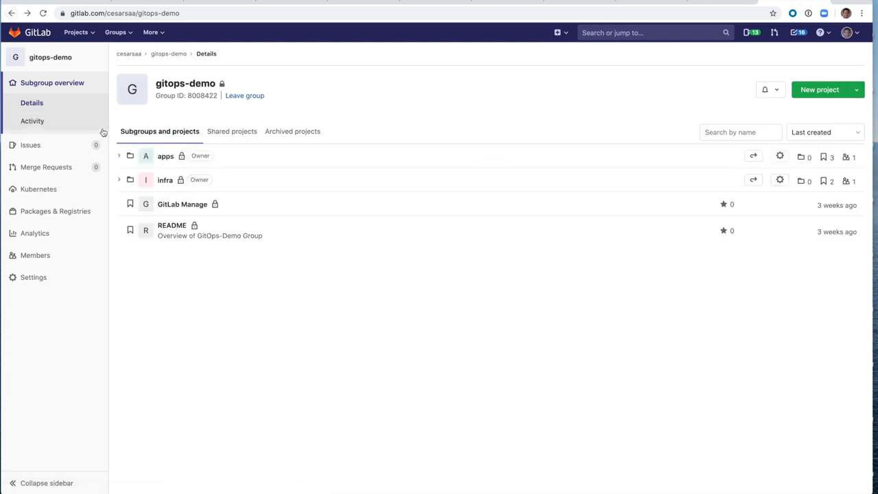
click(119, 158)
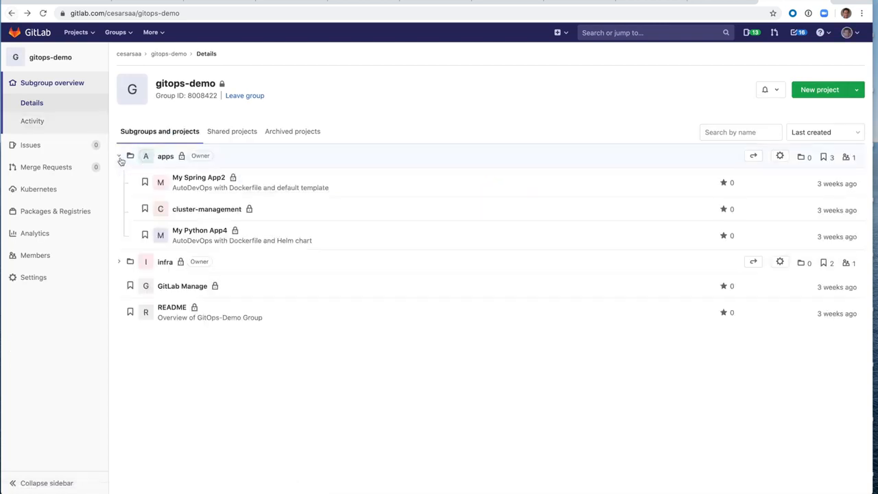
click(193, 179)
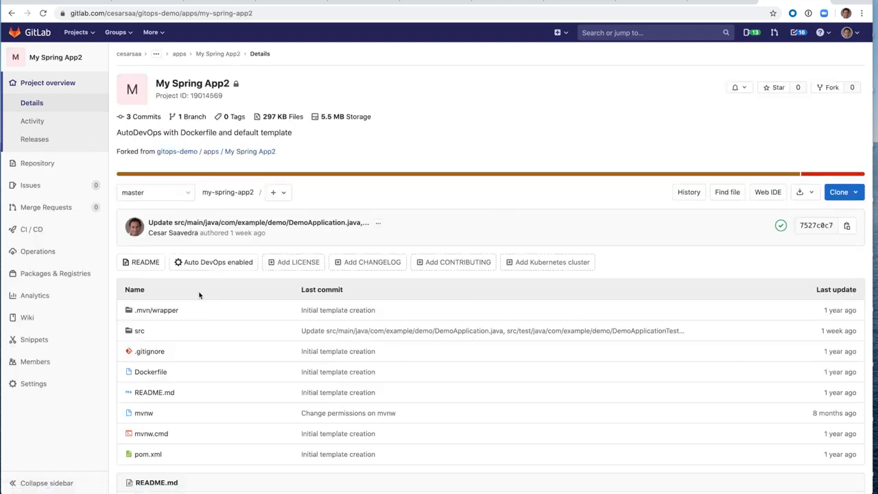
scroll(199, 295, down, 3)
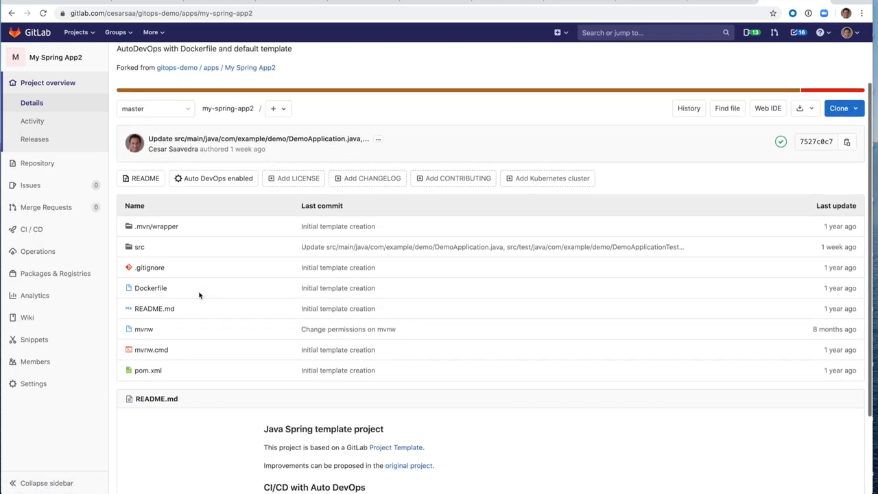
scroll(199, 295, down, 2)
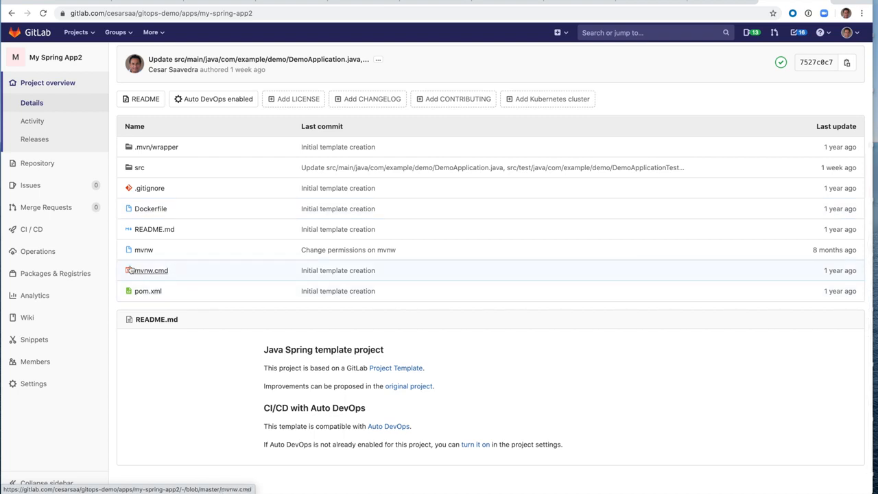
- View the live production environment of My Spring App2, close it, and return to the gitops-demo group page
mouse_move(60, 256)
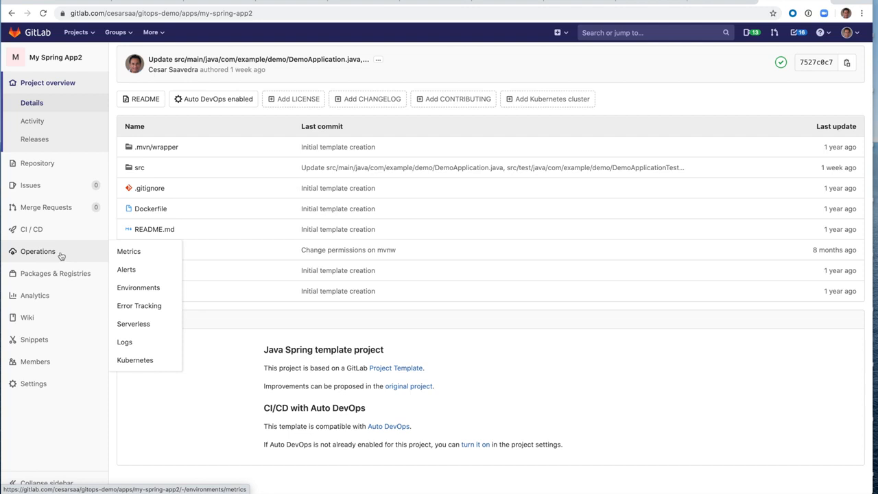
click(145, 293)
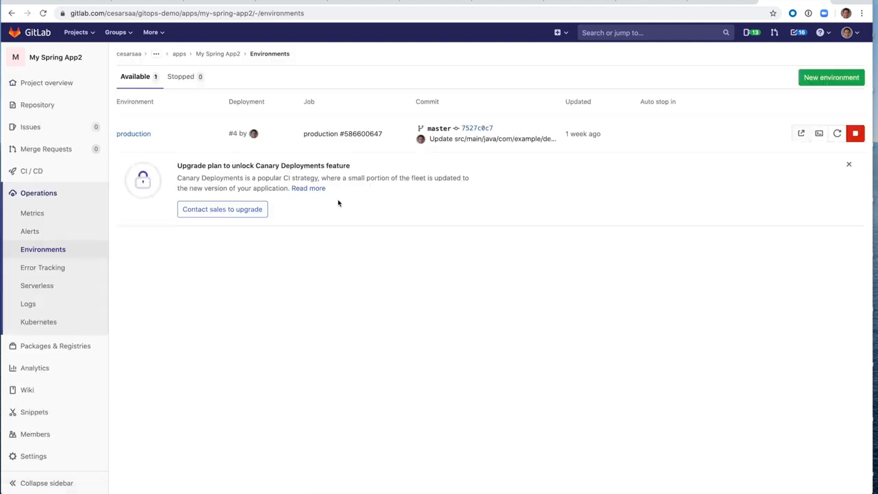
click(801, 136)
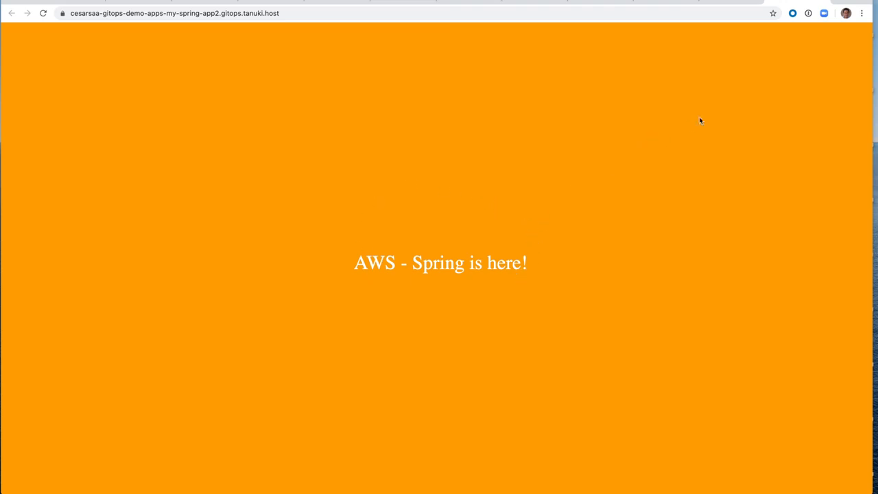
click(728, 2)
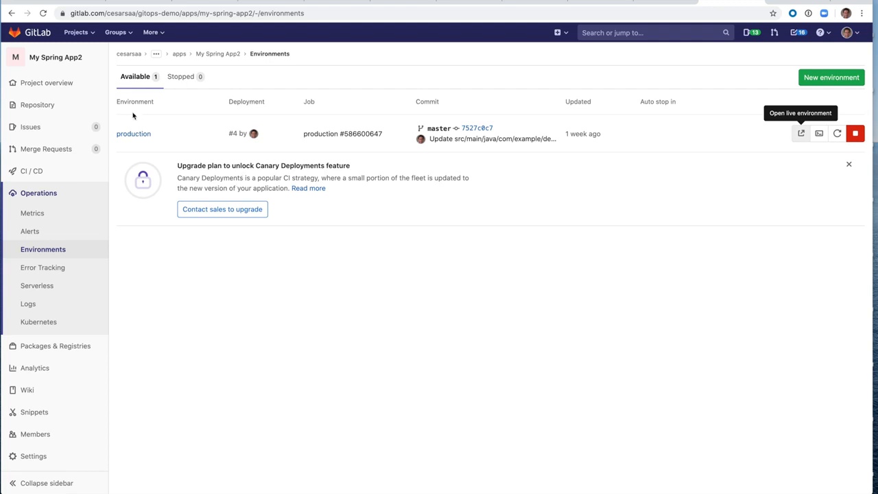
click(12, 21)
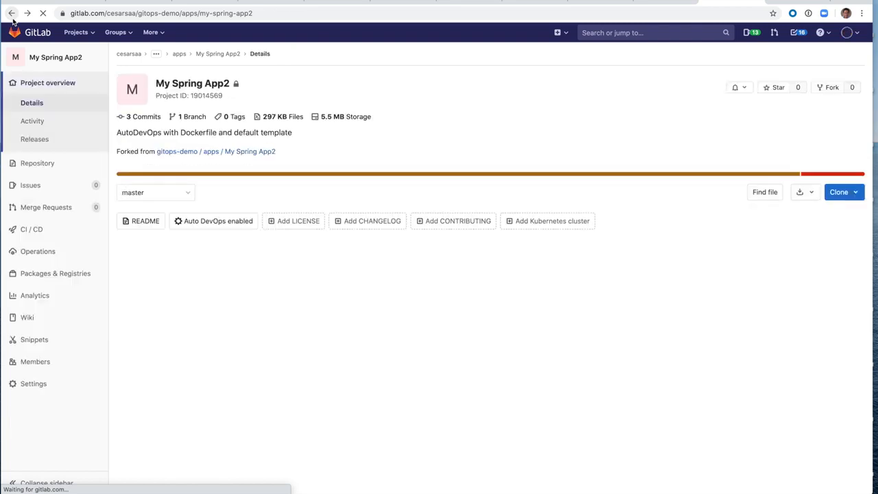
click(12, 20)
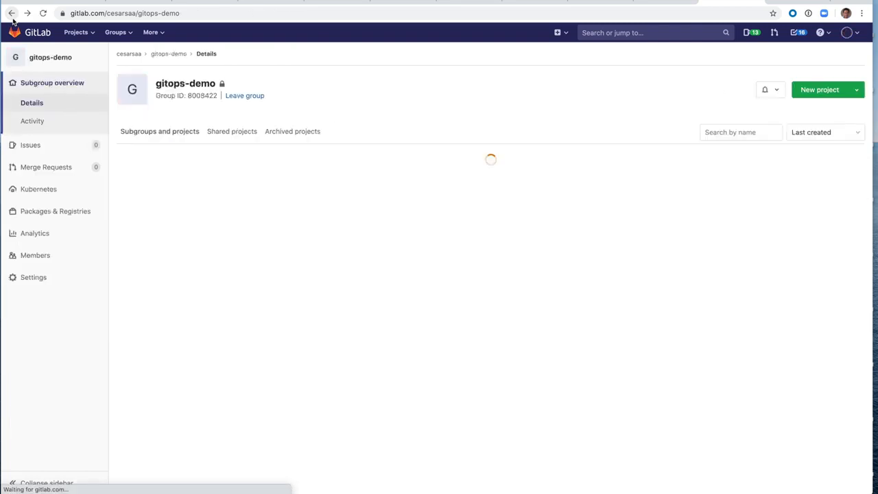